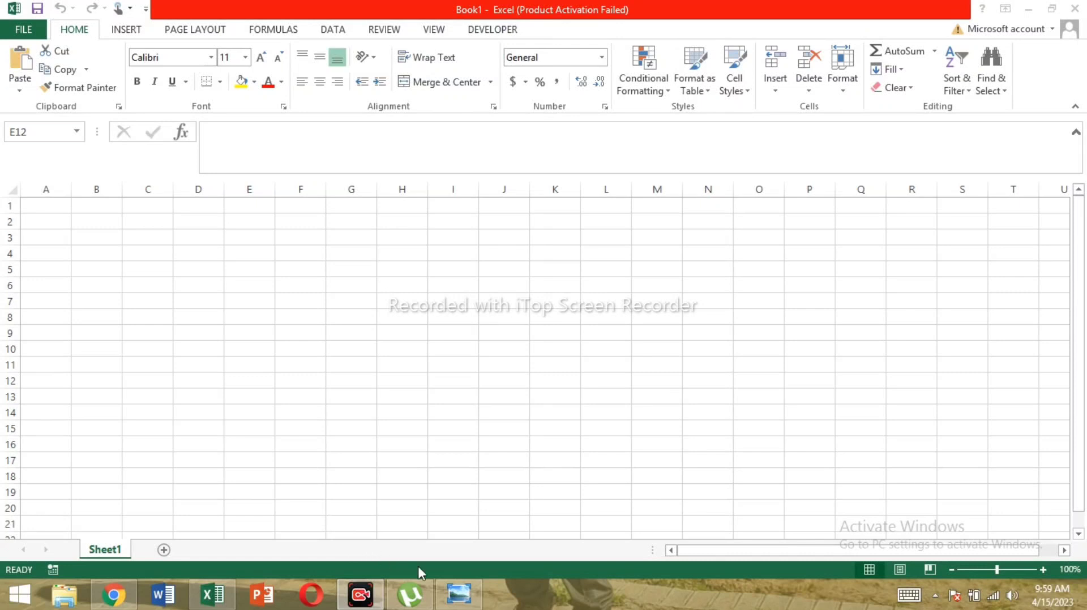
# View the job listing and Upwork earnings images in Windows Photo Viewer, dismissing the iTop PDF update notice
pyautogui.click(458, 594)
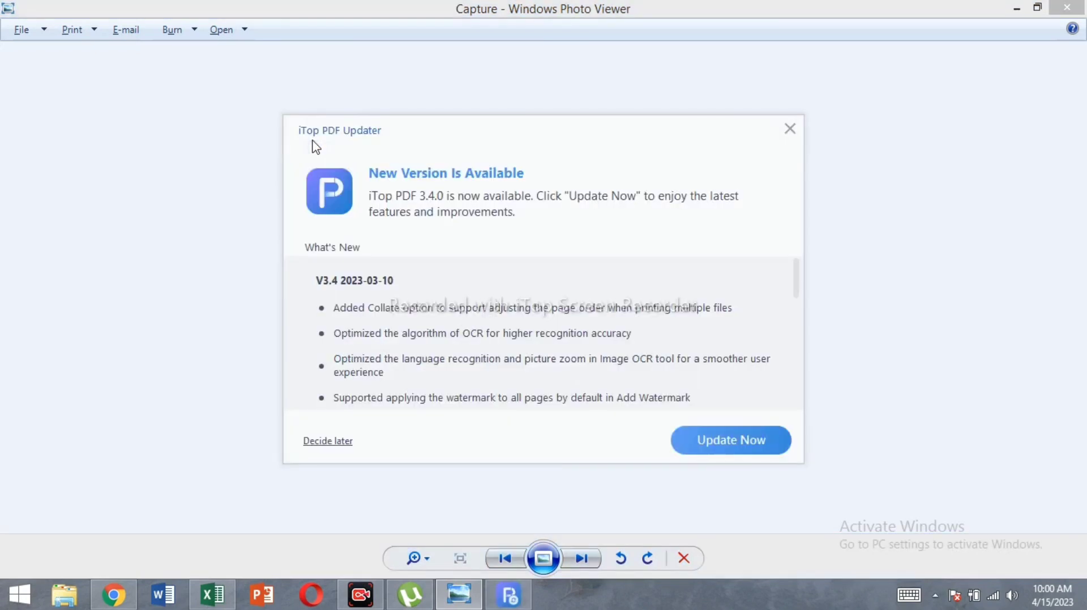
pyautogui.click(789, 130)
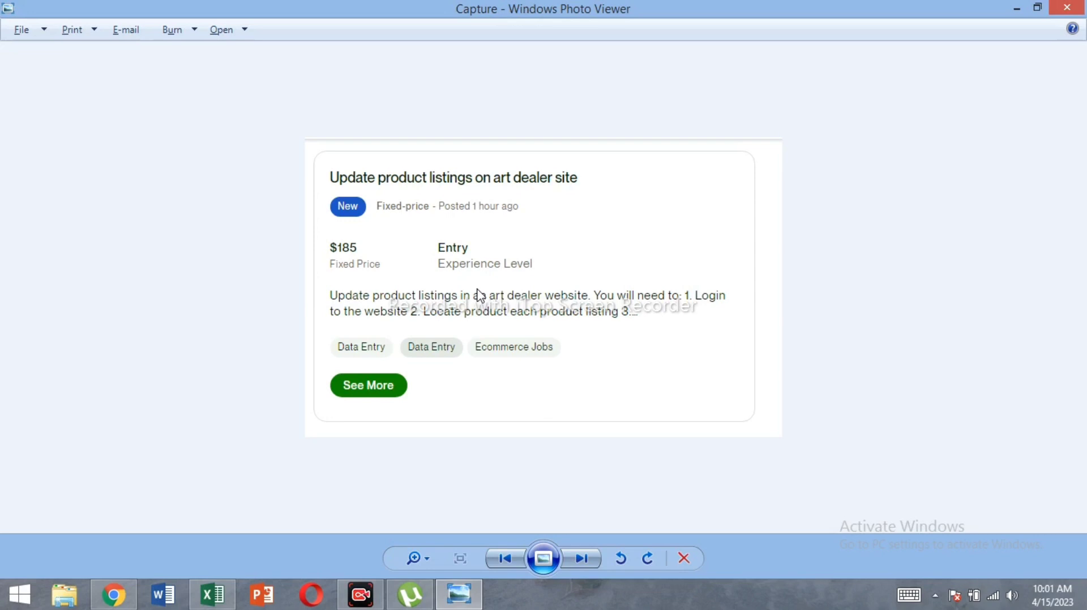
pyautogui.press('Right')
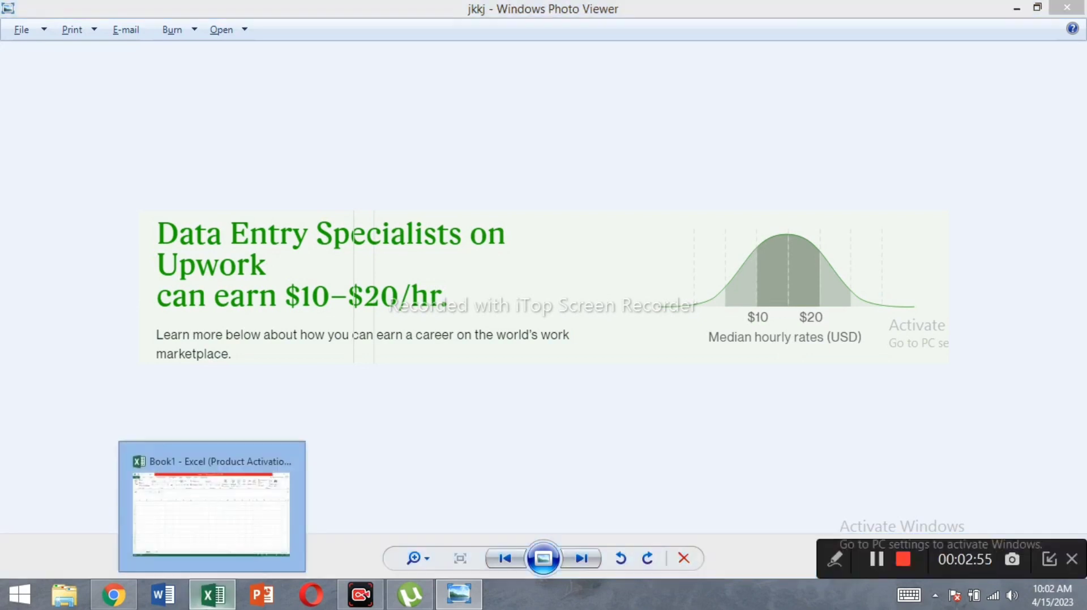
# Switch to Excel and apply All Borders to the range D5:L17 on Sheet1
pyautogui.click(209, 594)
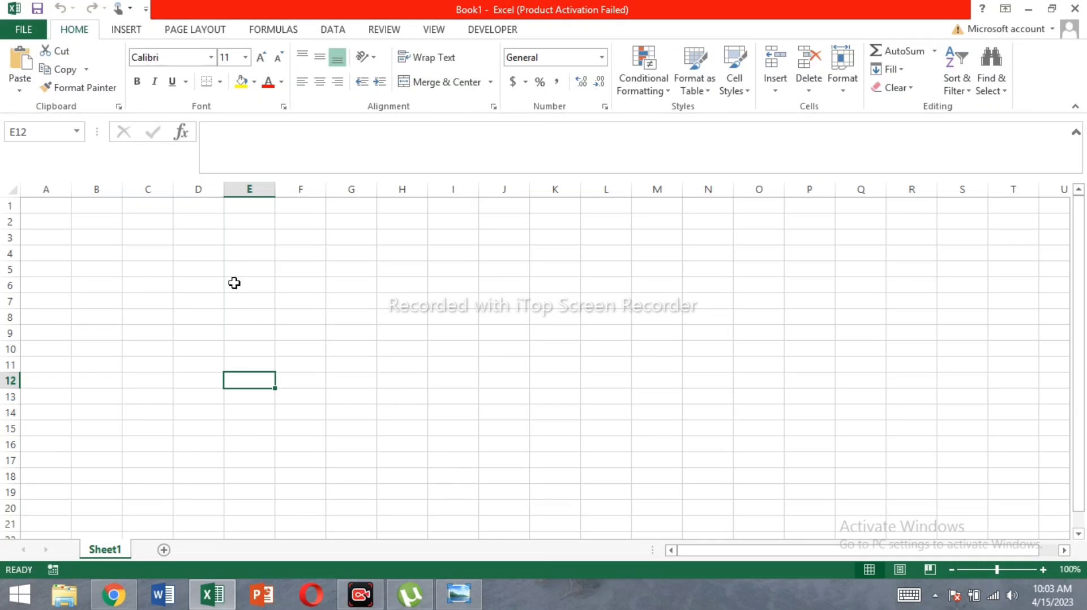
pyautogui.click(202, 270)
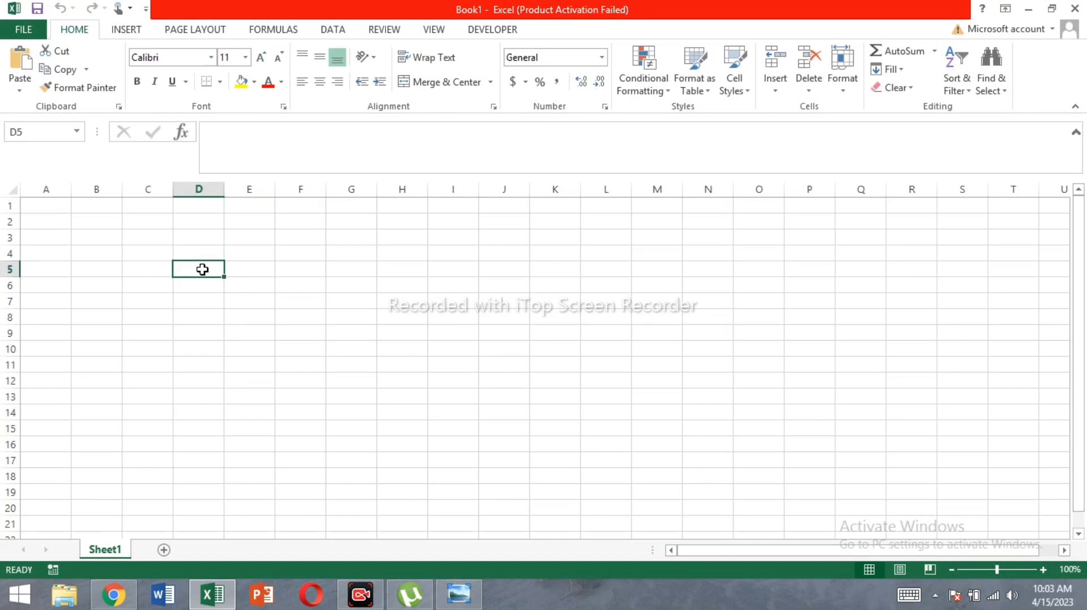
pyautogui.moveTo(202, 269); pyautogui.dragTo(492, 327)
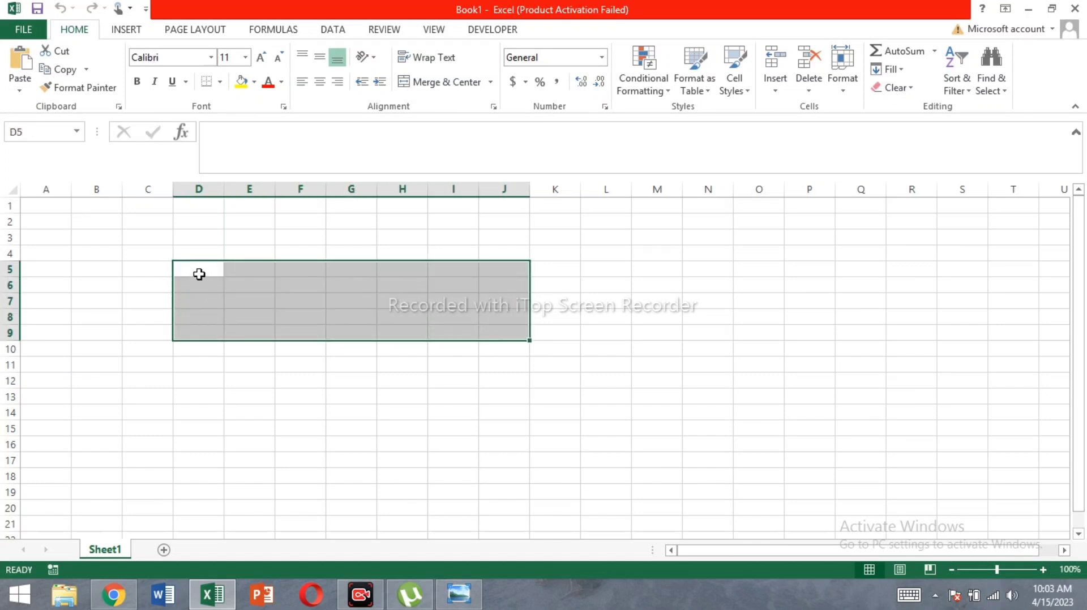
pyautogui.moveTo(198, 274); pyautogui.dragTo(621, 461)
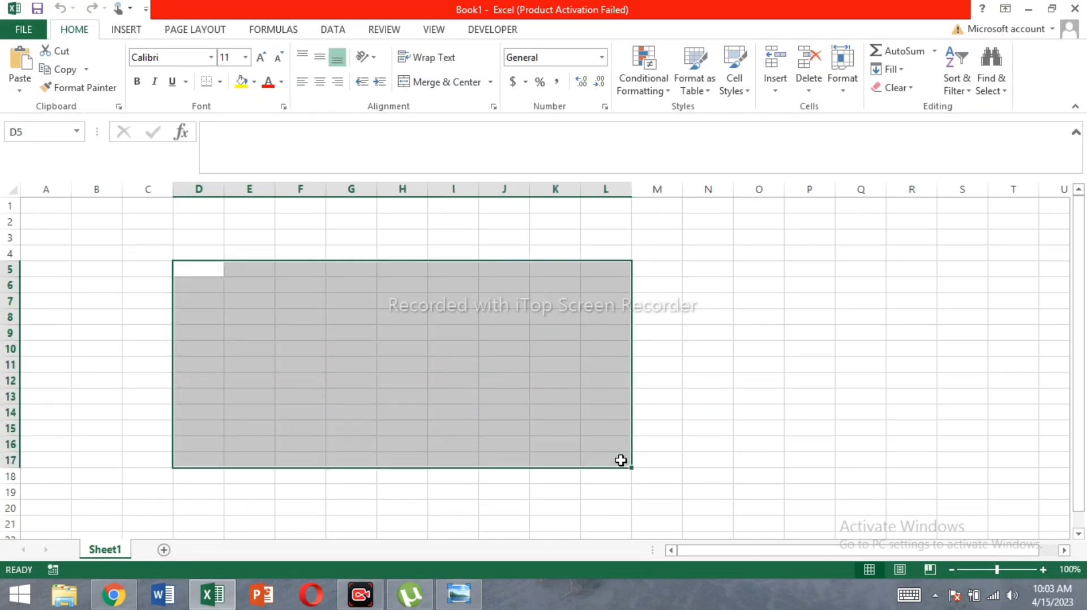
pyautogui.click(220, 82)
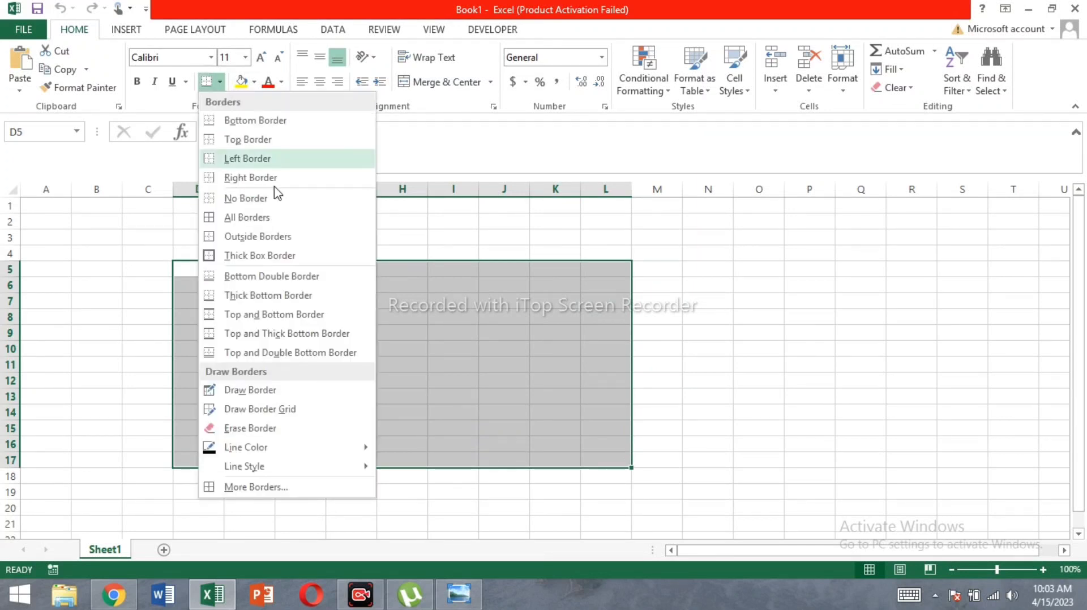
pyautogui.click(236, 217)
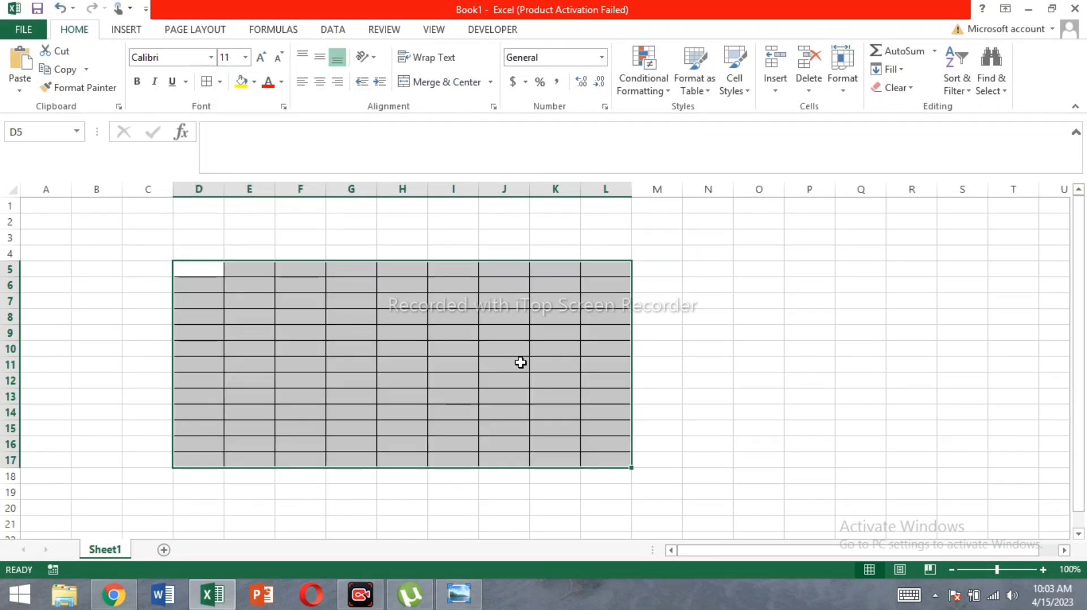
pyautogui.click(721, 392)
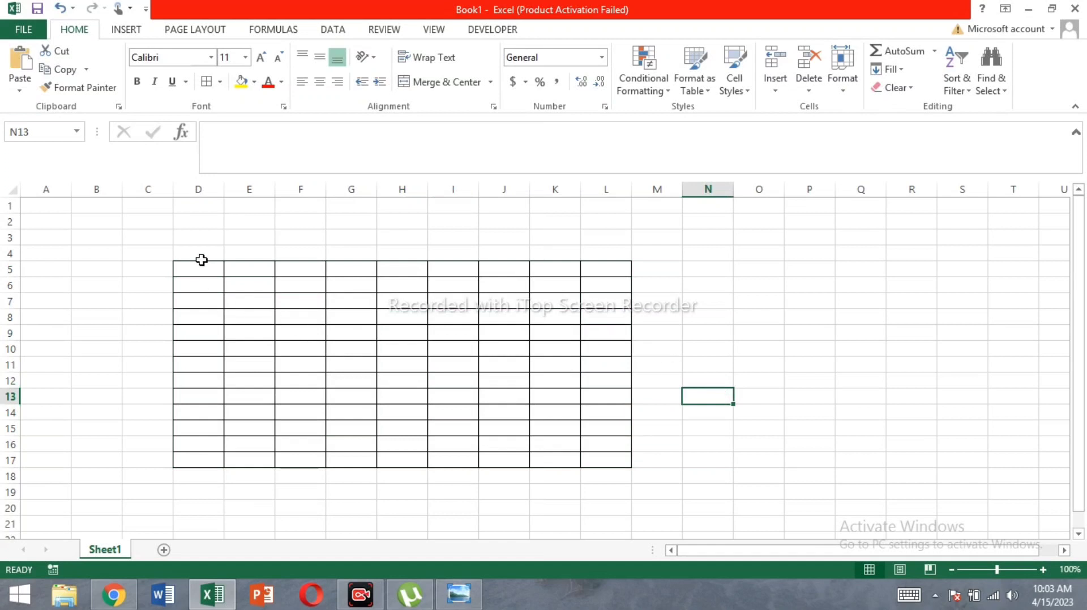
# Give the table's header row D5:L5 a Thick Box Border and a light gold fill
pyautogui.moveTo(181, 267); pyautogui.dragTo(609, 276)
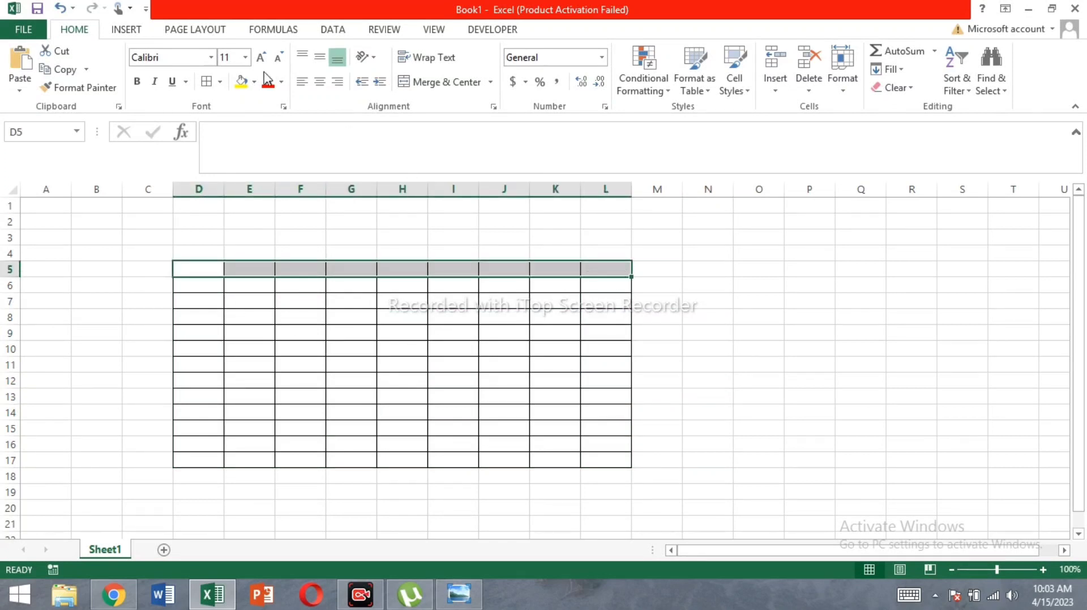
pyautogui.click(220, 83)
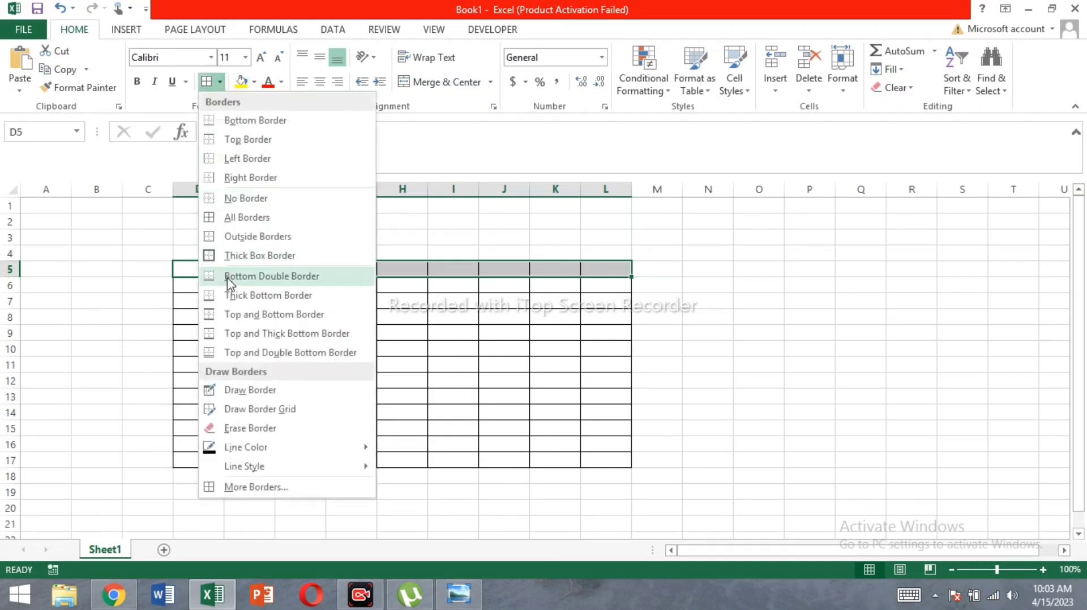
pyautogui.click(233, 253)
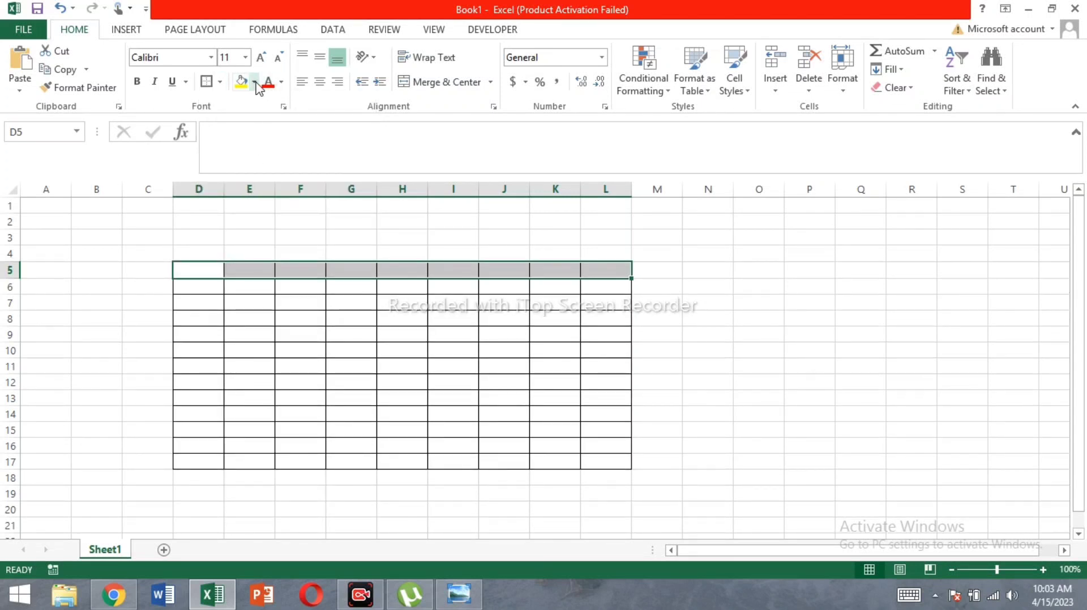
pyautogui.click(254, 82)
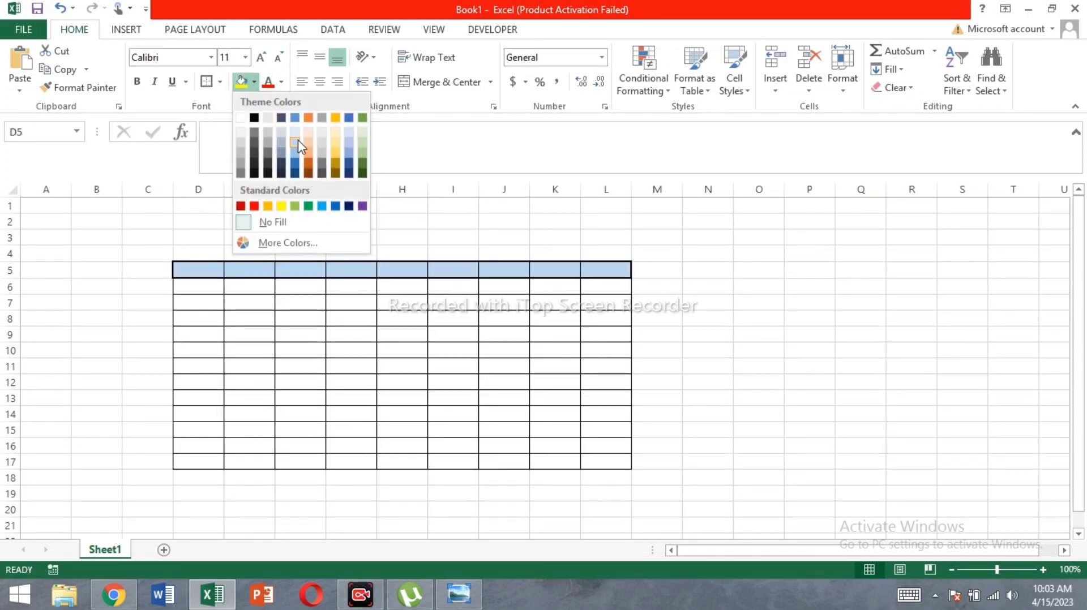
pyautogui.click(336, 152)
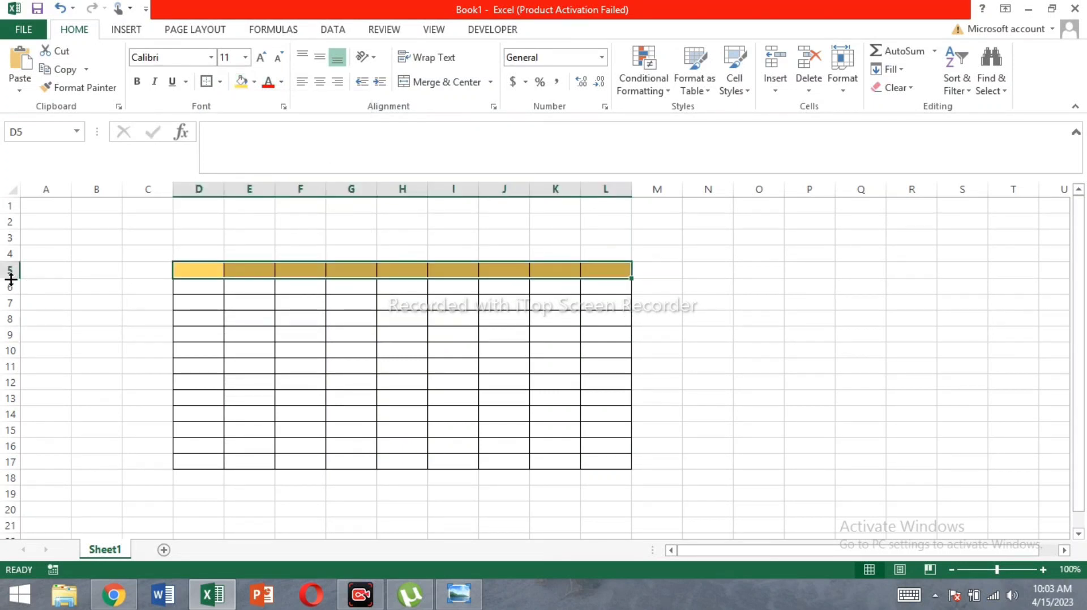
# Increase the height of header row 5 to about twice that of a normal row
pyautogui.moveTo(9, 278); pyautogui.dragTo(15, 294)
pyautogui.click(434, 399)
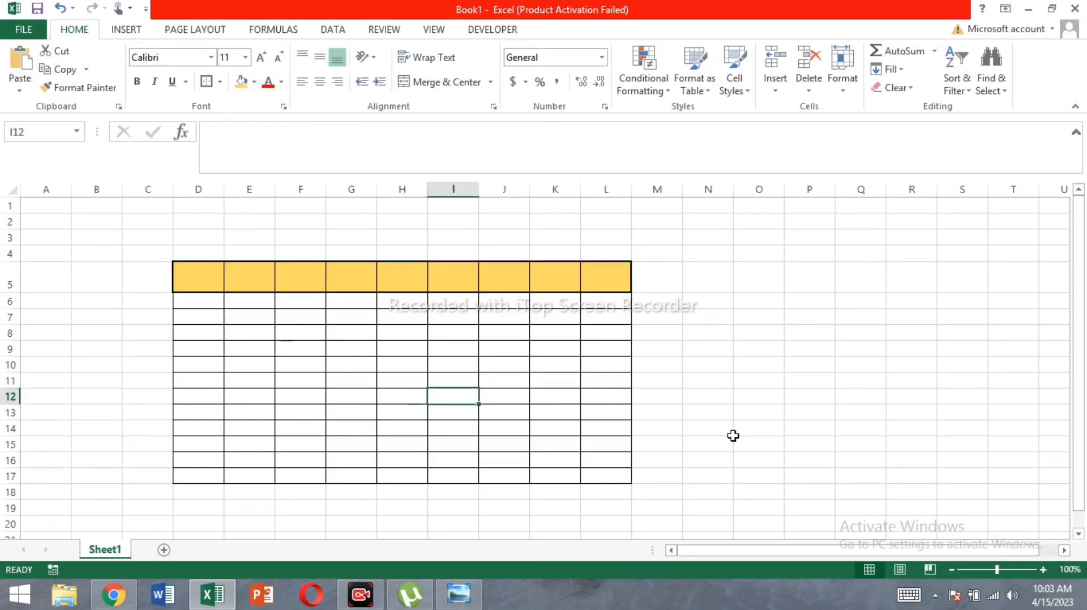
pyautogui.click(759, 428)
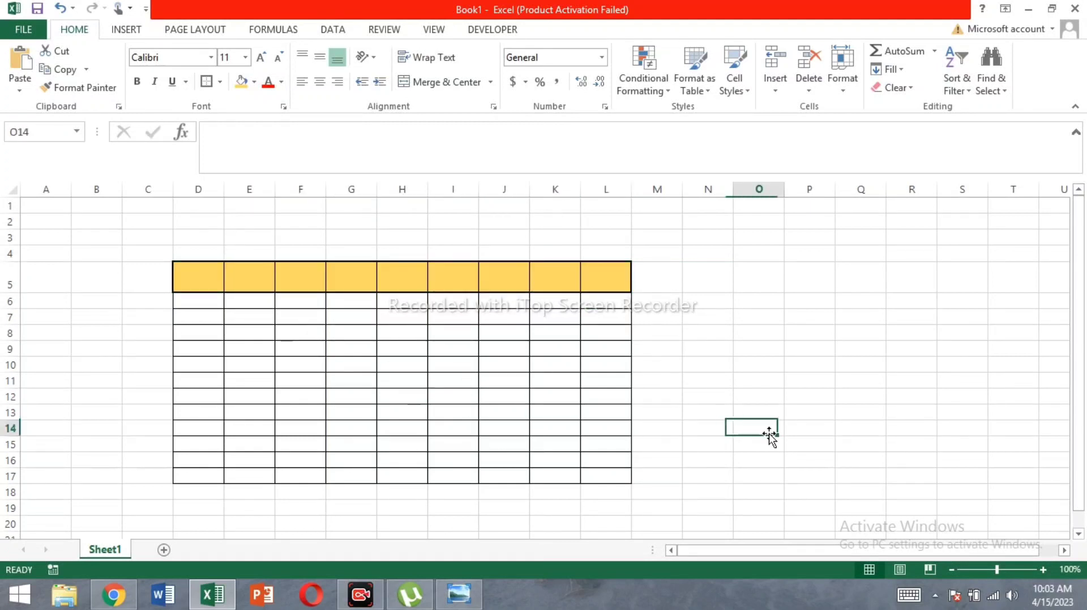
pyautogui.click(199, 285)
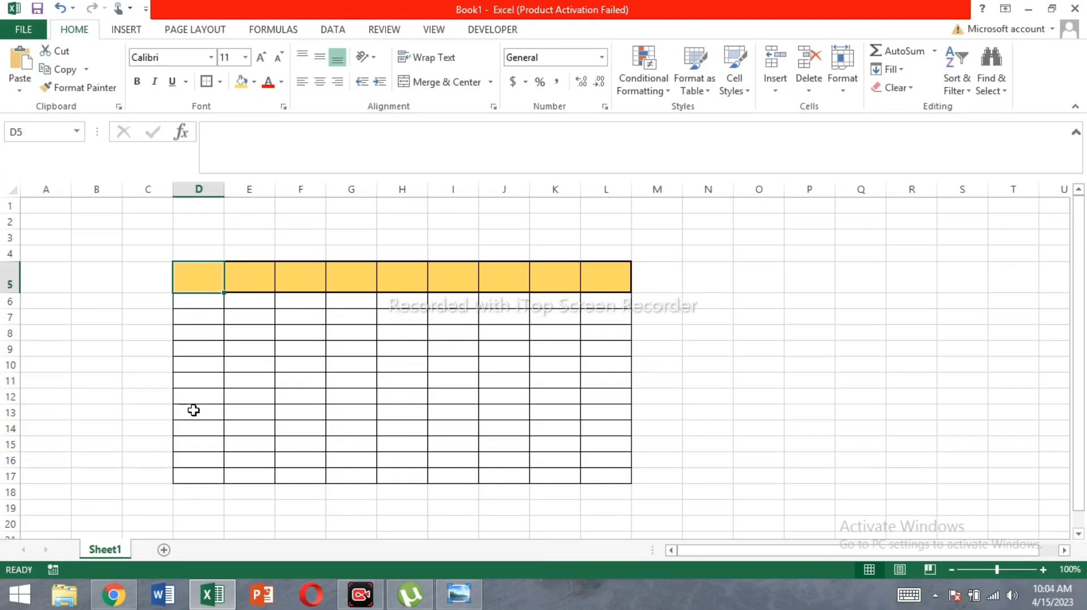
pyautogui.click(268, 266)
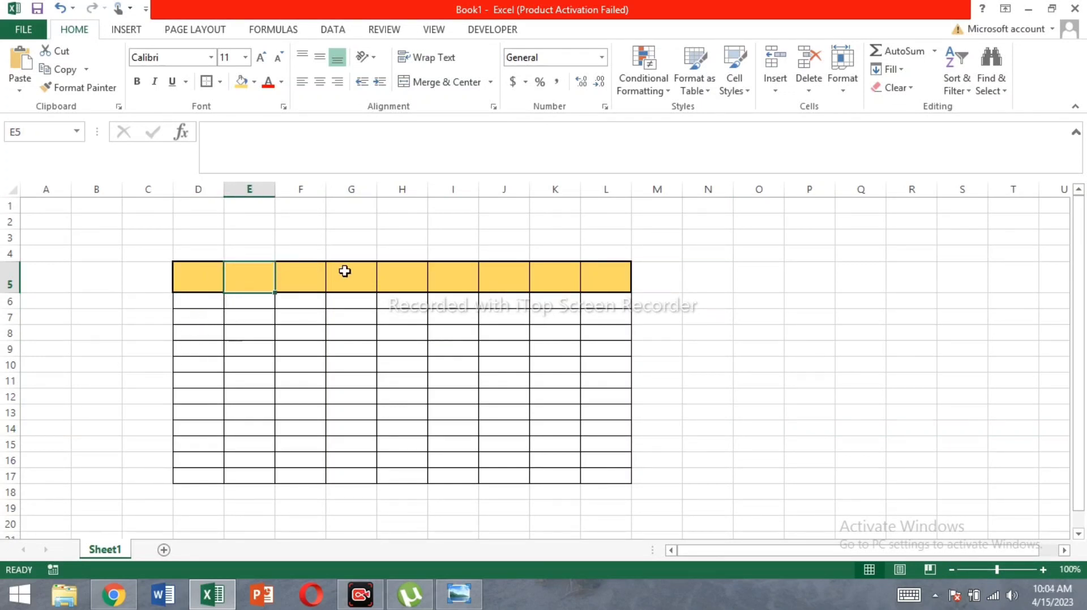
pyautogui.click(317, 268)
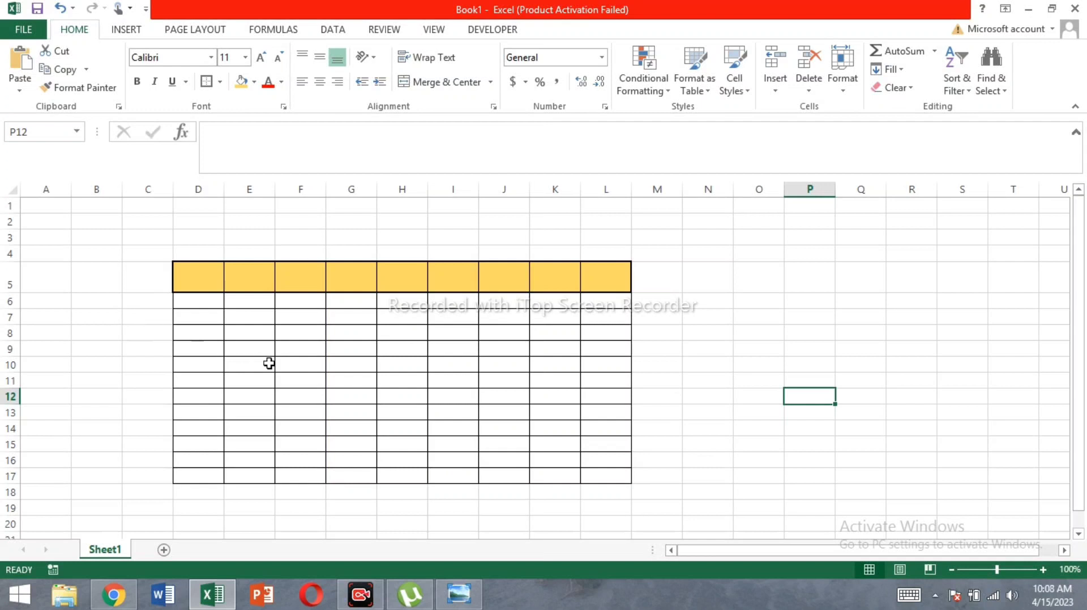
# Add a new blank worksheet to the workbook after Sheet1
pyautogui.click(163, 550)
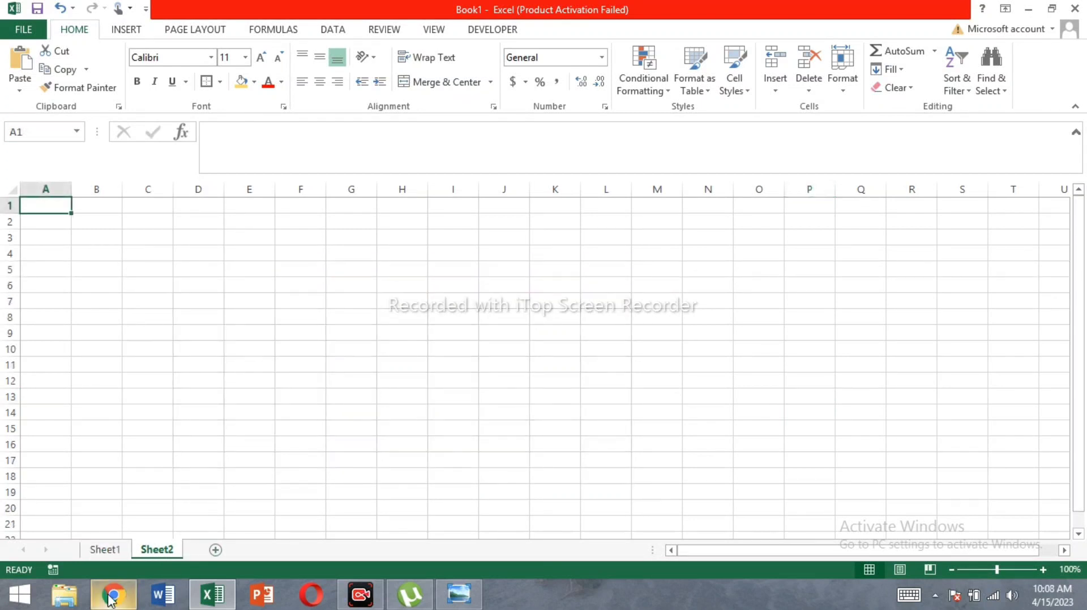
# Switch to Chrome and search the web for "list of universities in pakistan"
pyautogui.click(112, 595)
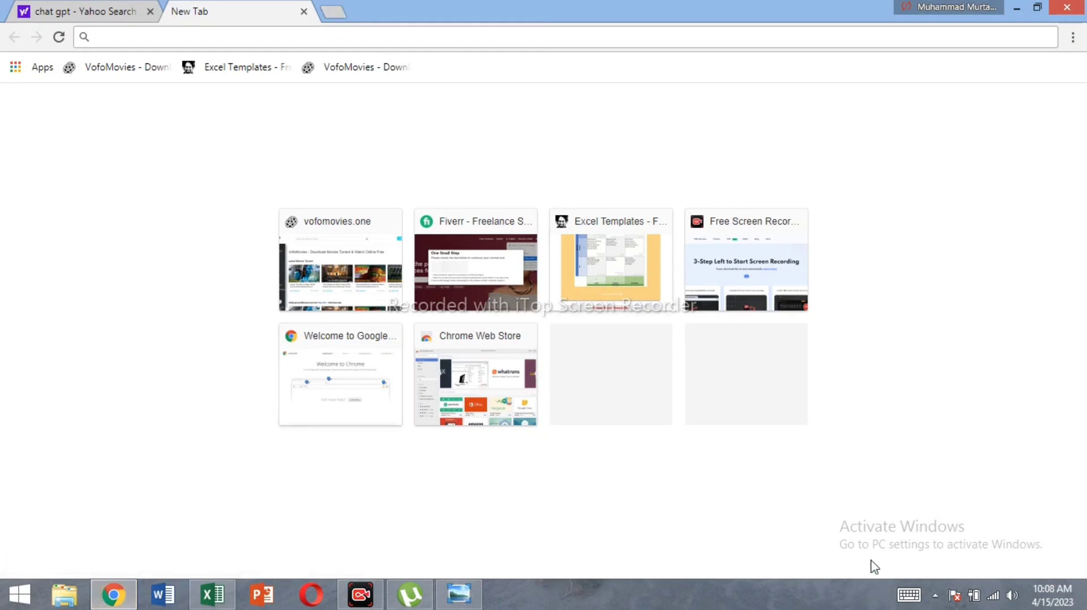
pyautogui.click(219, 34)
pyautogui.write('list ')
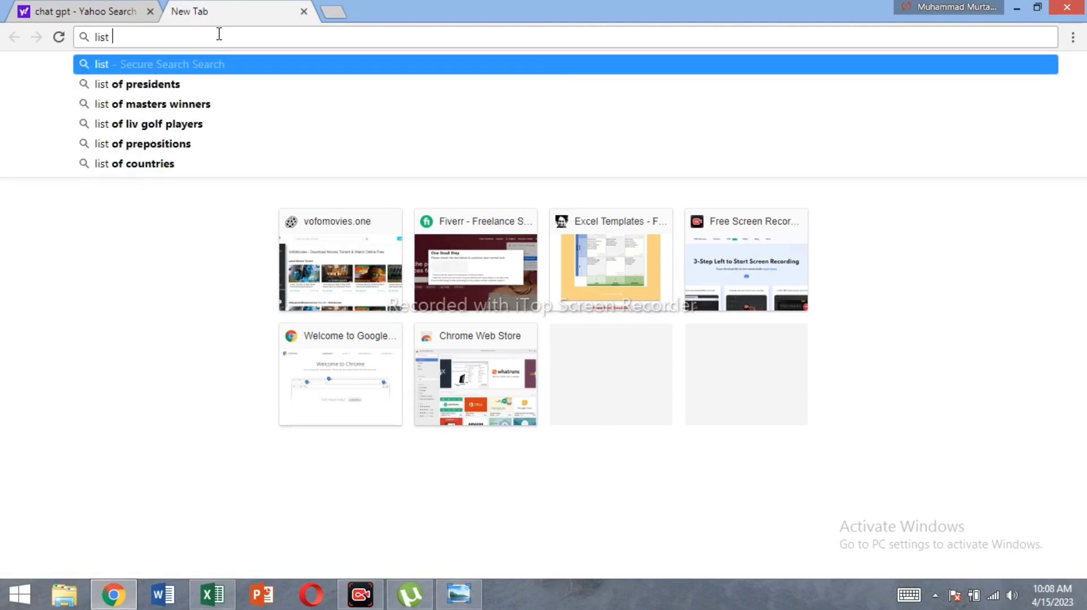
pyautogui.write('of unive')
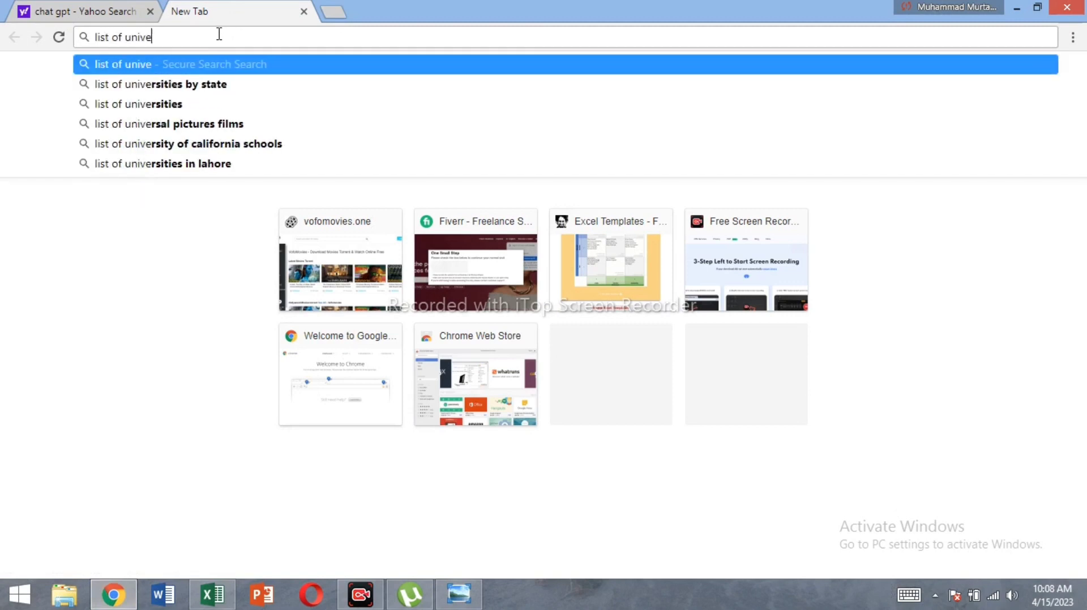
pyautogui.write('rsities')
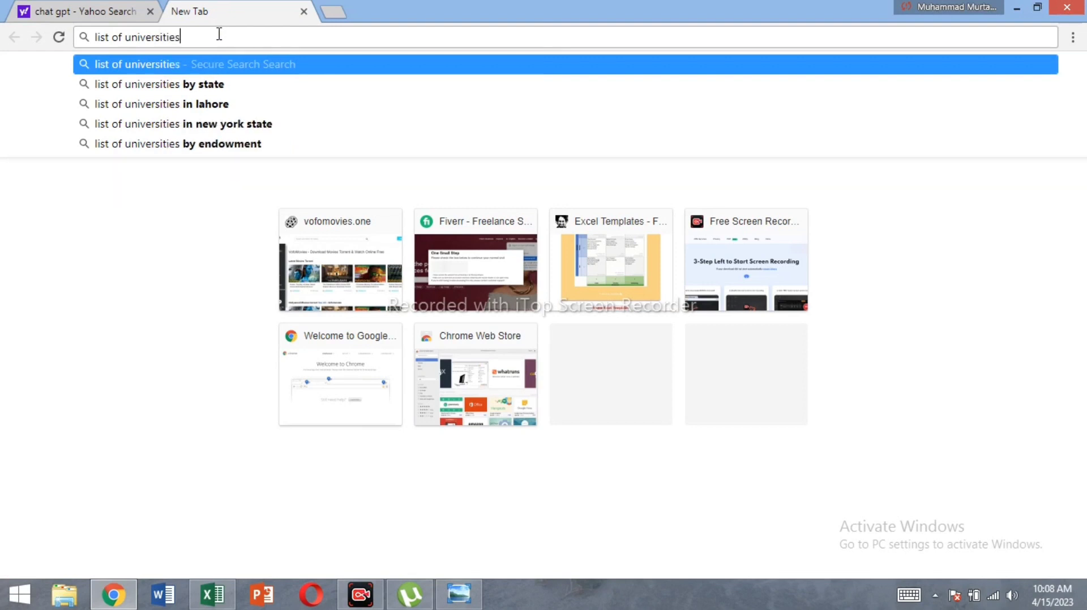
pyautogui.write(' in ')
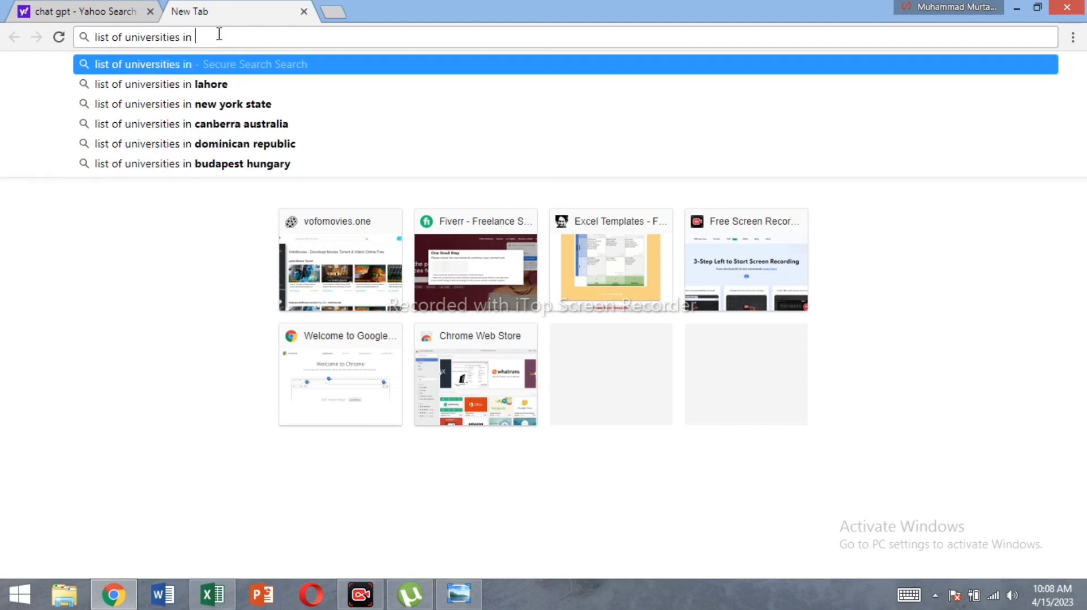
pyautogui.write('pa')
pyautogui.press('Down')
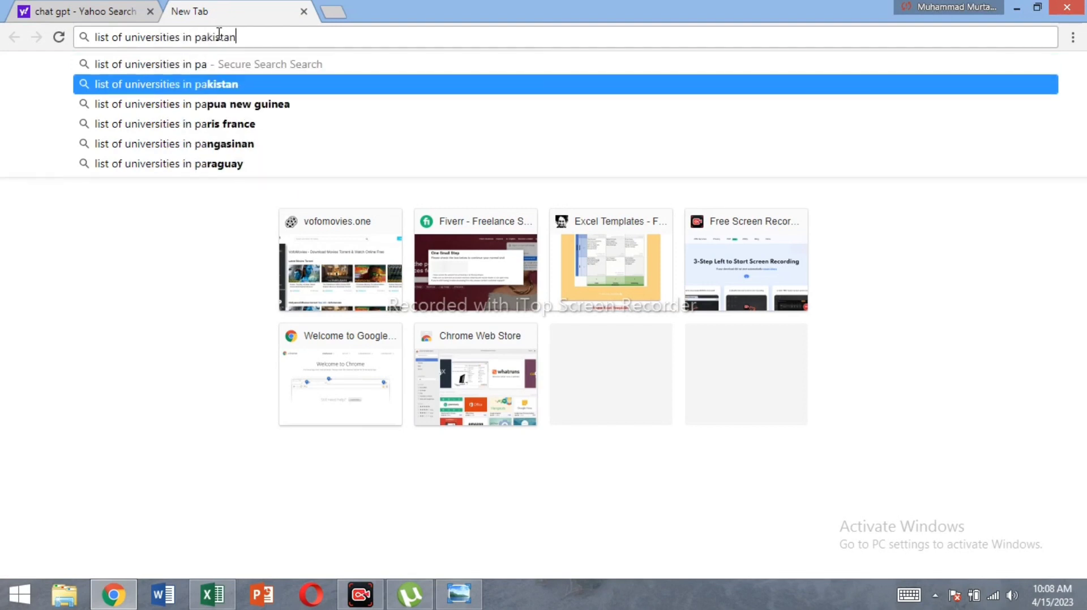
pyautogui.press('Return')
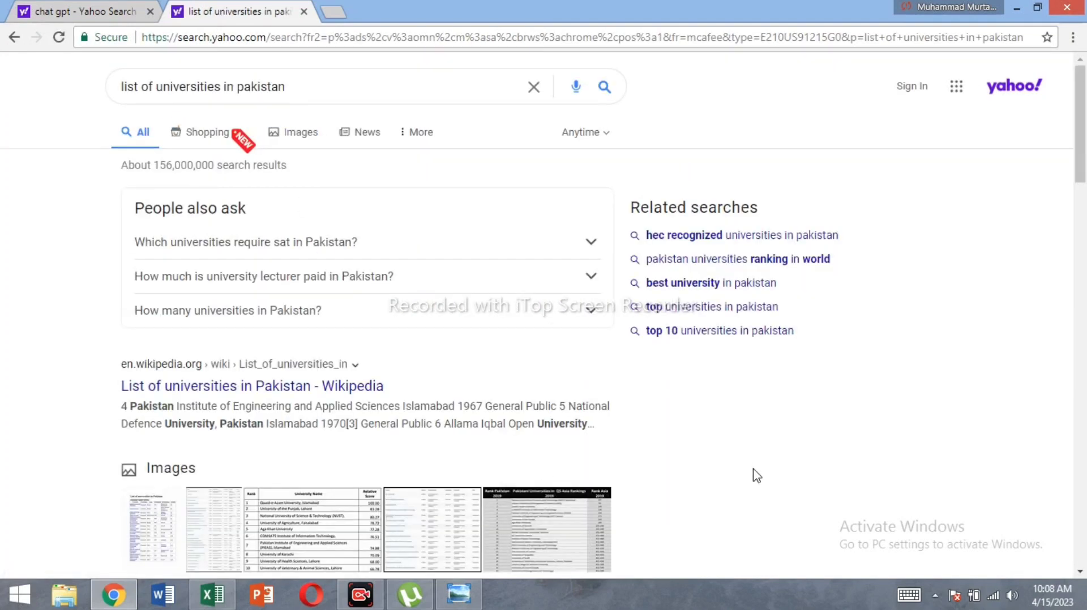
# Look through the search results and open the Wikipedia article "List of universities in Pakistan"
pyautogui.scroll(-10, 757, 475)
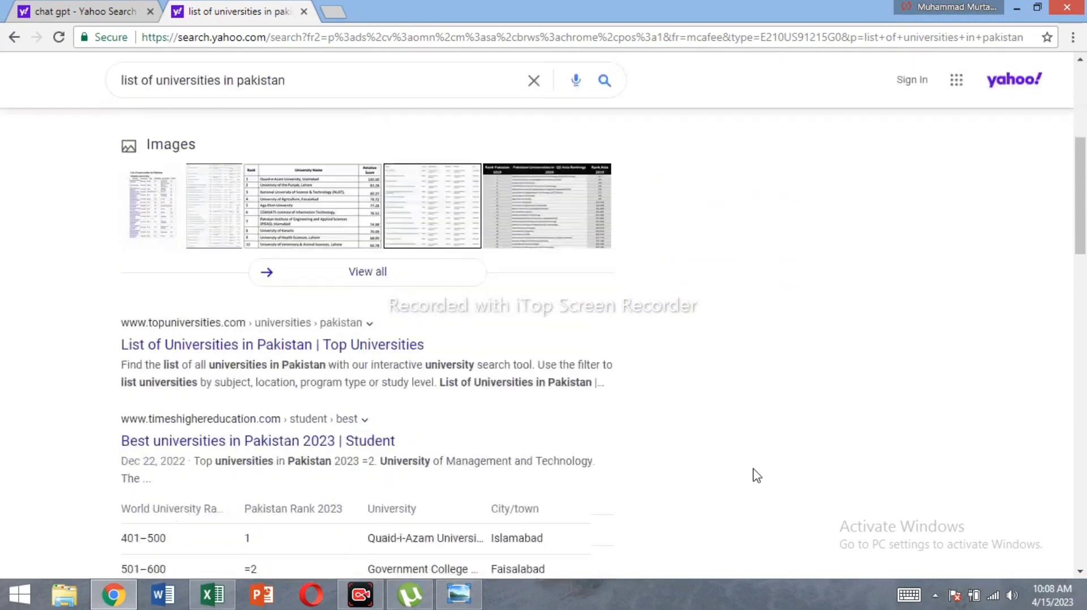
pyautogui.scroll(-9, 757, 475)
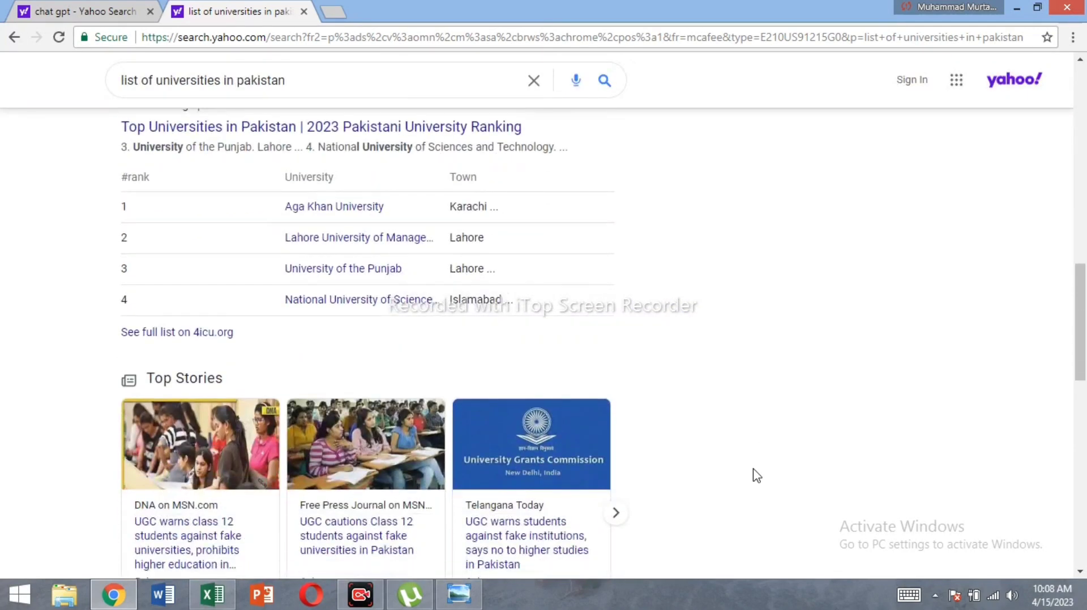
pyautogui.scroll(-3, 756, 475)
pyautogui.scroll(10, 756, 476)
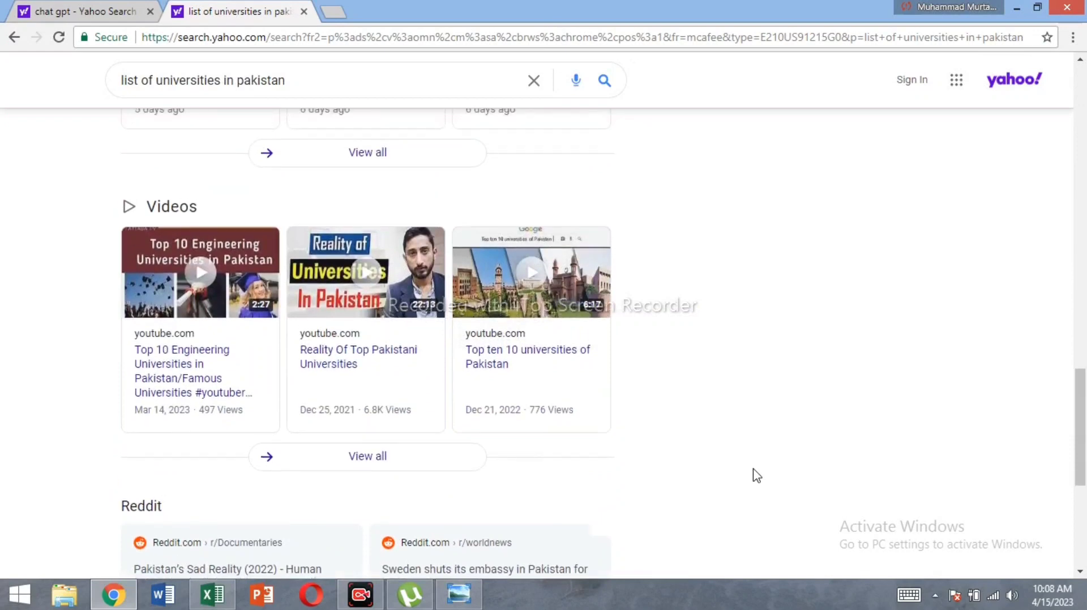
pyautogui.scroll(7, 756, 476)
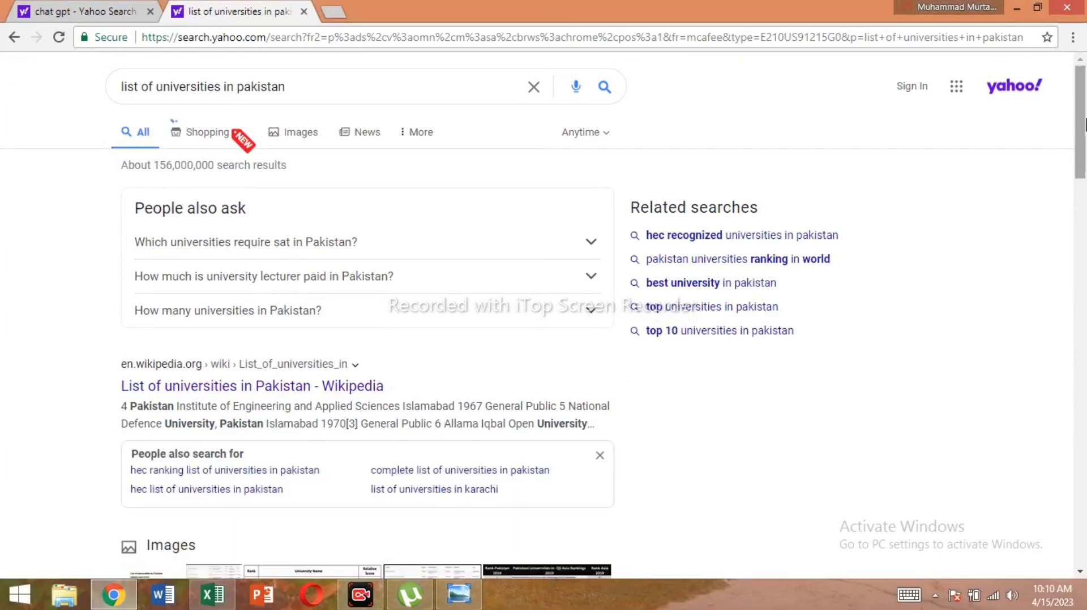
pyautogui.moveTo(1084, 124)
pyautogui.mouseDown()
pyautogui.moveTo(1084, 288)
pyautogui.moveTo(1084, 146)
pyautogui.mouseUp()
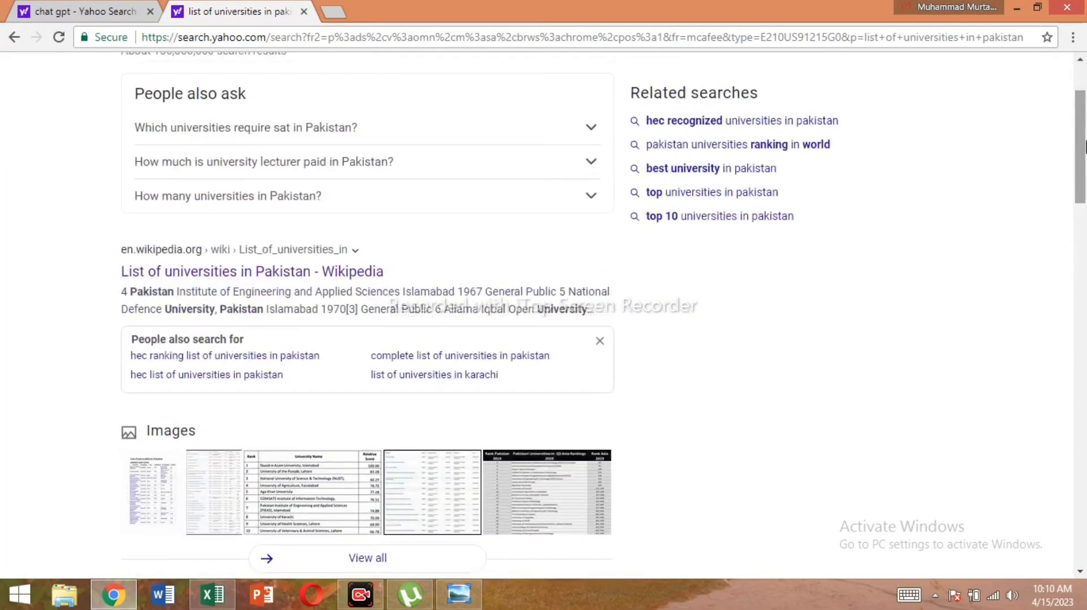
pyautogui.click(184, 278)
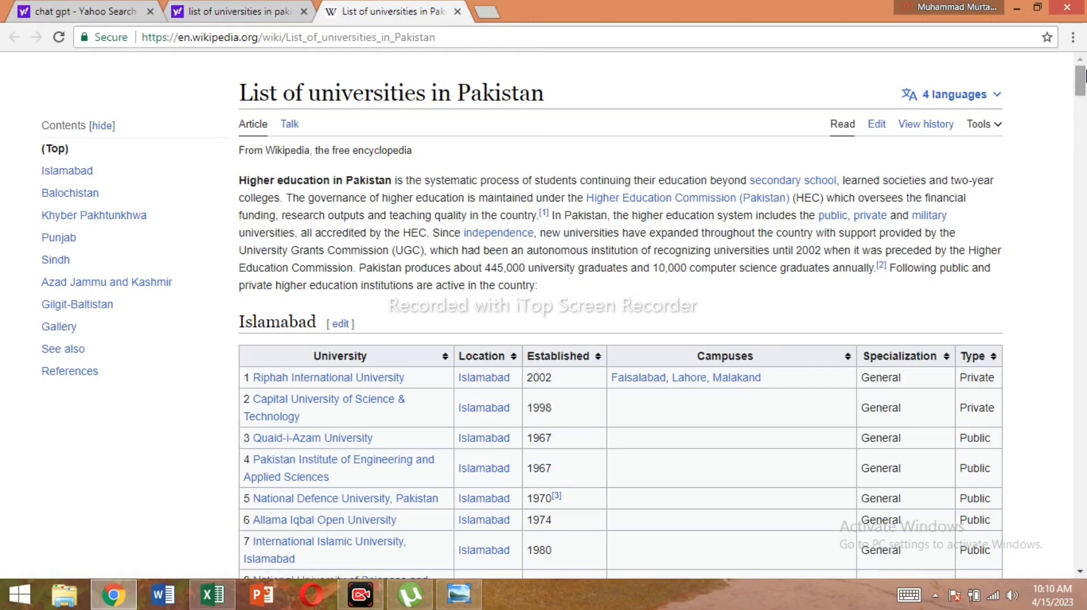
# Select and copy the article content from the Islamabad heading down through all the provincial university tables into the references
pyautogui.moveTo(1082, 79); pyautogui.dragTo(1084, 43)
pyautogui.moveTo(239, 319); pyautogui.dragTo(773, 481)
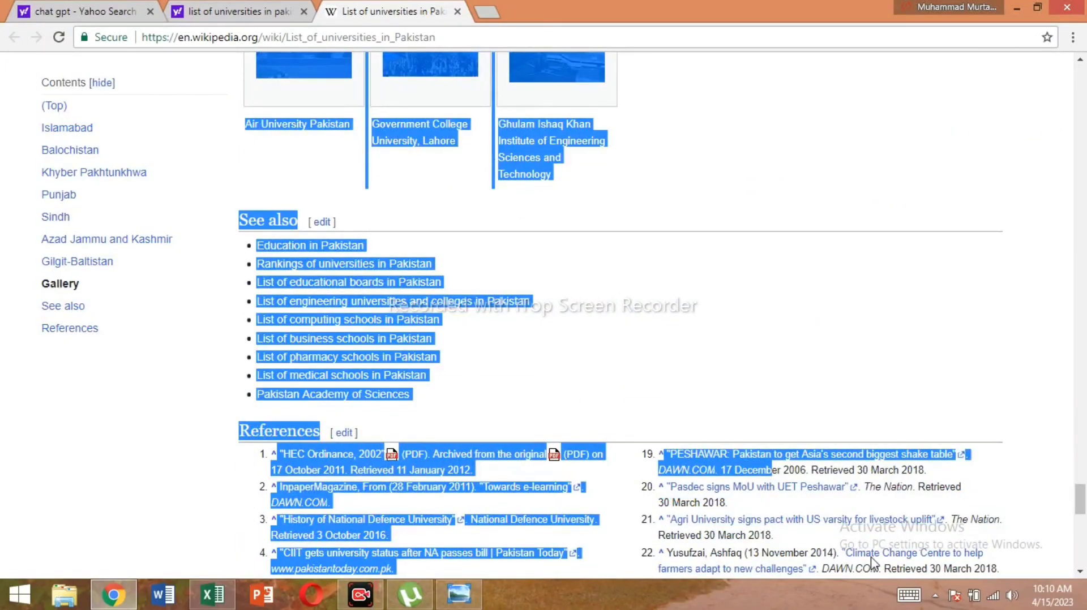
pyautogui.scroll(15, 878, 555)
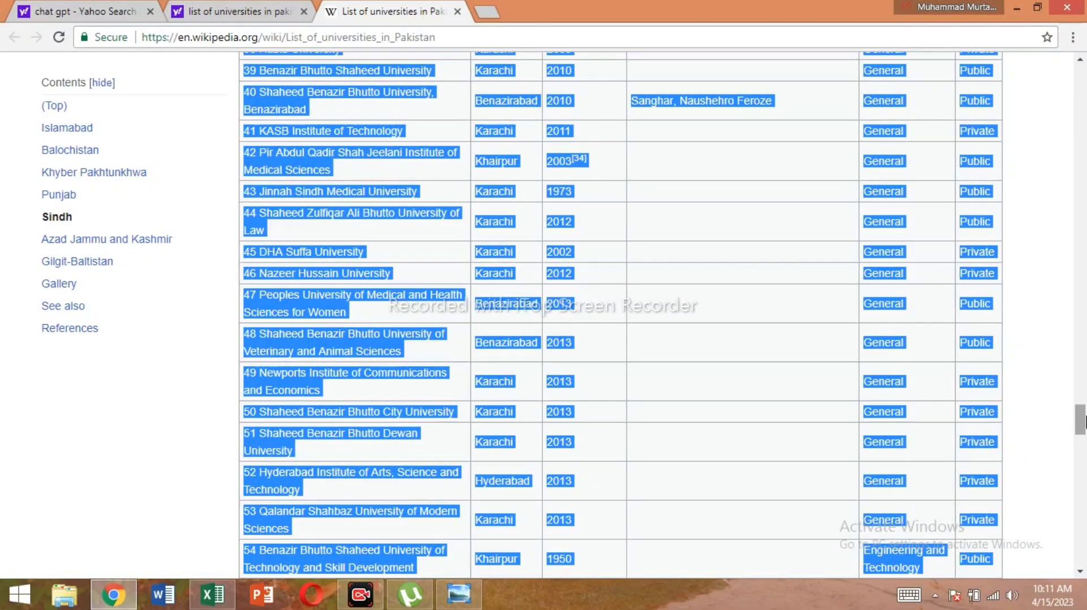
pyautogui.moveTo(1080, 419); pyautogui.dragTo(1082, 353)
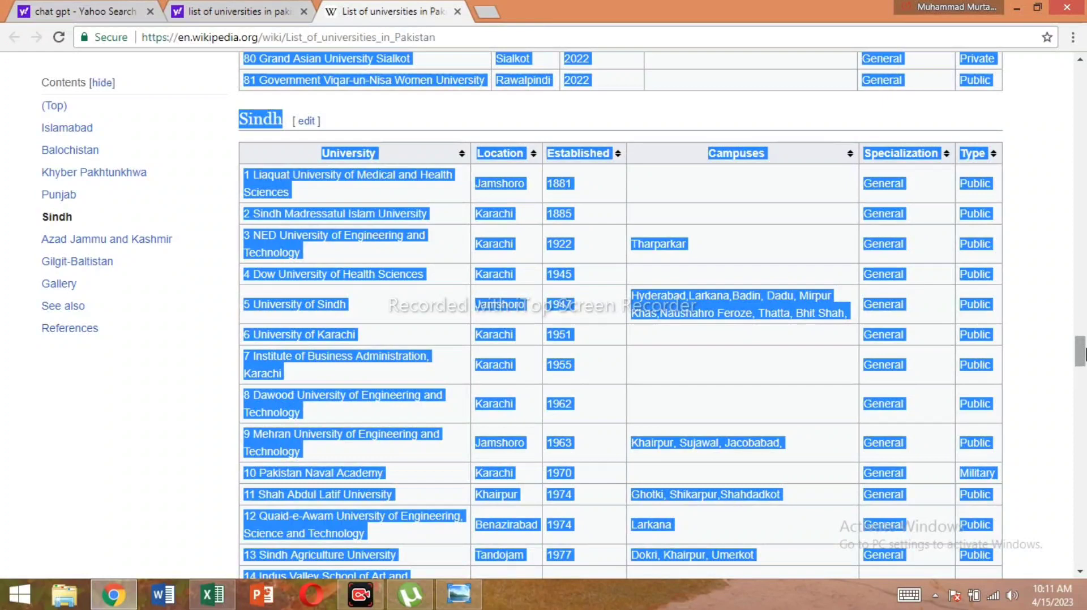
# Switch to Excel and paste the copied university tables into Sheet2 starting at cell B5
pyautogui.hotkey('alt', 'Tab')
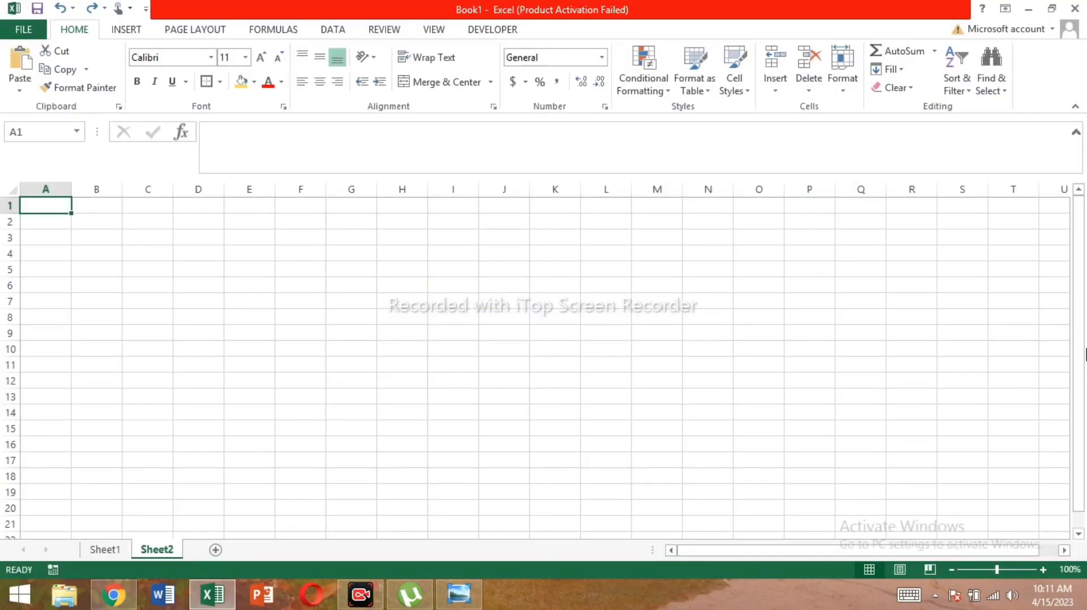
pyautogui.press('Down')
pyautogui.press('Down')
pyautogui.press('Down')
pyautogui.press('Down')
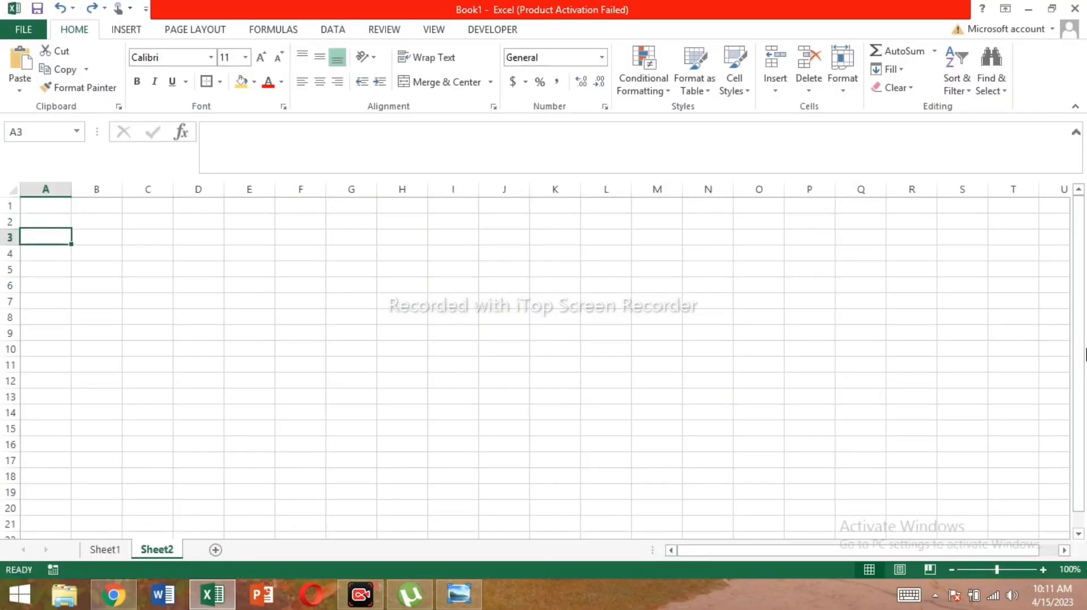
pyautogui.press('Right')
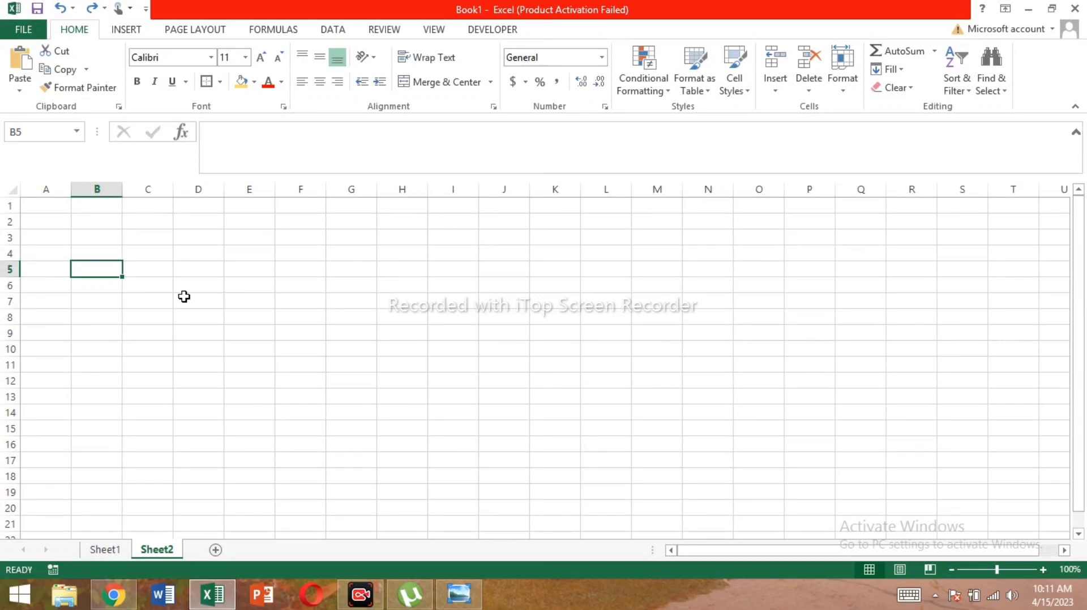
pyautogui.hotkey('ctrl', 'v')
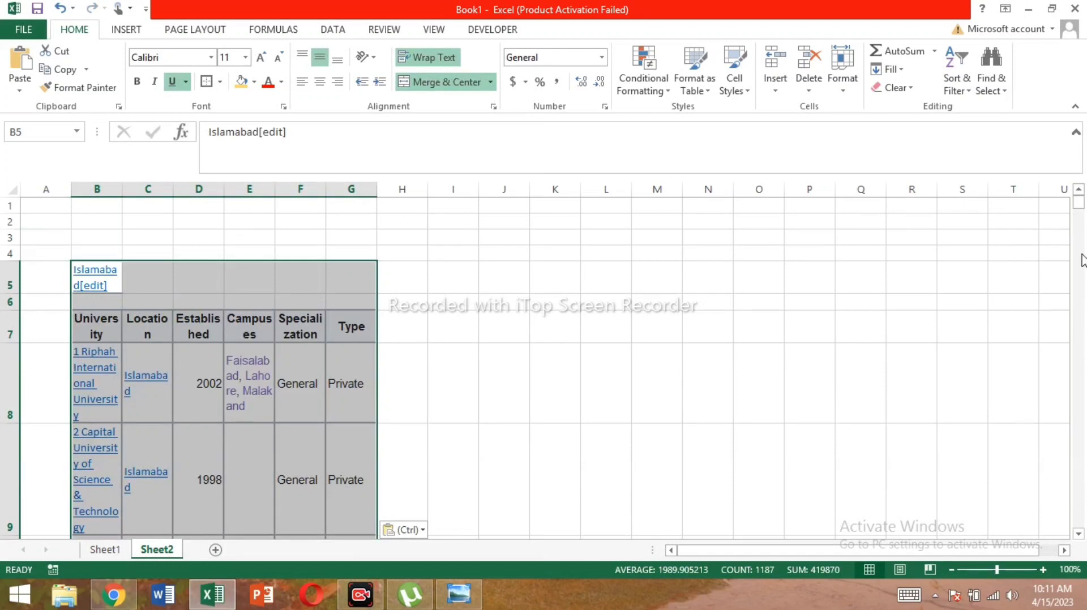
# Review the start of the pasted Islamabad table, going across the columns of the first university's row
pyautogui.scroll(-5, 1082, 261)
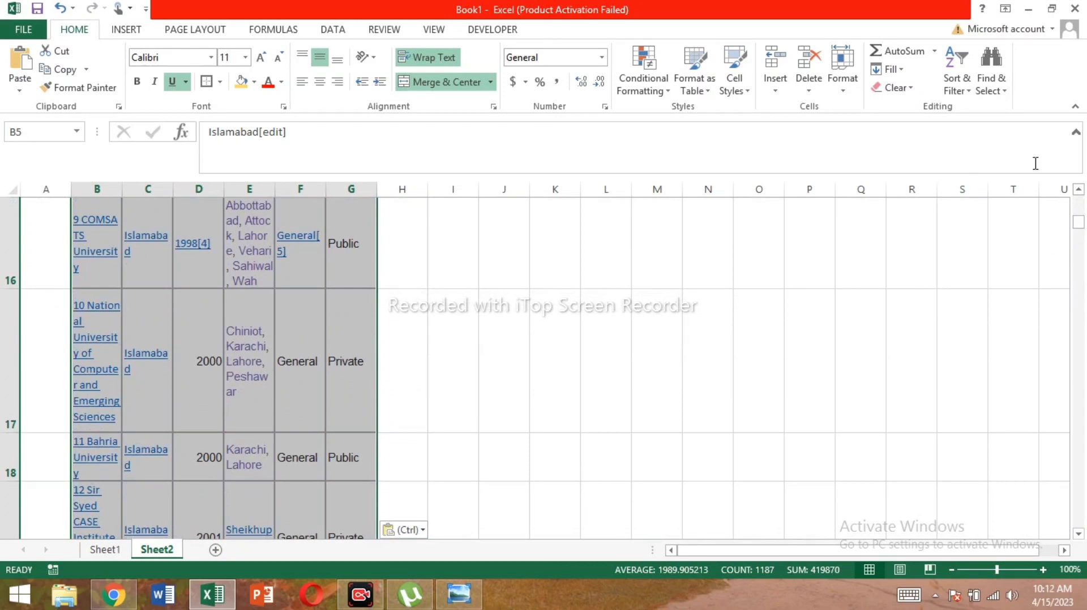
pyautogui.moveTo(1078, 232); pyautogui.dragTo(1078, 203)
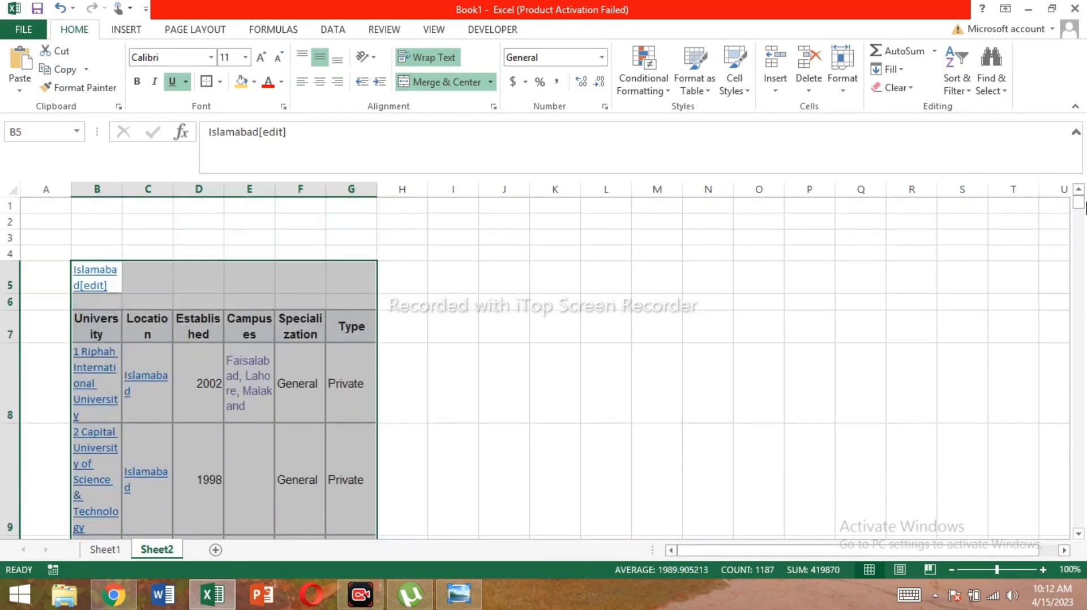
pyautogui.click(510, 350)
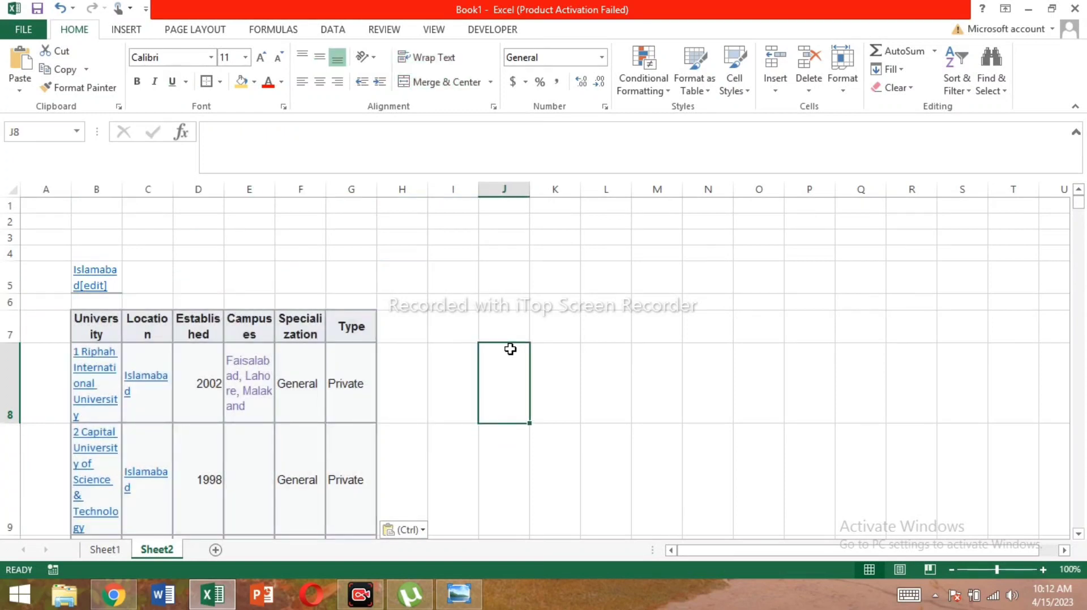
pyautogui.click(433, 393)
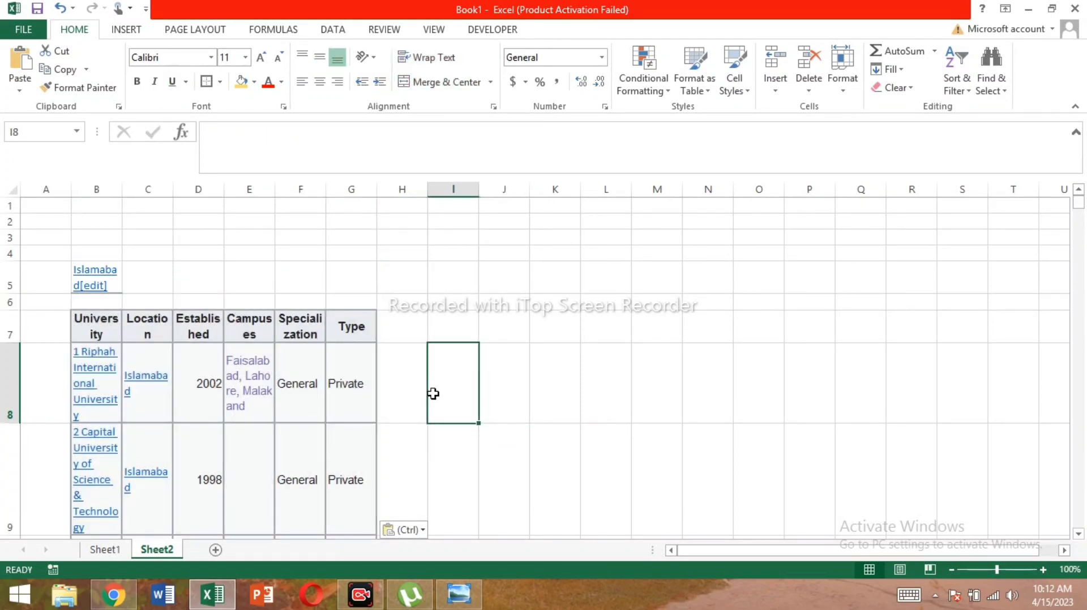
pyautogui.click(506, 396)
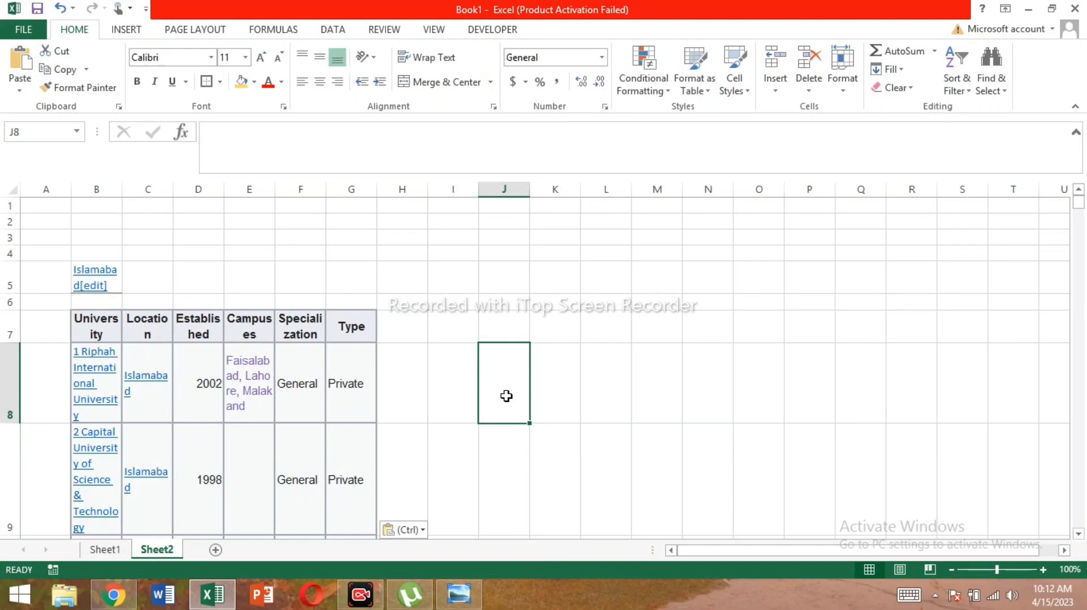
pyautogui.click(706, 409)
pyautogui.hotkey('ctrl', 'Left')
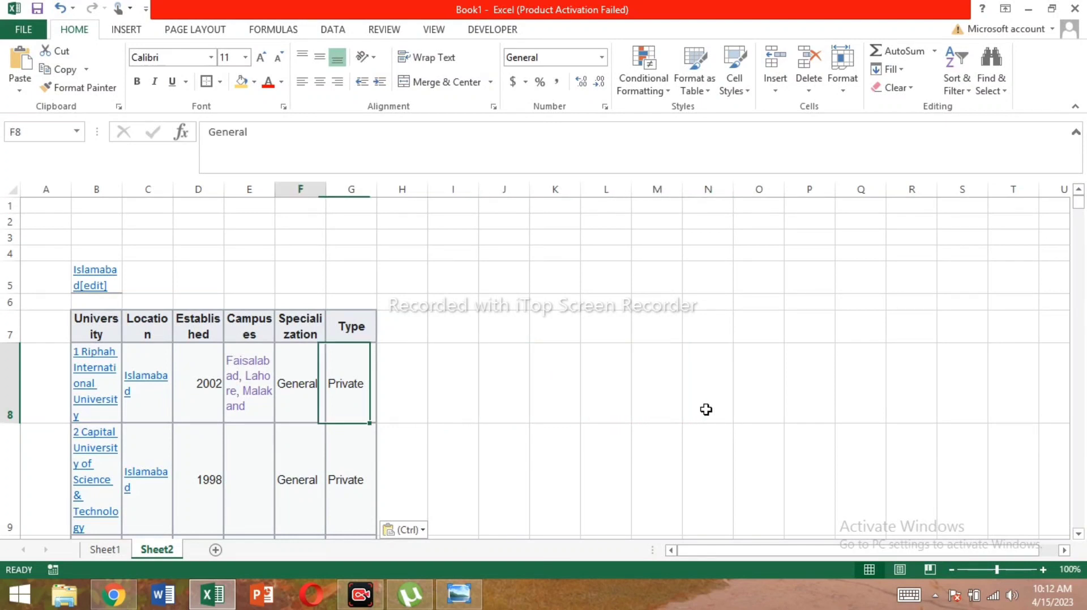
pyautogui.press('Left')
pyautogui.press('Left')
pyautogui.press('Left')
pyautogui.press('Left')
pyautogui.press('Left')
pyautogui.press('Left')
pyautogui.press('Right')
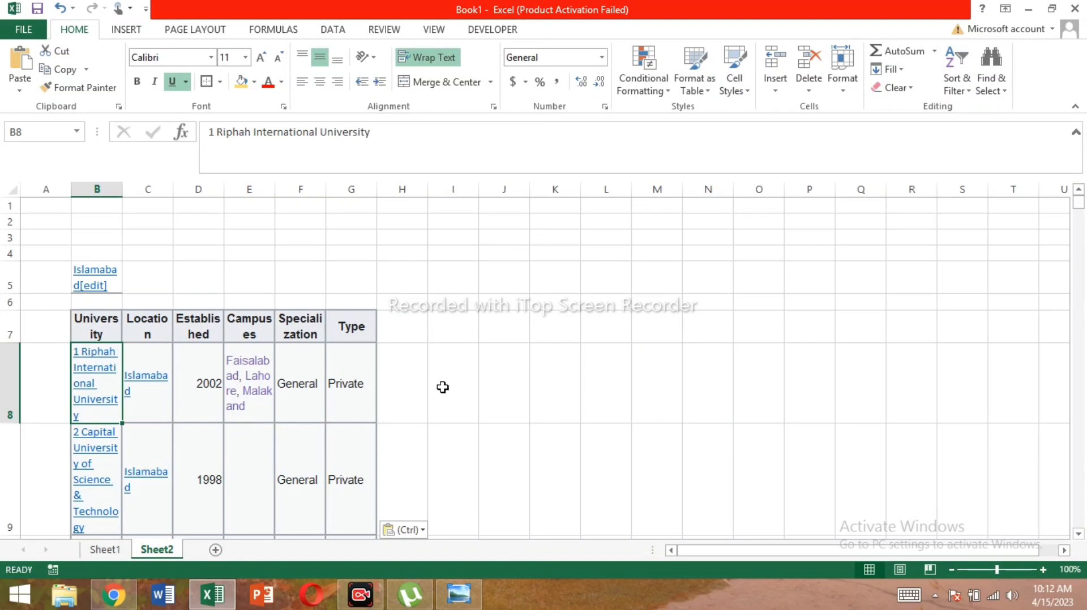
pyautogui.press('Right')
pyautogui.press('Right')
pyautogui.press('Right')
pyautogui.press('Right')
pyautogui.press('Right')
pyautogui.press('Right')
pyautogui.press('Right')
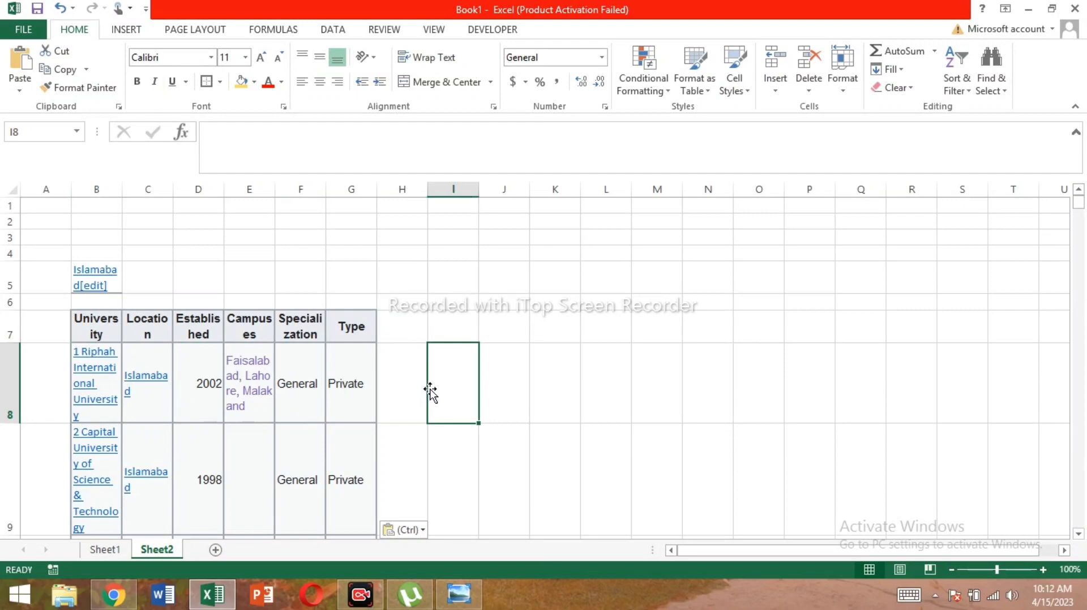
# Look down the pasted list into the Balochistan section and return to the first Islamabad universities
pyautogui.press('Down')
pyautogui.press('Down')
pyautogui.press('Down')
pyautogui.press('Down')
pyautogui.press('Down')
pyautogui.press('Down')
pyautogui.press('Down')
pyautogui.press('Down')
pyautogui.press('Down')
pyautogui.press('Down')
pyautogui.press('Down')
pyautogui.press('Down')
pyautogui.press('Down')
pyautogui.press('Down')
pyautogui.press('Down')
pyautogui.press('Down')
pyautogui.press('Down')
pyautogui.press('Down')
pyautogui.press('Down')
pyautogui.press('Down')
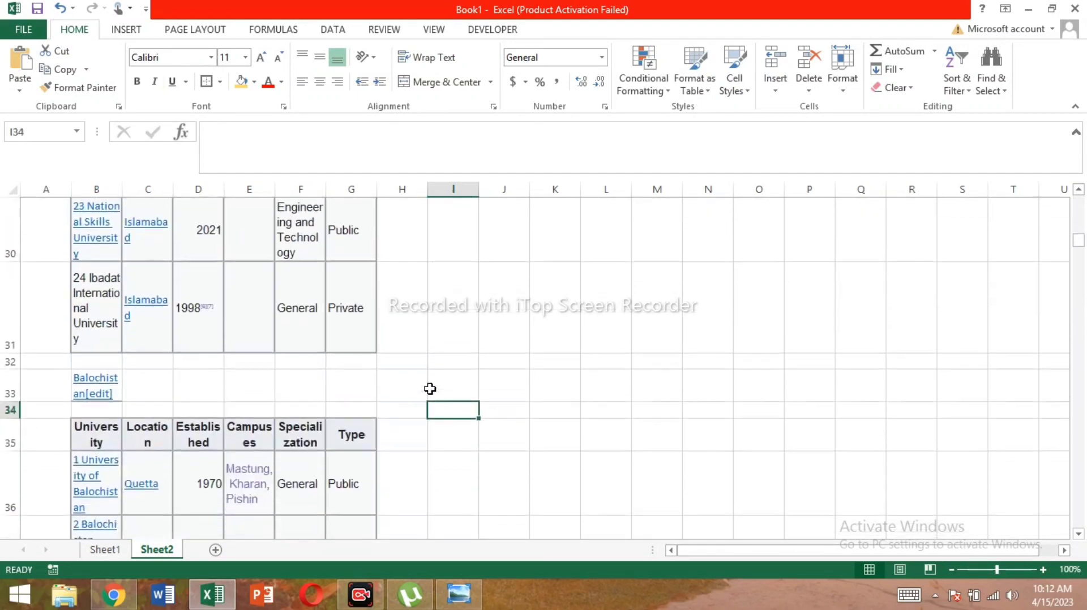
pyautogui.press('Down')
pyautogui.press('Down')
pyautogui.press('Down')
pyautogui.press('Down')
pyautogui.press('Down')
pyautogui.press('Down')
pyautogui.press('Down')
pyautogui.press('Down')
pyautogui.press('Down')
pyautogui.press('Down')
pyautogui.press('Down')
pyautogui.press('Down')
pyautogui.press('Up')
pyautogui.press('Up')
pyautogui.press('Up')
pyautogui.press('Up')
pyautogui.press('Up')
pyautogui.press('Up')
pyautogui.press('Up')
pyautogui.press('Up')
pyautogui.press('Up')
pyautogui.press('Up')
pyautogui.press('Up')
pyautogui.press('Up')
pyautogui.press('Up')
pyautogui.press('Up')
pyautogui.press('Up')
pyautogui.press('Up')
pyautogui.press('Up')
pyautogui.press('Up')
pyautogui.press('Up')
pyautogui.press('Up')
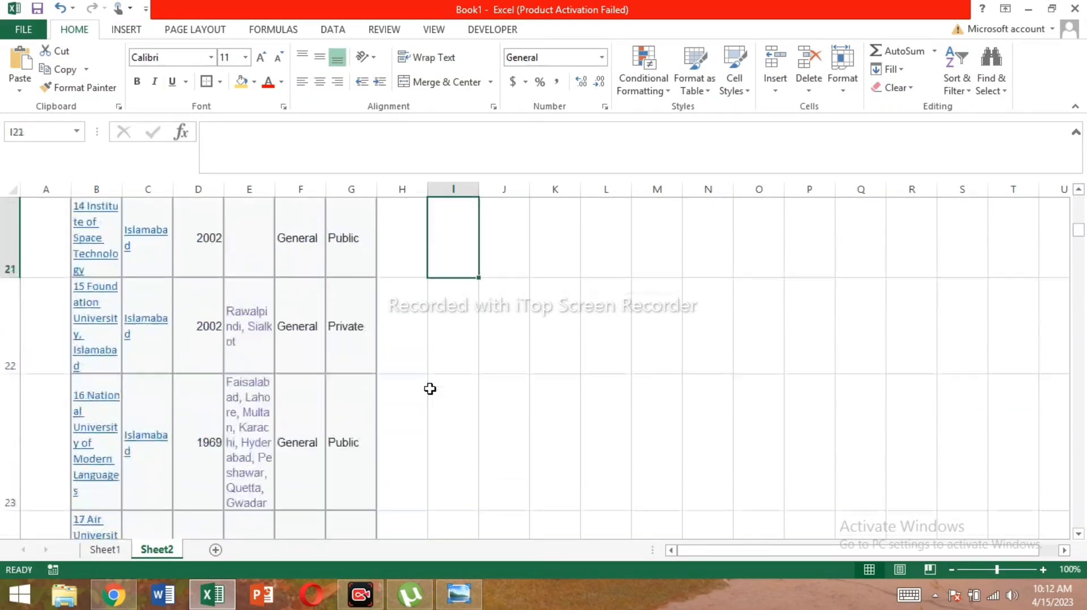
pyautogui.press('Up')
pyautogui.press('Up')
pyautogui.press('Up')
pyautogui.press('Up')
pyautogui.press('Up')
pyautogui.press('Up')
pyautogui.press('Up')
pyautogui.press('Up')
pyautogui.press('Up')
pyautogui.press('Up')
pyautogui.press('Up')
pyautogui.press('Up')
pyautogui.press('Up')
pyautogui.press('Up')
pyautogui.press('Up')
pyautogui.press('Up')
pyautogui.press('Up')
pyautogui.press('Up')
pyautogui.press('Up')
pyautogui.press('Up')
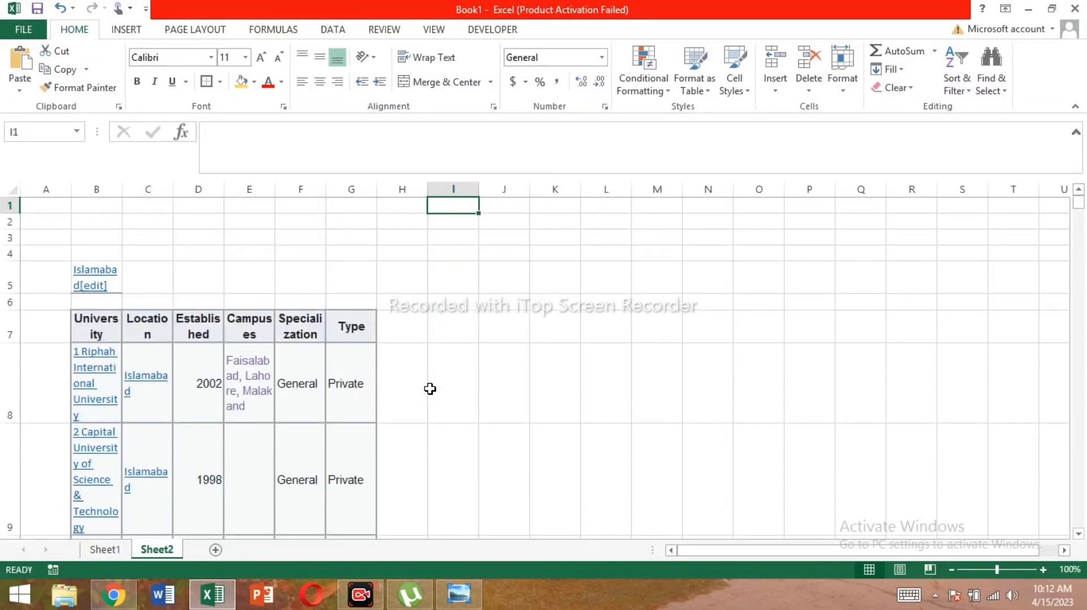
pyautogui.press('Down')
pyautogui.press('Down')
pyautogui.press('Down')
pyautogui.press('Down')
pyautogui.press('Down')
pyautogui.press('Down')
pyautogui.press('Down')
pyautogui.press('Down')
pyautogui.press('Down')
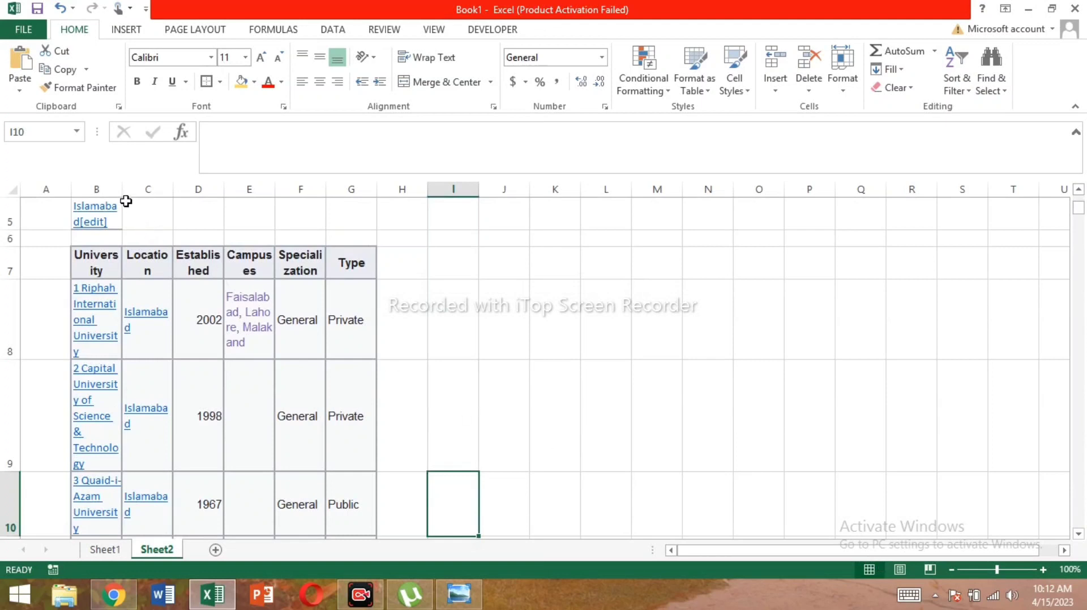
# Widen the University and Location columns so their text fits on one line, and autofit the Established column
pyautogui.moveTo(119, 193); pyautogui.dragTo(294, 203)
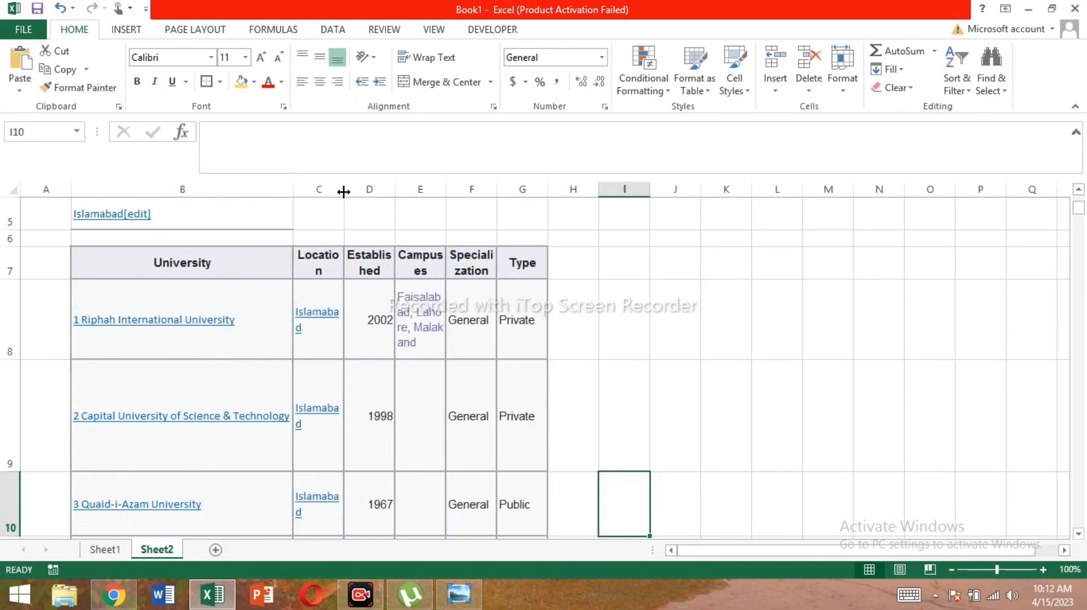
pyautogui.moveTo(344, 192); pyautogui.dragTo(495, 189)
pyautogui.moveTo(585, 203); pyautogui.dragTo(584, 203)
pyautogui.click(583, 210)
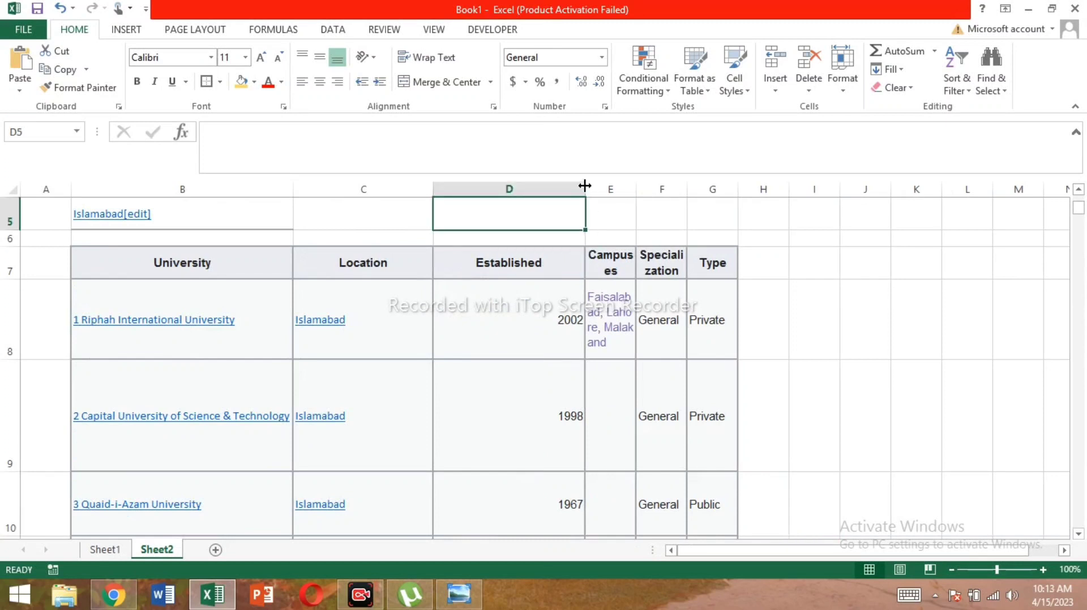
pyautogui.doubleClick(585, 184)
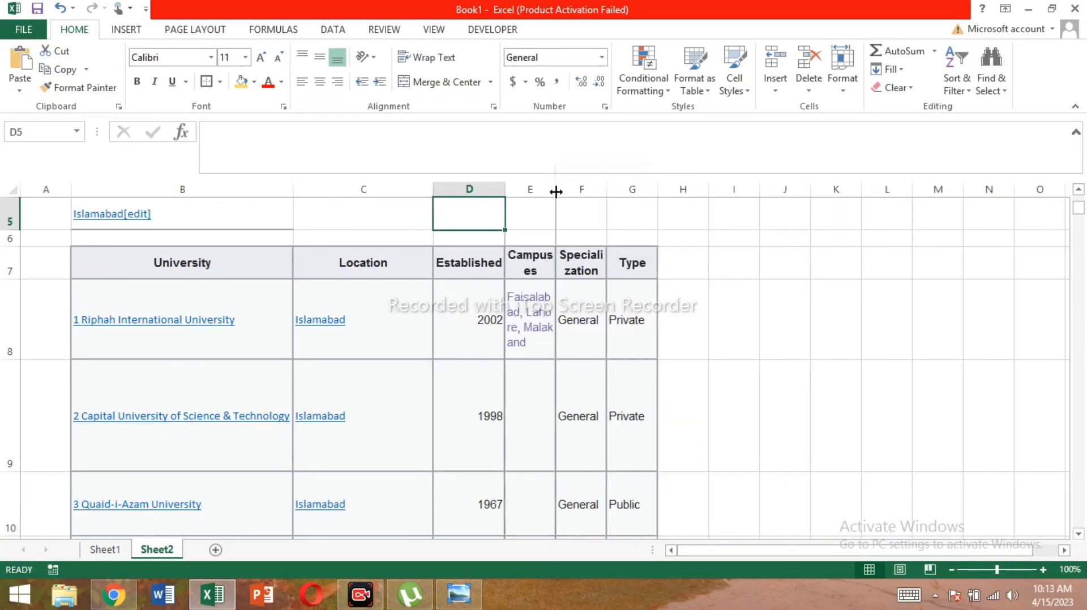
# Widen the Campuses, Specialization and Type columns, making Campuses the widest, so their headers fit on one line
pyautogui.moveTo(556, 192); pyautogui.dragTo(733, 190)
pyautogui.click(908, 302)
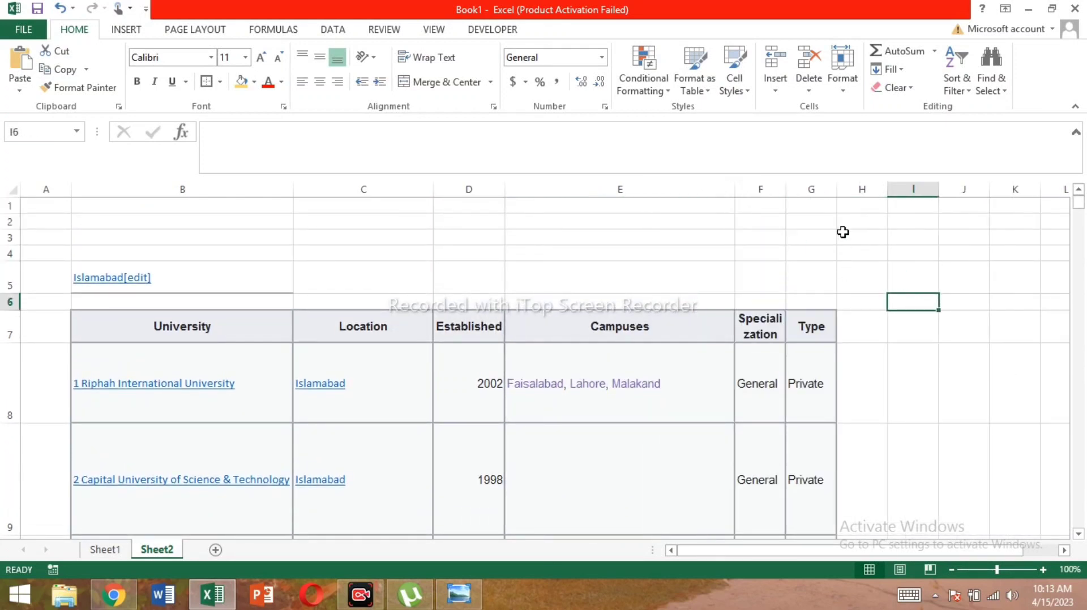
pyautogui.moveTo(786, 190); pyautogui.dragTo(962, 202)
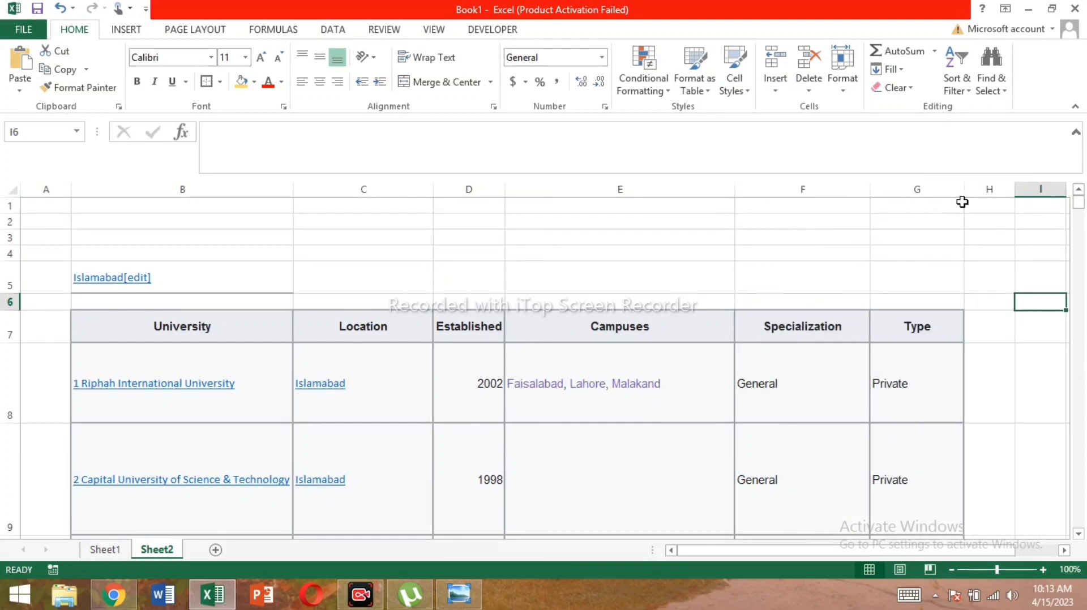
pyautogui.click(1021, 350)
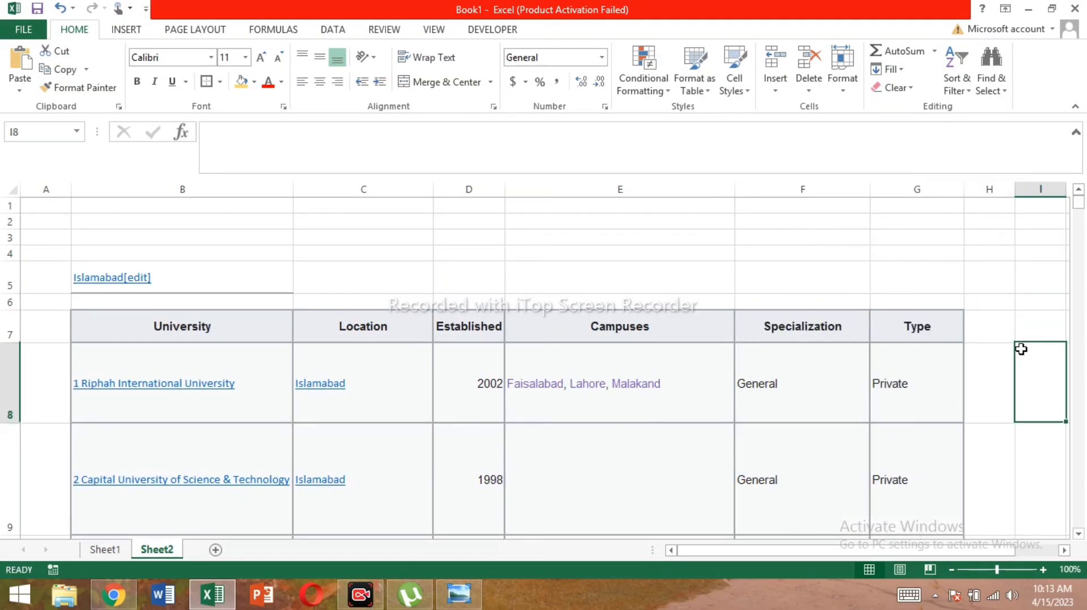
# Select the whole Islamabad table, B7:G31, and view its Quick Analysis formatting options
pyautogui.click(130, 337)
pyautogui.hotkey('shift', 'Right')
pyautogui.hotkey('shift', 'Right')
pyautogui.hotkey('shift', 'Right')
pyautogui.hotkey('shift', 'Right')
pyautogui.hotkey('shift', 'Right')
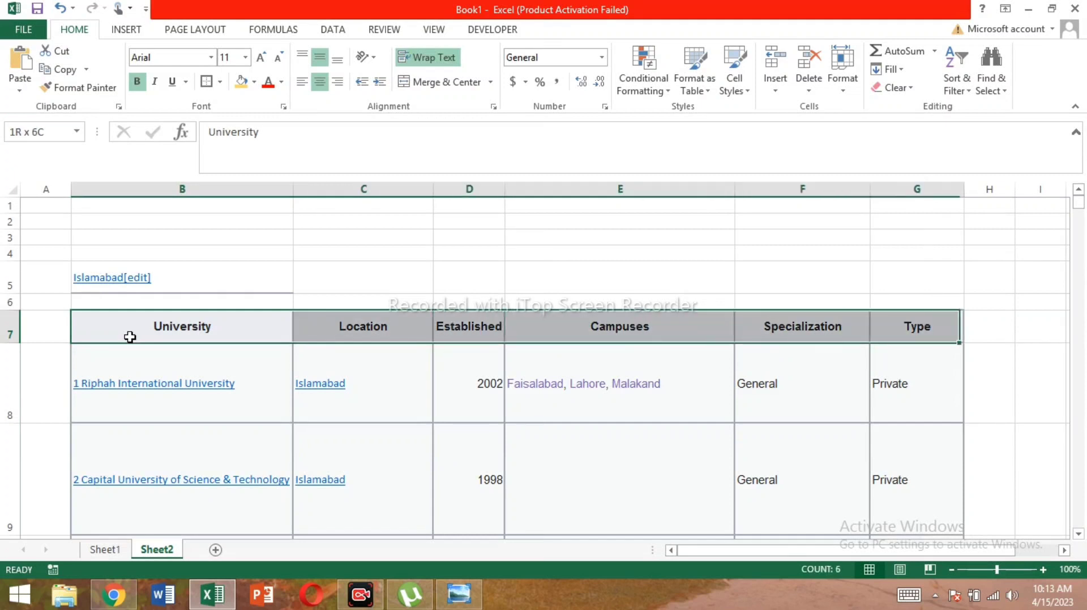
pyautogui.hotkey('ctrl', 'shift', 'Down')
pyautogui.hotkey('ctrl', 'q')
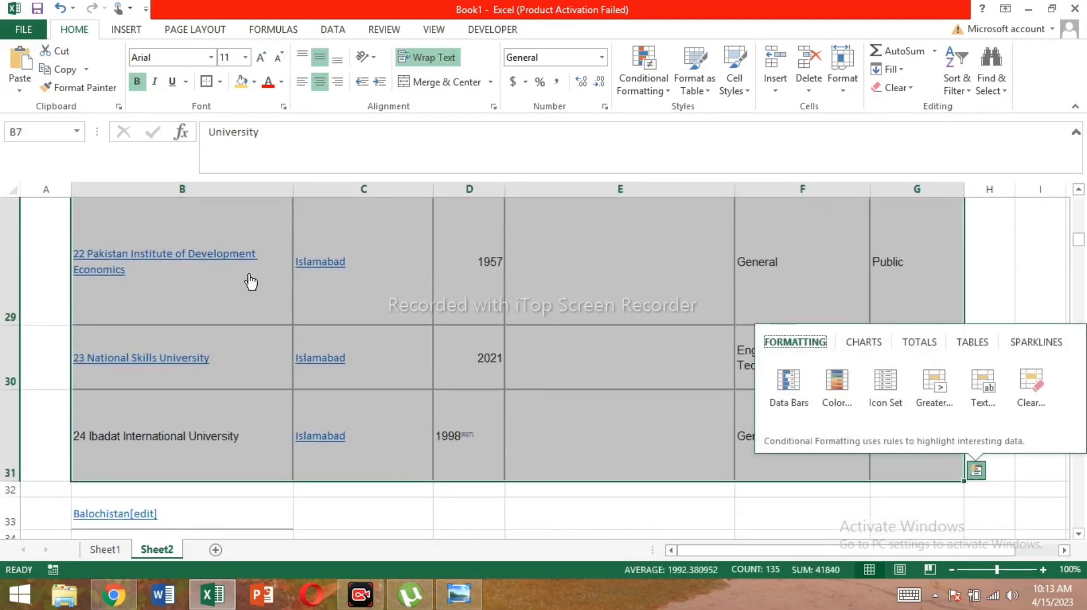
pyautogui.click(597, 337)
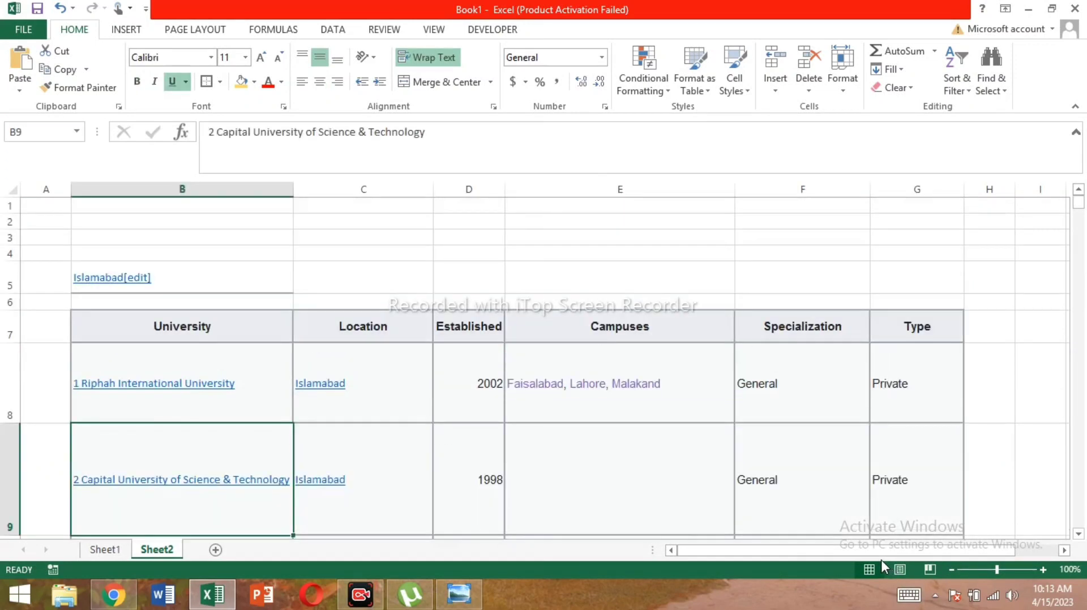
# Look through the rows of the Islamabad table to check how the entries fit the widened columns
pyautogui.press('Down')
pyautogui.press('Down')
pyautogui.press('Down')
pyautogui.press('Down')
pyautogui.press('Down')
pyautogui.press('Down')
pyautogui.press('Down')
pyautogui.press('Down')
pyautogui.press('Down')
pyautogui.press('Down')
pyautogui.press('Up')
pyautogui.press('Up')
pyautogui.press('Up')
pyautogui.press('Up')
pyautogui.press('Up')
pyautogui.press('Up')
pyautogui.press('Up')
pyautogui.press('Up')
pyautogui.press('Up')
pyautogui.press('Up')
pyautogui.press('Up')
pyautogui.press('Up')
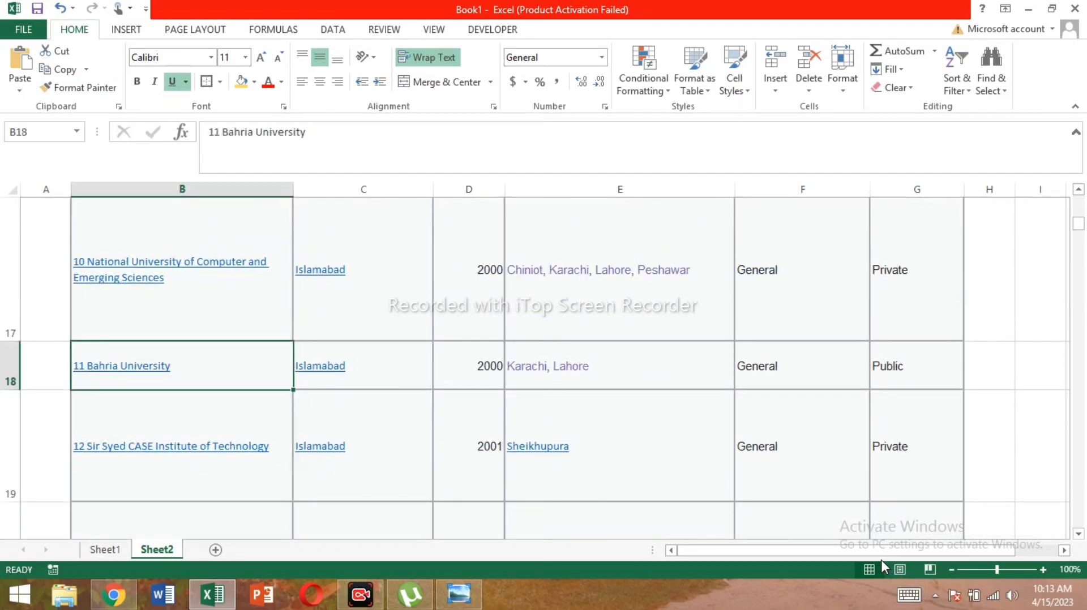
# Look through the remaining Islamabad rows and the start of the Balochistan table to find the rows separating the two lists
pyautogui.press('Down')
pyautogui.press('Down')
pyautogui.press('Down')
pyautogui.press('Down')
pyautogui.press('Down')
pyautogui.press('Down')
pyautogui.press('Down')
pyautogui.press('Down')
pyautogui.press('Down')
pyautogui.press('Down')
pyautogui.press('Down')
pyautogui.press('Down')
pyautogui.press('Down')
pyautogui.press('Down')
pyautogui.press('Down')
pyautogui.press('Down')
pyautogui.press('Down')
pyautogui.press('Down')
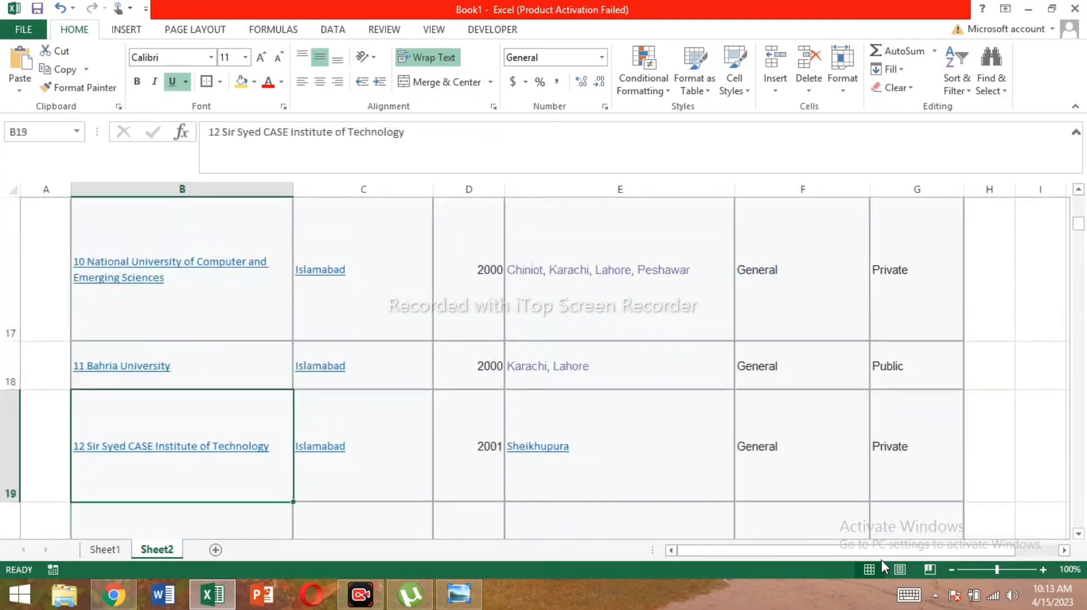
pyautogui.press('Down')
pyautogui.press('Down')
pyautogui.press('Down')
pyautogui.press('Down')
pyautogui.press('Down')
pyautogui.press('Down')
pyautogui.press('Down')
pyautogui.press('Down')
pyautogui.press('Down')
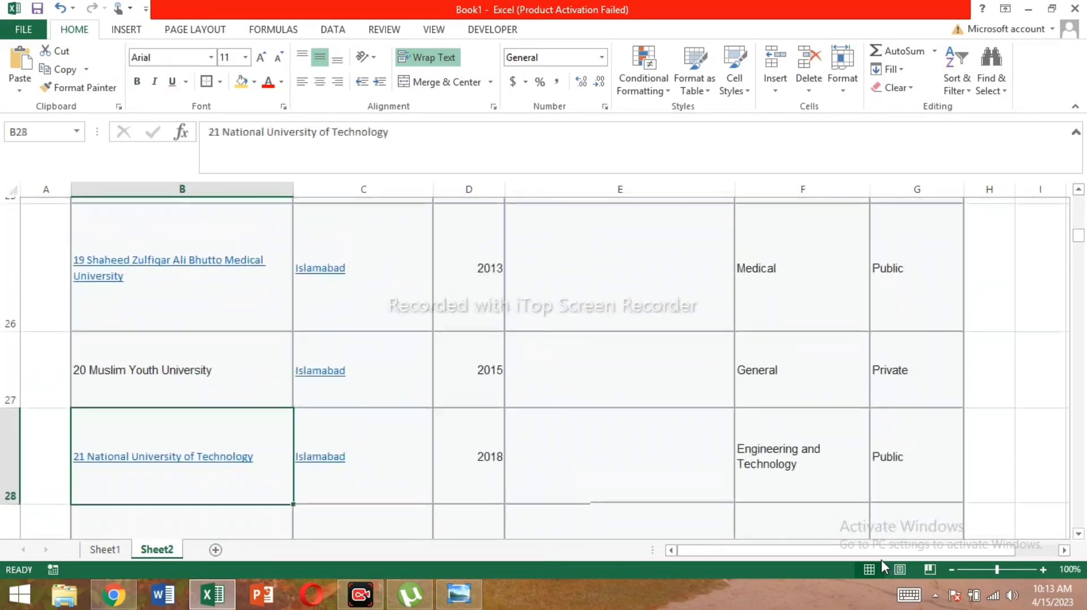
pyautogui.press('Up')
pyautogui.press('Up')
pyautogui.press('Up')
pyautogui.press('Up')
pyautogui.press('Up')
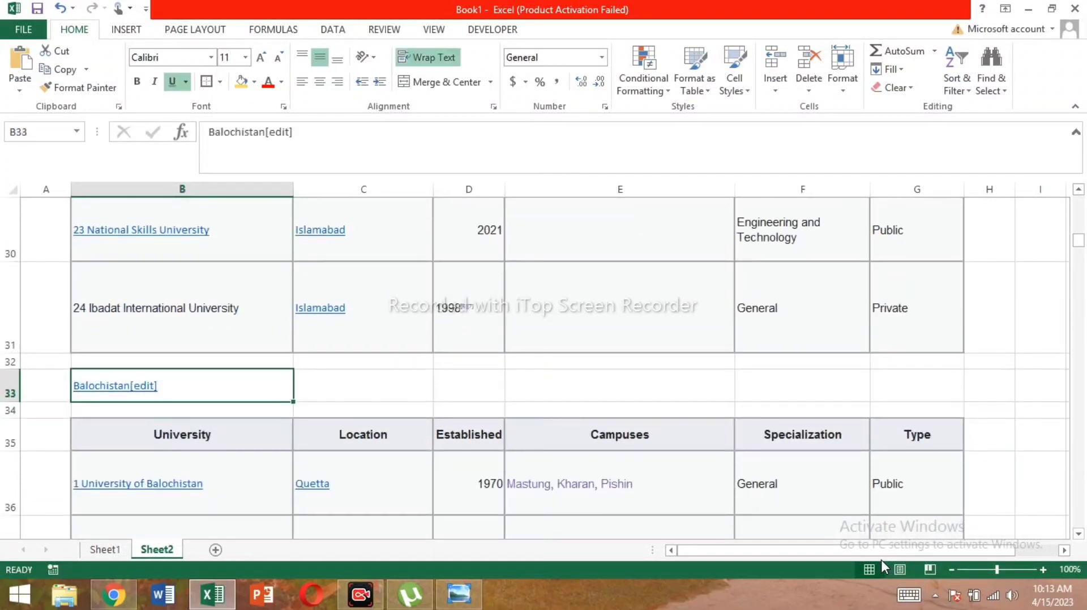
pyautogui.press('Down')
pyautogui.press('Down')
pyautogui.press('Down')
pyautogui.press('Down')
pyautogui.press('Down')
pyautogui.press('Down')
pyautogui.press('Down')
pyautogui.press('Down')
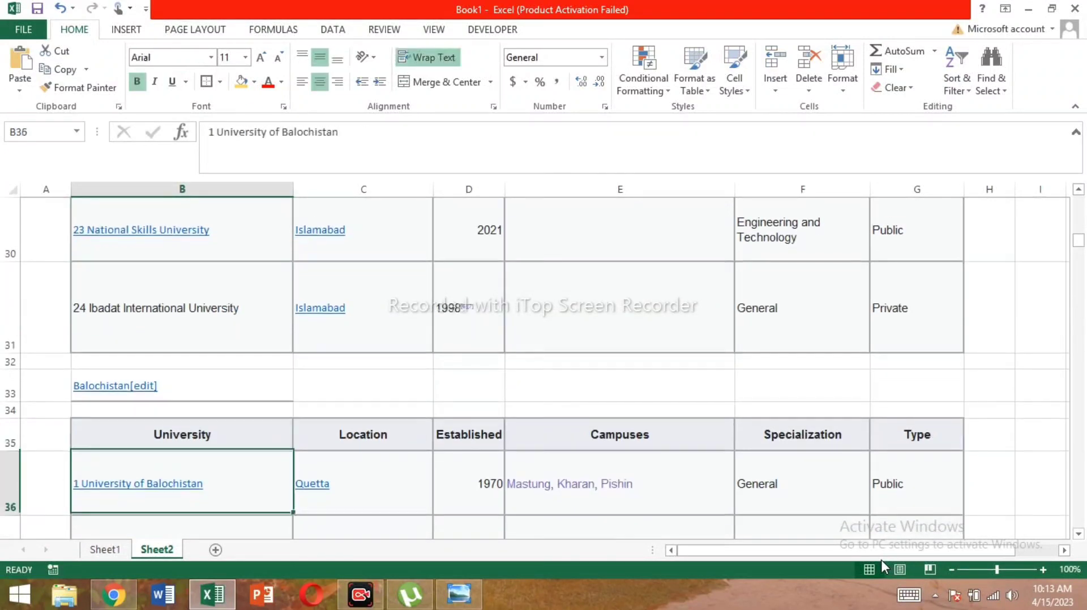
pyautogui.press('Up')
pyautogui.press('Up')
pyautogui.press('Up')
pyautogui.press('Up')
pyautogui.press('Up')
pyautogui.press('Up')
pyautogui.press('Up')
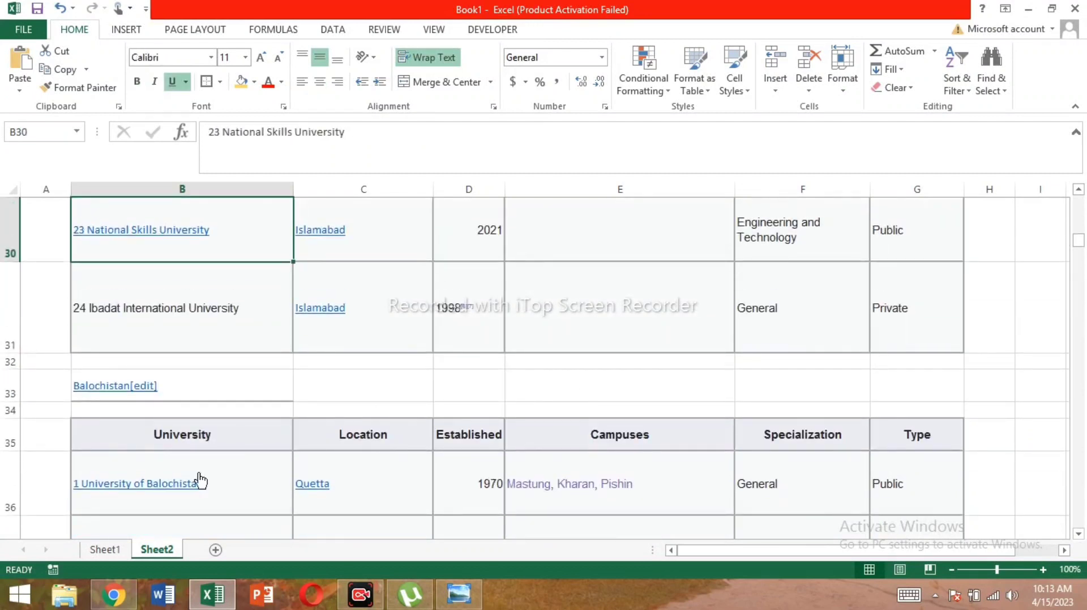
# Delete rows 32 to 35, holding the Balochistan heading, blank rows and repeated column headers, so its list directly follows Islamabad's
pyautogui.moveTo(2, 451); pyautogui.dragTo(2, 361)
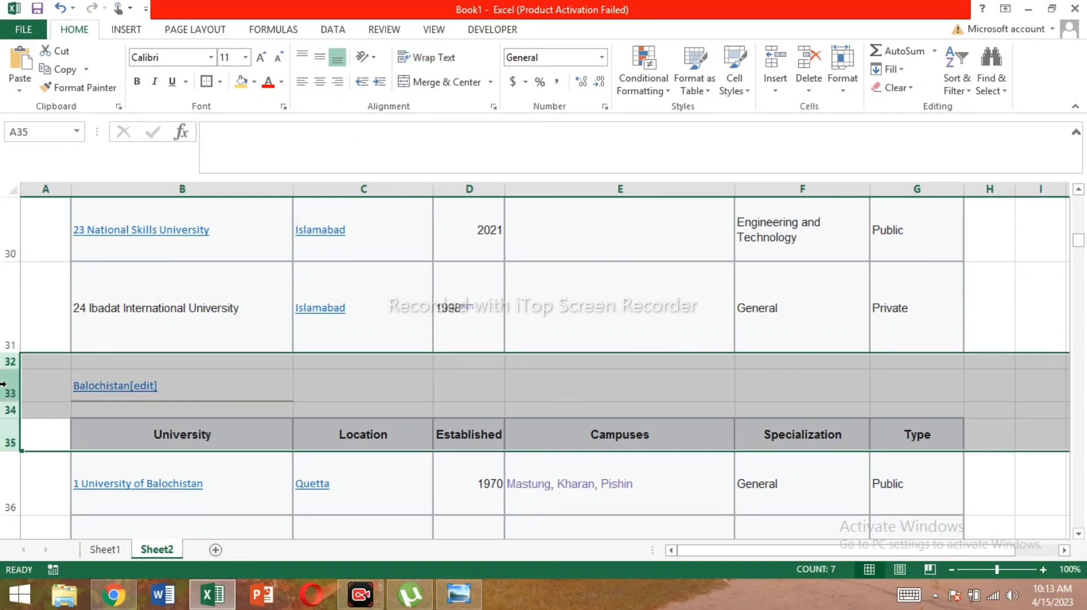
pyautogui.rightClick(3, 385)
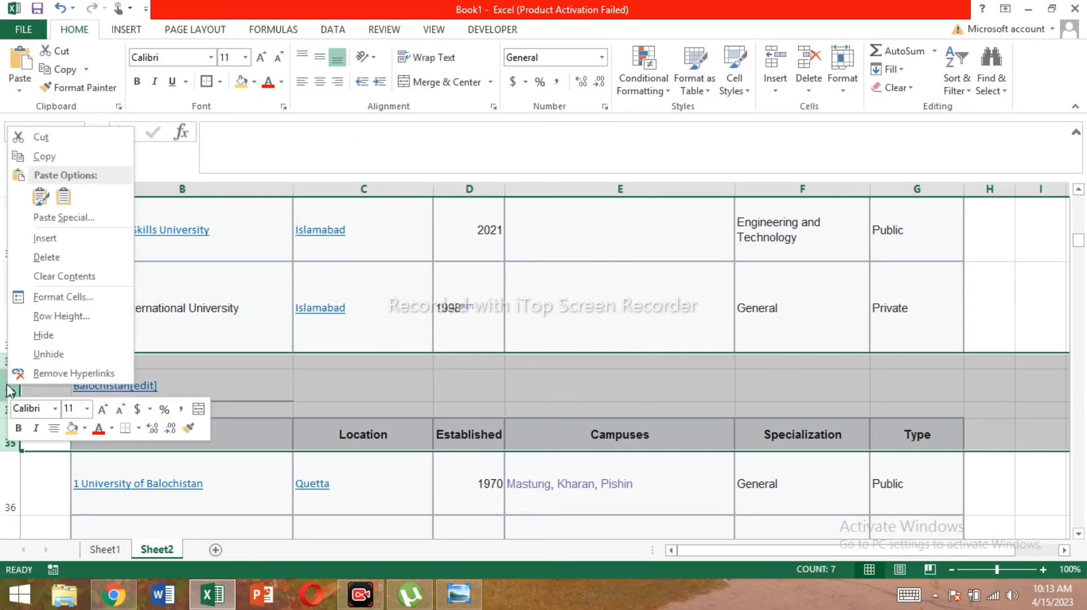
pyautogui.click(38, 257)
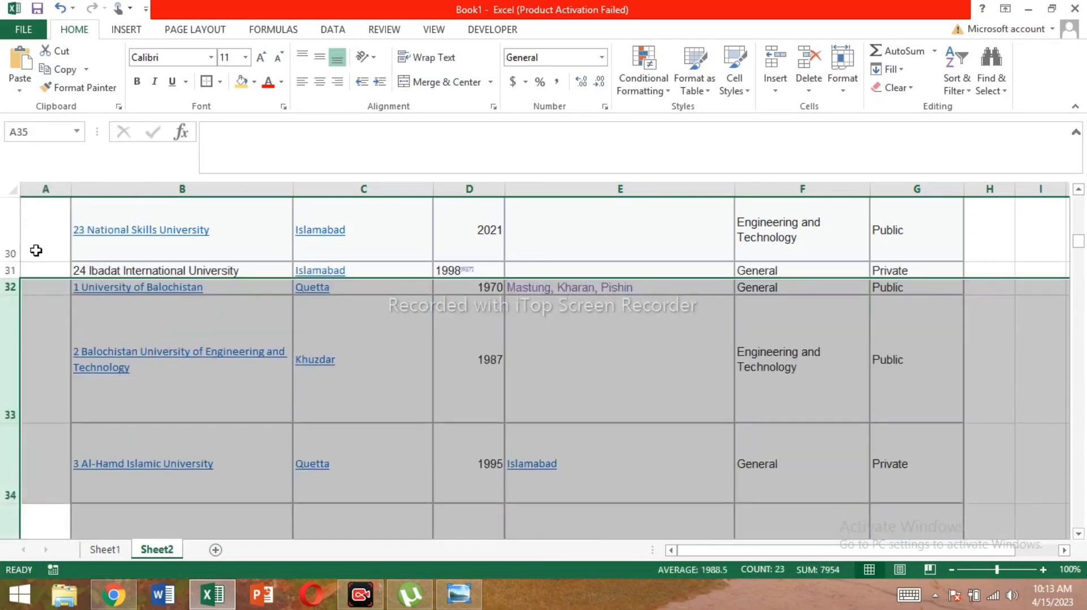
pyautogui.click(242, 318)
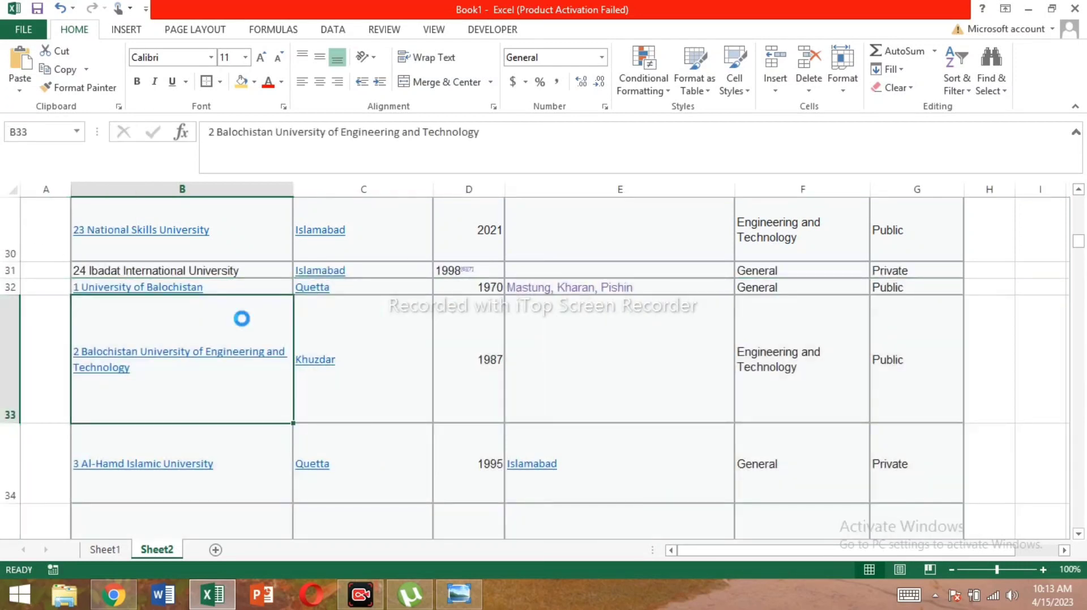
# Delete rows 43 to 46, holding the Khyber Pakhtunkhwa heading, blank rows and repeated column headers below the Balochistan list
pyautogui.press('Down')
pyautogui.press('Down')
pyautogui.press('Down')
pyautogui.press('Down')
pyautogui.press('Down')
pyautogui.press('Down')
pyautogui.press('Down')
pyautogui.press('Down')
pyautogui.press('Down')
pyautogui.press('Down')
pyautogui.press('Down')
pyautogui.press('Down')
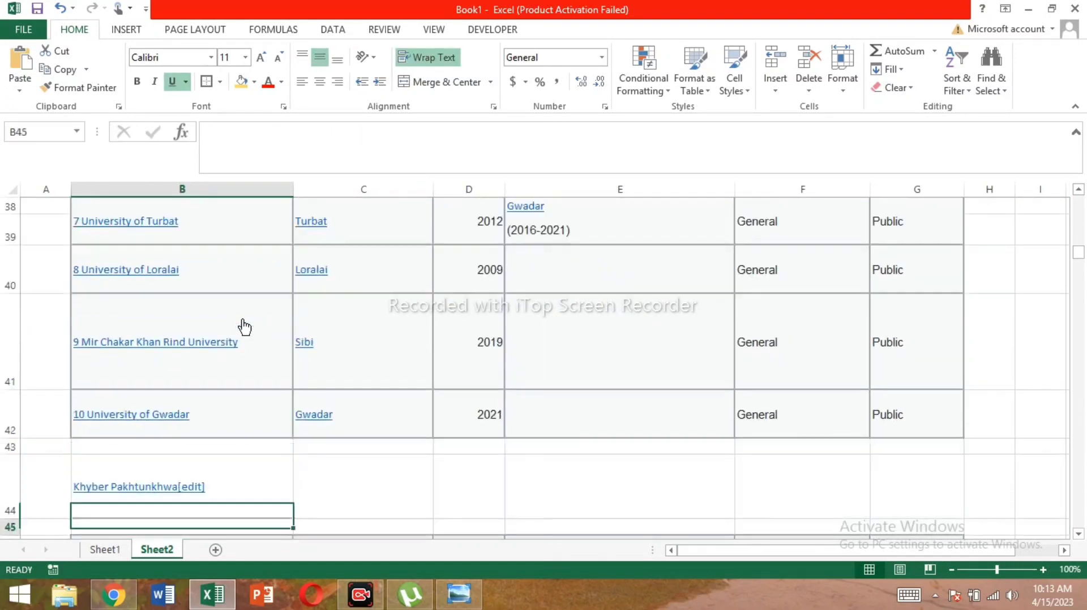
pyautogui.press('Down')
pyautogui.press('Down')
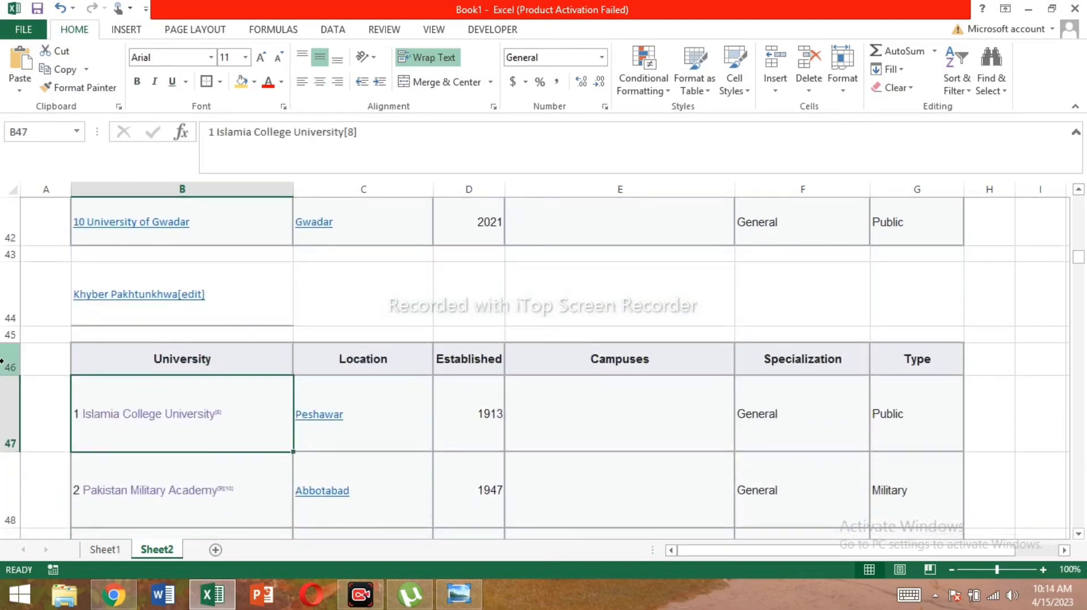
pyautogui.moveTo(2, 360); pyautogui.dragTo(3, 255)
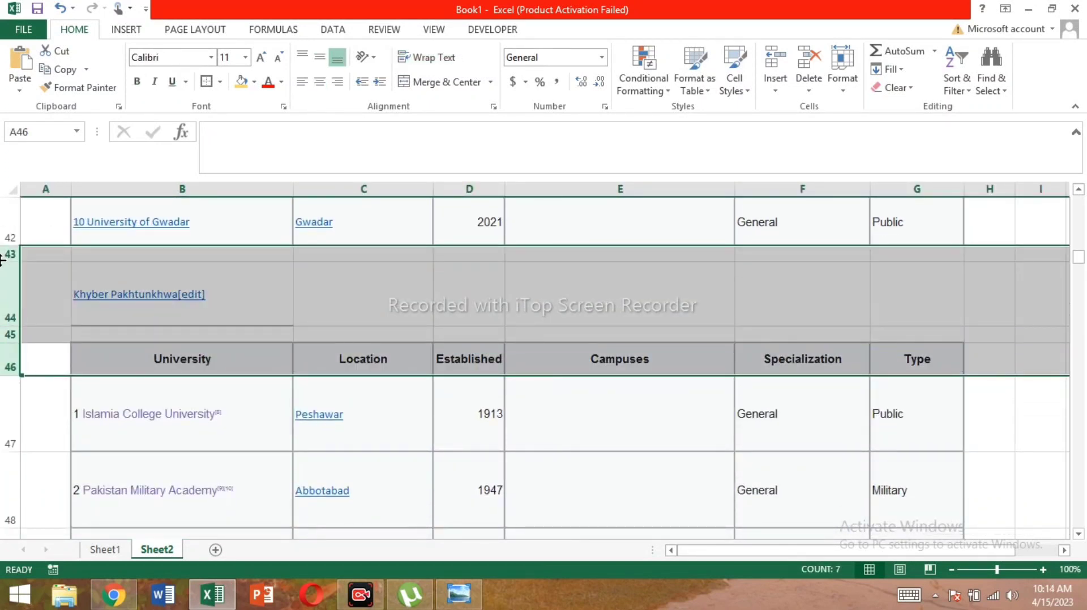
pyautogui.rightClick(1, 294)
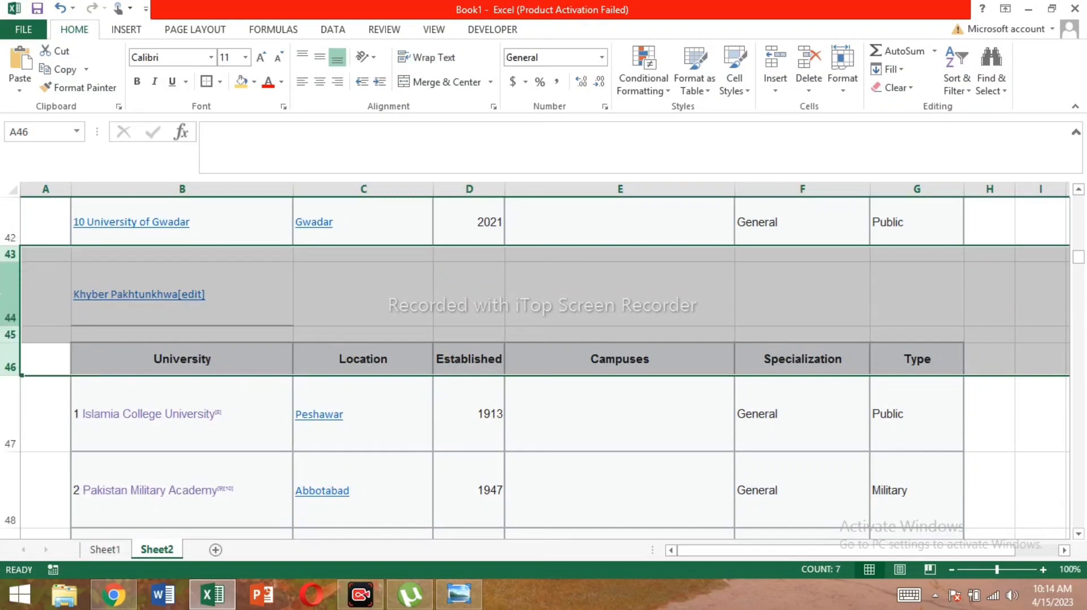
pyautogui.rightClick(2, 294)
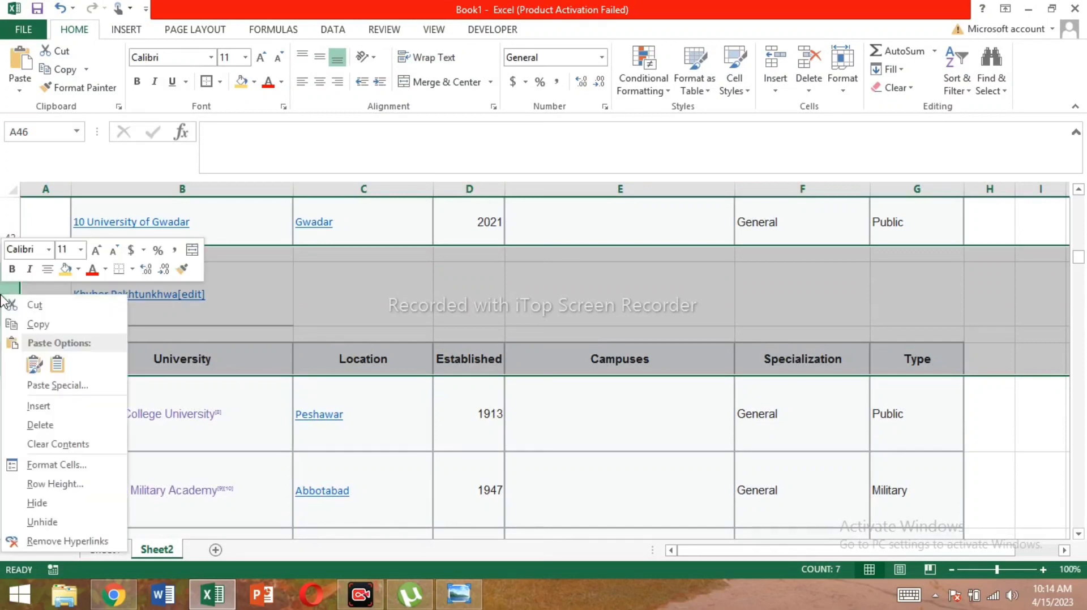
pyautogui.click(53, 425)
pyautogui.click(253, 412)
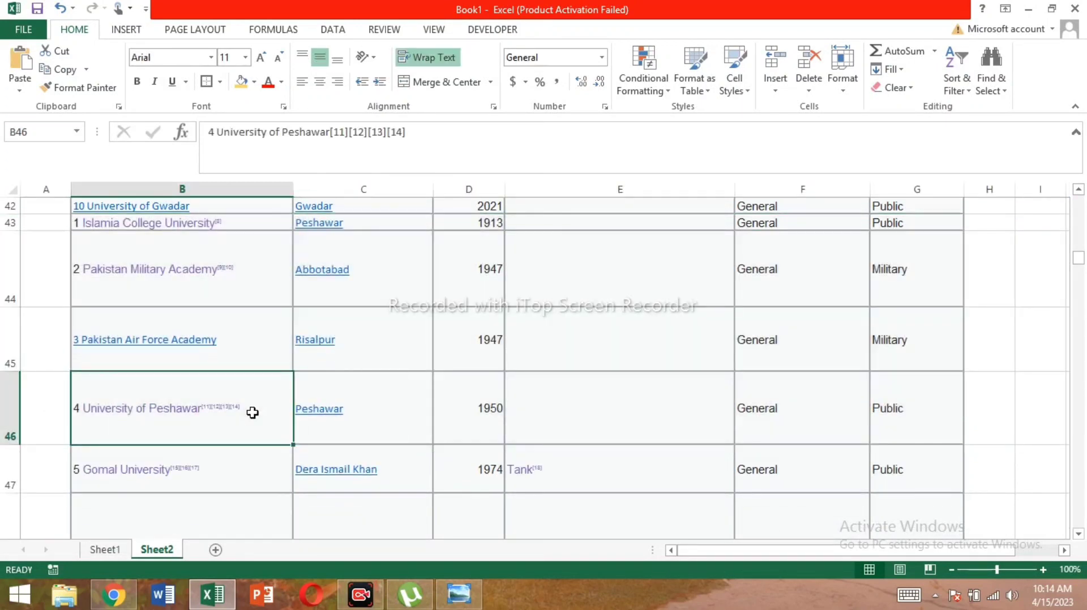
# Look through the Khyber Pakhtunkhwa rows and the first Punjab rows to find the heading rows between the two lists
pyautogui.press('Down')
pyautogui.press('Down')
pyautogui.press('Down')
pyautogui.press('Down')
pyautogui.press('Down')
pyautogui.press('Down')
pyautogui.press('Down')
pyautogui.press('Down')
pyautogui.press('Down')
pyautogui.press('Down')
pyautogui.press('Down')
pyautogui.press('Down')
pyautogui.press('Down')
pyautogui.press('Down')
pyautogui.press('Down')
pyautogui.press('Down')
pyautogui.press('Down')
pyautogui.press('Down')
pyautogui.press('Down')
pyautogui.press('Down')
pyautogui.press('Down')
pyautogui.press('Down')
pyautogui.press('Down')
pyautogui.press('Down')
pyautogui.press('Down')
pyautogui.press('Down')
pyautogui.press('Down')
pyautogui.press('Down')
pyautogui.press('Down')
pyautogui.press('Down')
pyautogui.press('Down')
pyautogui.press('Down')
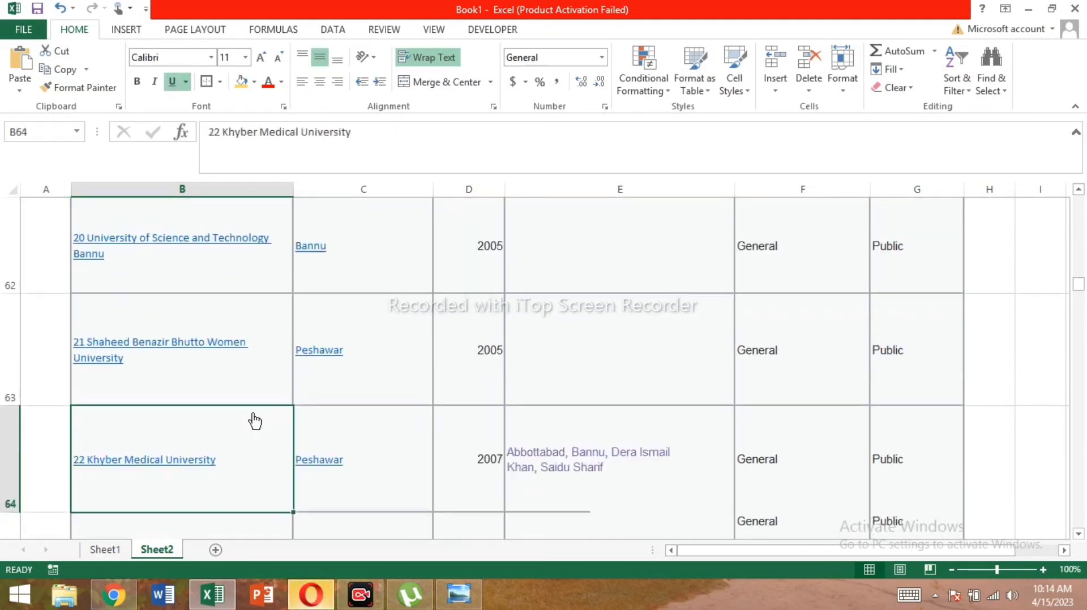
pyautogui.press('Down')
pyautogui.press('Down')
pyautogui.press('Down')
pyautogui.press('Down')
pyautogui.press('Down')
pyautogui.press('Down')
pyautogui.press('Down')
pyautogui.press('Down')
pyautogui.press('Down')
pyautogui.press('Down')
pyautogui.press('Down')
pyautogui.press('Down')
pyautogui.press('Down')
pyautogui.press('Down')
pyautogui.press('Down')
pyautogui.press('Down')
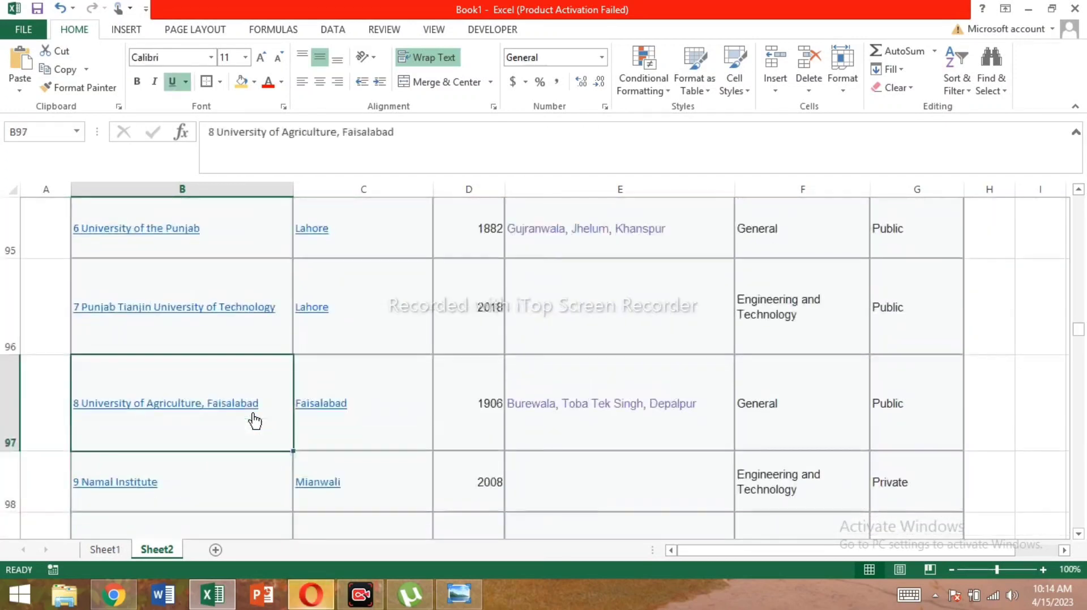
pyautogui.press('Up')
pyautogui.press('Up')
pyautogui.press('Up')
pyautogui.press('Up')
pyautogui.press('Up')
pyautogui.press('Up')
pyautogui.press('Up')
pyautogui.press('Up')
pyautogui.press('Up')
pyautogui.press('Up')
pyautogui.press('Up')
pyautogui.press('Up')
pyautogui.press('Up')
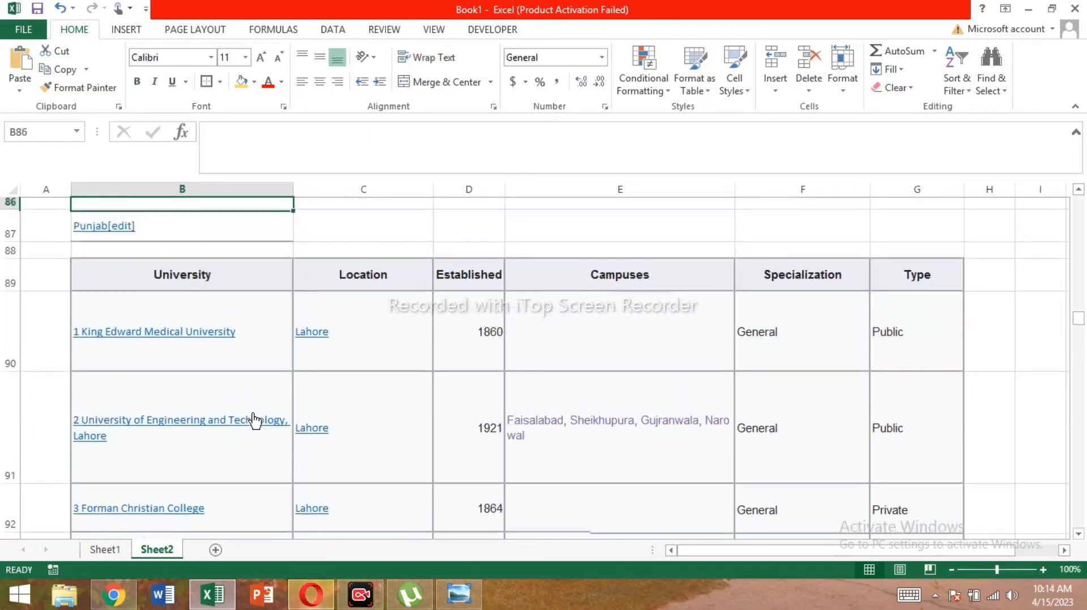
pyautogui.press('Down')
pyautogui.press('Down')
pyautogui.press('Down')
pyautogui.press('Down')
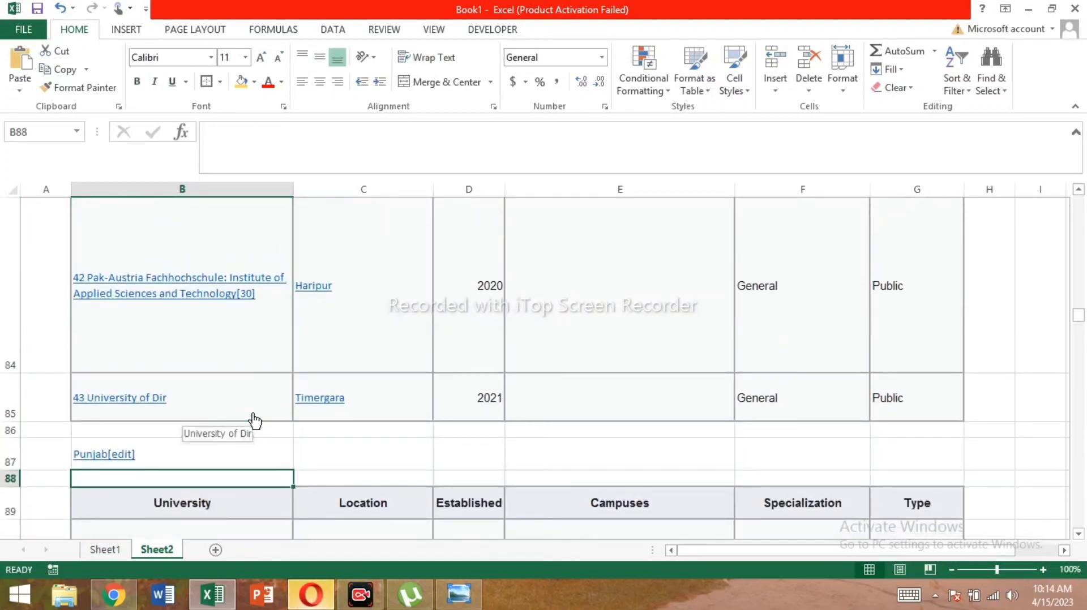
# Delete rows 86 to 89, holding the Punjab heading, blank rows and repeated column headers below the Khyber Pakhtunkhwa list
pyautogui.moveTo(9, 510); pyautogui.dragTo(1, 441)
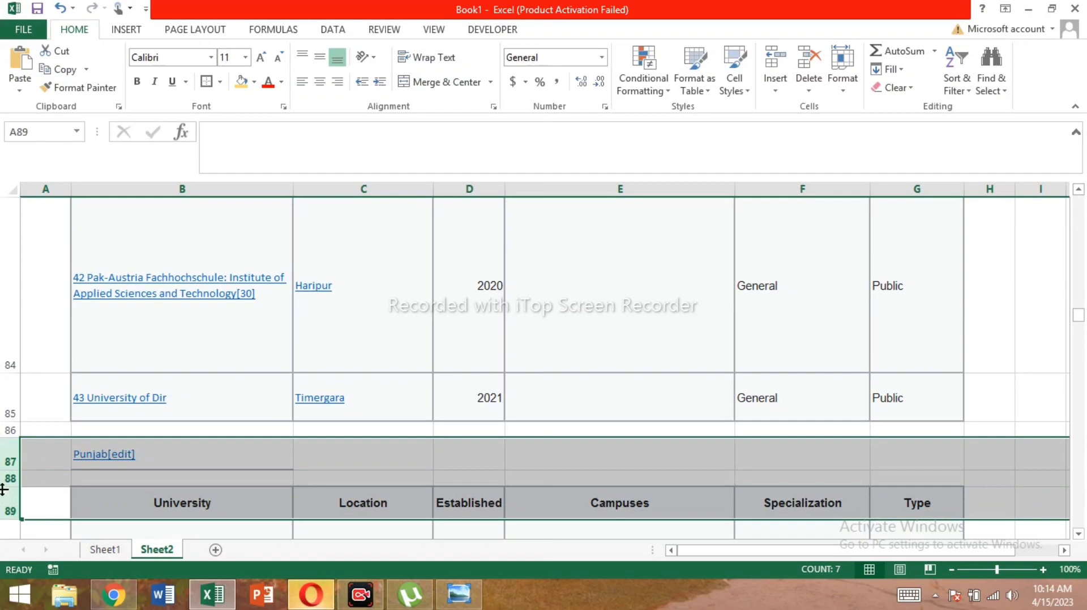
pyautogui.moveTo(2, 503); pyautogui.dragTo(3, 449)
pyautogui.keyDown('shift'); pyautogui.click(2, 436); pyautogui.keyUp('shift')
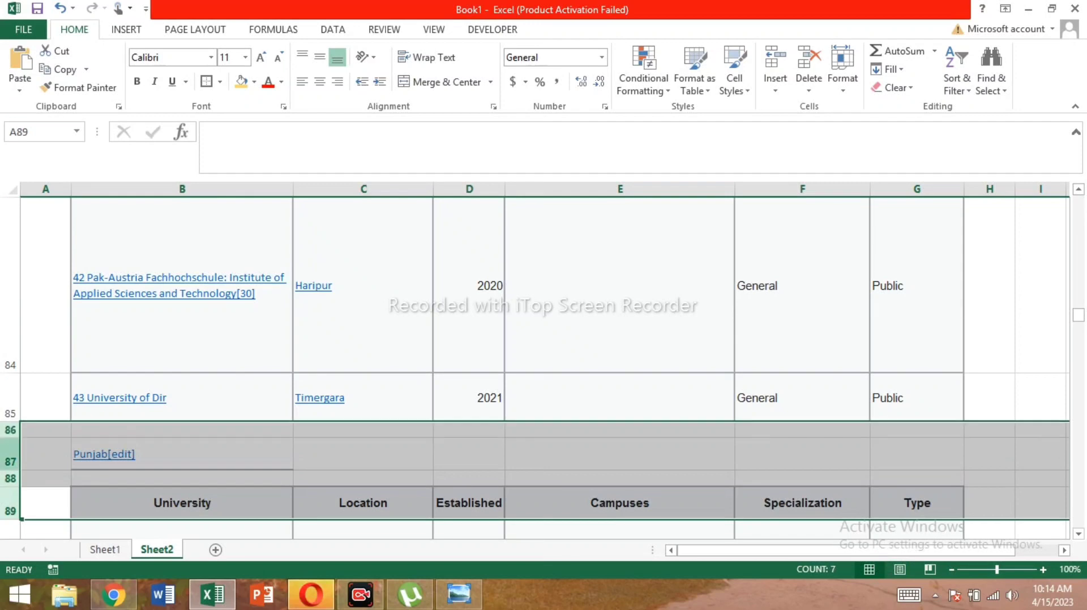
pyautogui.rightClick(11, 475)
pyautogui.click(86, 339)
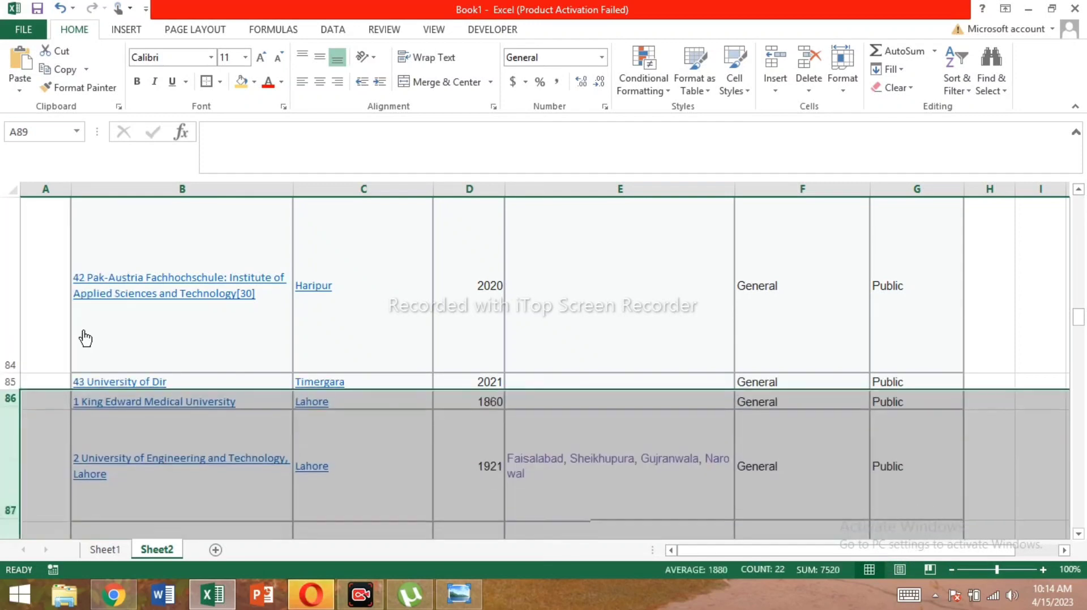
pyautogui.click(175, 419)
pyautogui.press('Down')
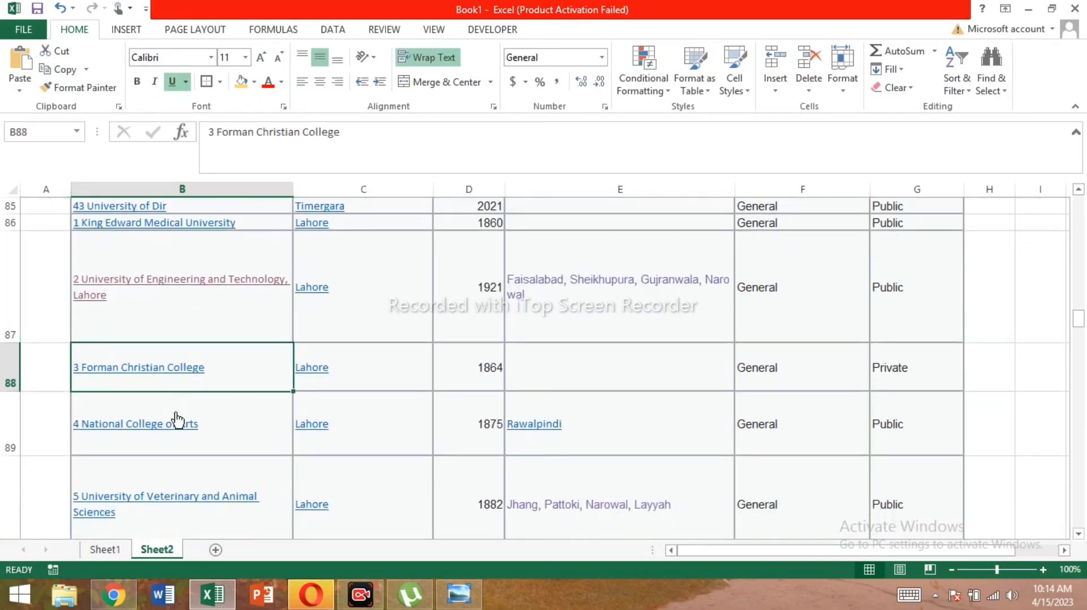
# Look through the Punjab universities and the first Sindh rows to find the heading rows between the two lists
pyautogui.press('Down')
pyautogui.press('Down')
pyautogui.press('Down')
pyautogui.press('Down')
pyautogui.press('Down')
pyautogui.press('Down')
pyautogui.press('Down')
pyautogui.press('Down')
pyautogui.press('Down')
pyautogui.press('Down')
pyautogui.press('Down')
pyautogui.press('Down')
pyautogui.press('Down')
pyautogui.press('Down')
pyautogui.press('Down')
pyautogui.press('Down')
pyautogui.press('Down')
pyautogui.press('Down')
pyautogui.press('Down')
pyautogui.press('Down')
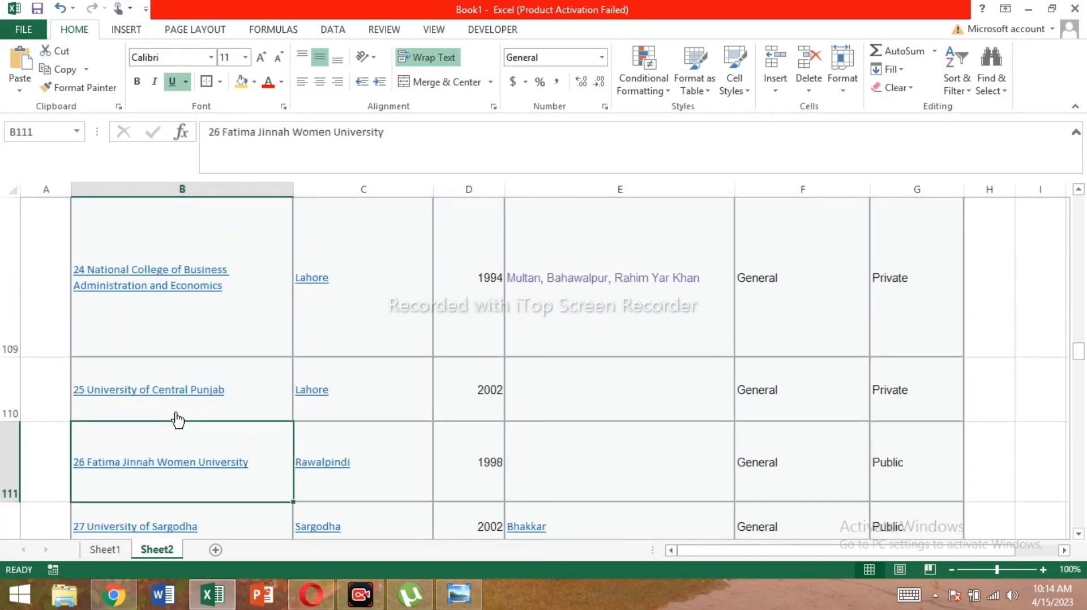
pyautogui.press('Up')
pyautogui.press('Up')
pyautogui.press('Up')
pyautogui.press('Up')
pyautogui.press('Up')
pyautogui.press('Up')
pyautogui.press('Up')
pyautogui.press('Up')
pyautogui.press('Up')
pyautogui.press('Up')
pyautogui.press('Up')
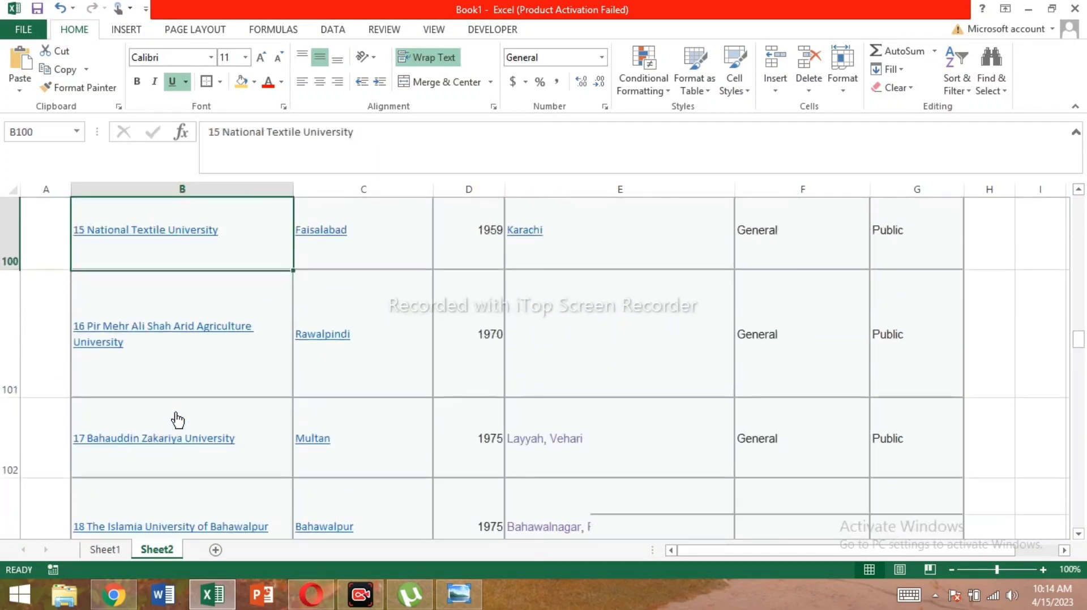
pyautogui.press('Up')
pyautogui.press('Down')
pyautogui.press('Down')
pyautogui.press('Down')
pyautogui.press('Down')
pyautogui.press('Down')
pyautogui.press('Down')
pyautogui.press('Down')
pyautogui.press('Down')
pyautogui.press('Down')
pyautogui.press('Down')
pyautogui.press('Down')
pyautogui.press('Down')
pyautogui.press('Down')
pyautogui.press('Down')
pyautogui.press('Down')
pyautogui.press('Down')
pyautogui.press('Down')
pyautogui.press('Down')
pyautogui.press('Down')
pyautogui.press('Down')
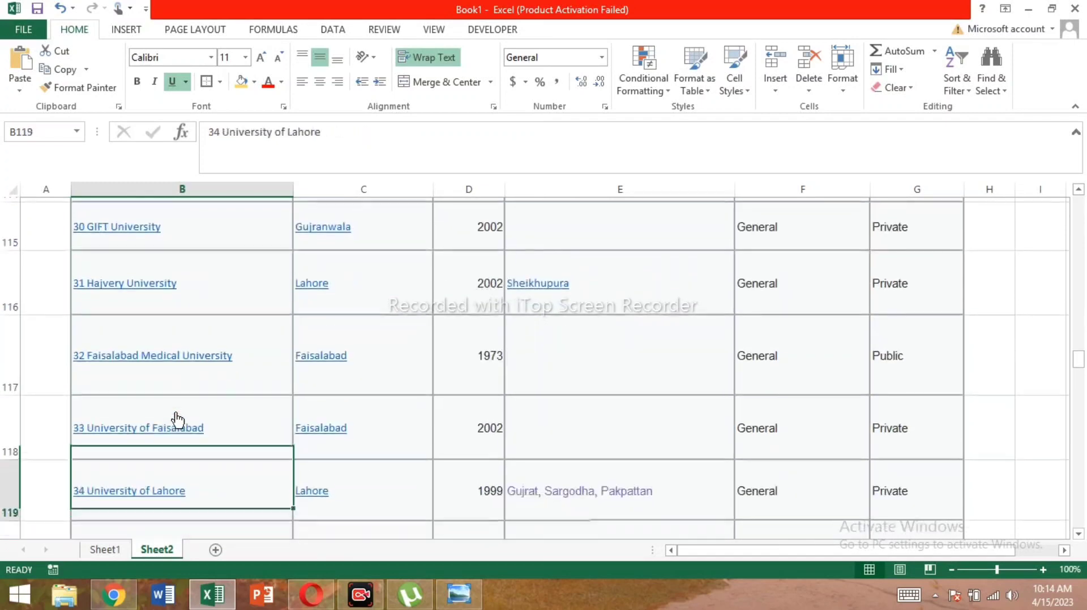
pyautogui.press('Down')
pyautogui.press('Down')
pyautogui.press('Down')
pyautogui.press('Down')
pyautogui.press('Down')
pyautogui.press('Down')
pyautogui.press('Down')
pyautogui.press('Down')
pyautogui.press('Down')
pyautogui.press('Down')
pyautogui.press('Down')
pyautogui.press('Down')
pyautogui.press('Down')
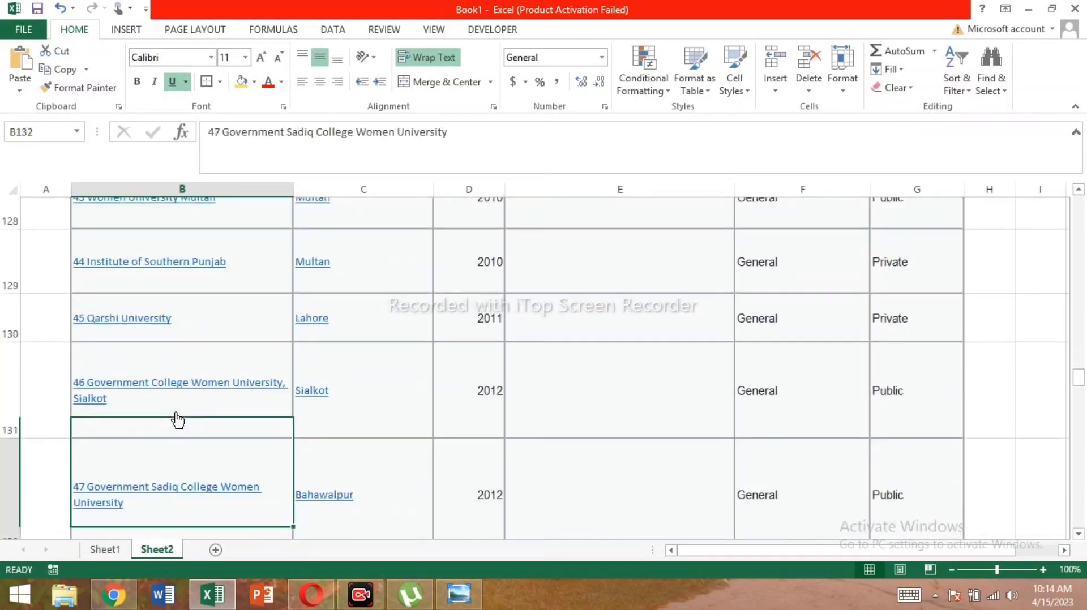
pyautogui.press('Down')
pyautogui.press('Down')
pyautogui.press('Down')
pyautogui.press('Down')
pyautogui.press('Down')
pyautogui.press('Down')
pyautogui.press('Down')
pyautogui.press('Down')
pyautogui.press('Down')
pyautogui.press('Down')
pyautogui.press('Down')
pyautogui.press('Down')
pyautogui.press('Down')
pyautogui.press('Down')
pyautogui.press('Down')
pyautogui.press('Down')
pyautogui.press('Down')
pyautogui.press('Down')
pyautogui.press('Down')
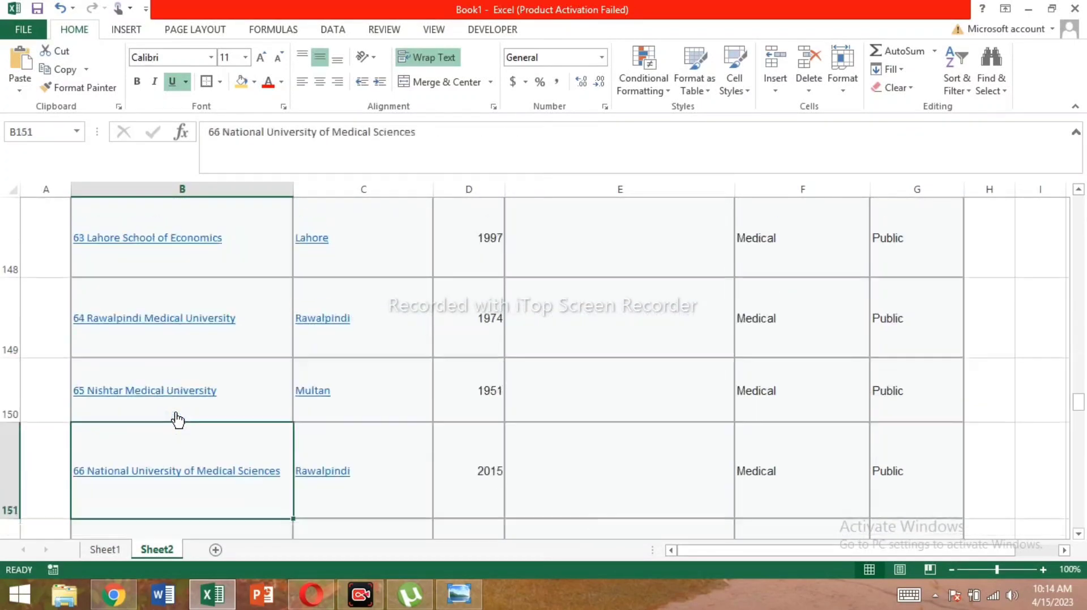
pyautogui.press('Down')
pyautogui.press('Down')
pyautogui.press('Down')
pyautogui.press('Down')
pyautogui.press('Down')
pyautogui.press('Down')
pyautogui.press('Down')
pyautogui.press('Down')
pyautogui.press('Down')
pyautogui.press('Down')
pyautogui.press('Down')
pyautogui.press('Down')
pyautogui.press('Down')
pyautogui.press('Down')
pyautogui.press('Down')
pyautogui.press('Down')
pyautogui.press('Down')
pyautogui.press('Down')
pyautogui.press('Down')
pyautogui.press('Down')
pyautogui.press('Up')
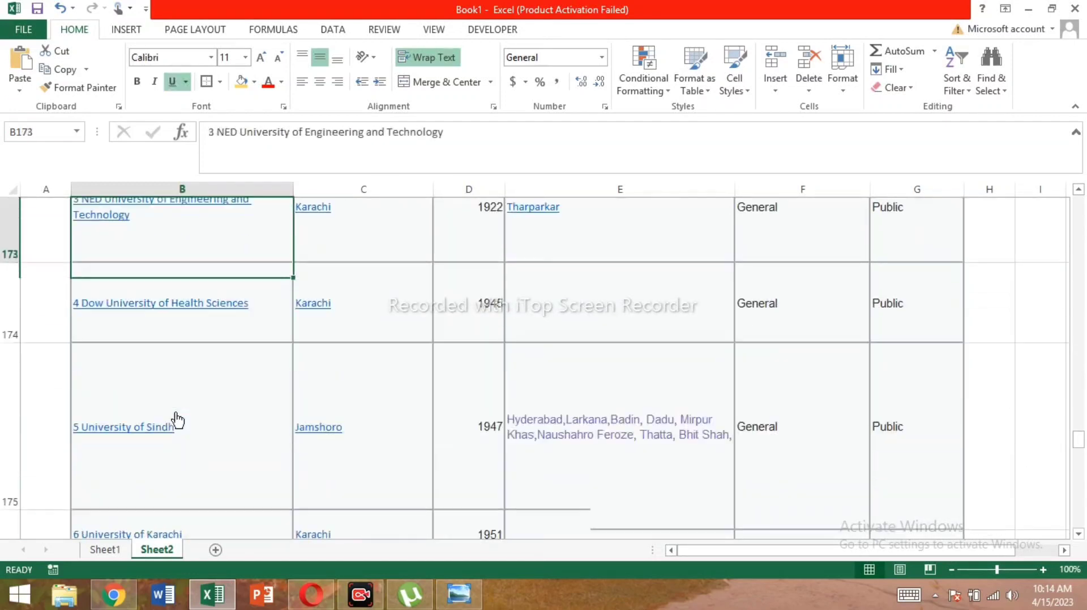
pyautogui.press('Up')
pyautogui.press('Up')
pyautogui.press('Up')
pyautogui.press('Up')
pyautogui.press('Up')
pyautogui.press('Up')
pyautogui.press('Up')
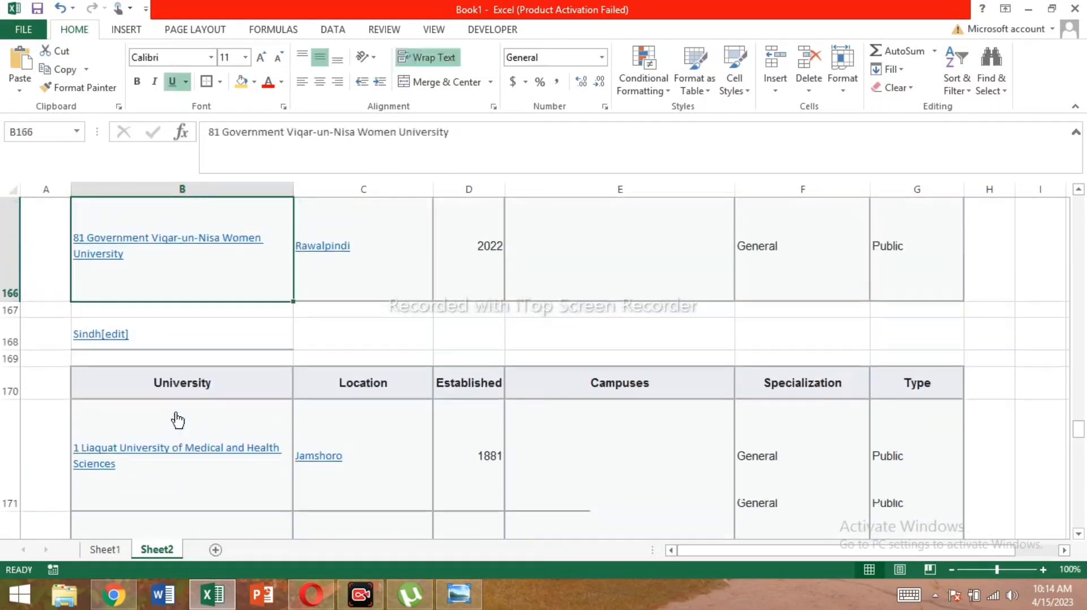
pyautogui.press('Up')
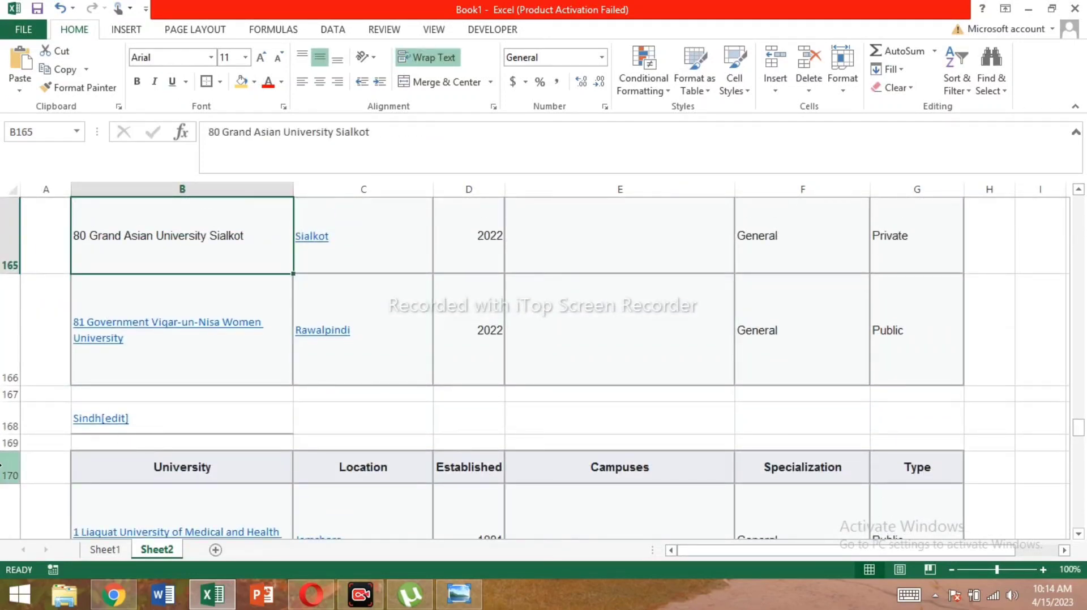
# Delete rows 167 to 170, holding the Sindh heading, blank rows and repeated column headers below the Punjab list
pyautogui.moveTo(1, 464); pyautogui.dragTo(2, 395)
pyautogui.rightClick(3, 425)
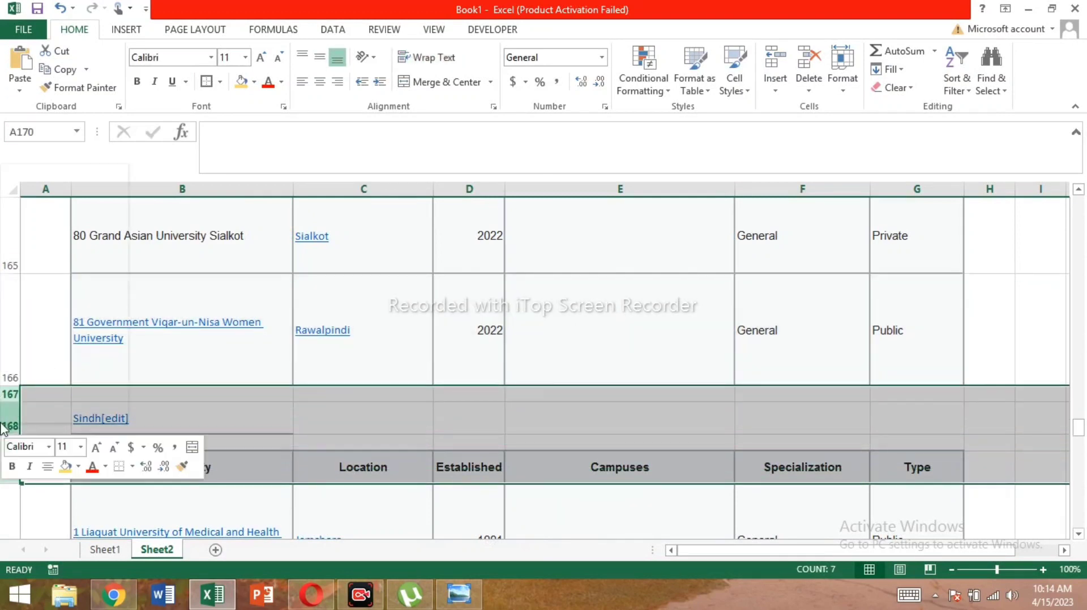
pyautogui.click(40, 295)
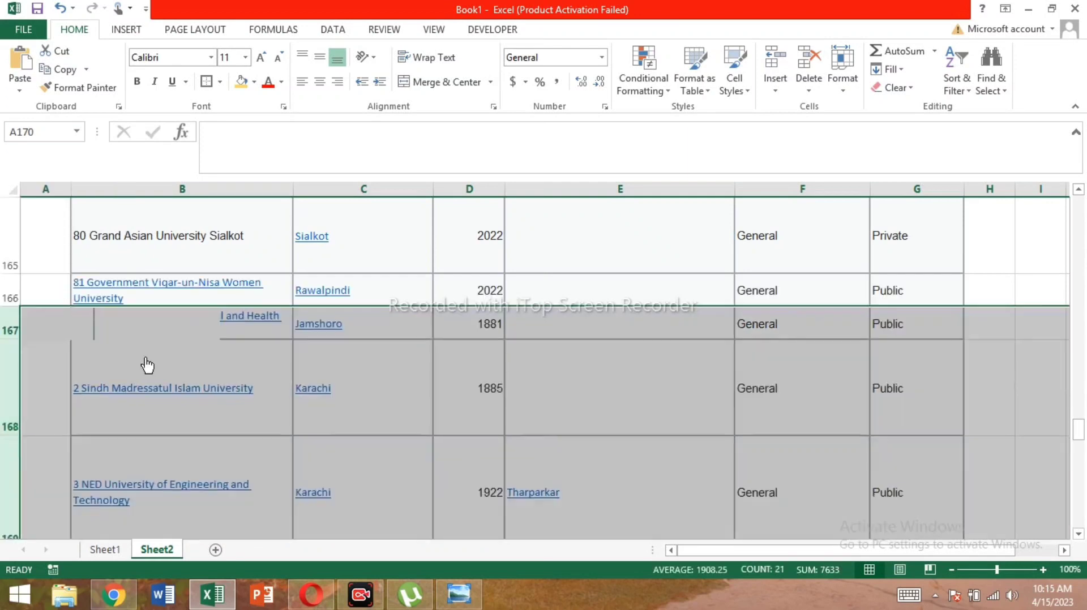
# Look through the Sindh universities down to the end of the sheet's data to check for remaining heading rows
pyautogui.click(193, 368)
pyautogui.press('Down')
pyautogui.press('Down')
pyautogui.press('Down')
pyautogui.press('Down')
pyautogui.press('Down')
pyautogui.press('Down')
pyautogui.press('Down')
pyautogui.press('Down')
pyautogui.press('Down')
pyautogui.press('Down')
pyautogui.press('Down')
pyautogui.press('Down')
pyautogui.press('Down')
pyautogui.press('Down')
pyautogui.press('Down')
pyautogui.press('Down')
pyautogui.press('Down')
pyautogui.press('Down')
pyautogui.press('Down')
pyautogui.press('Down')
pyautogui.press('Down')
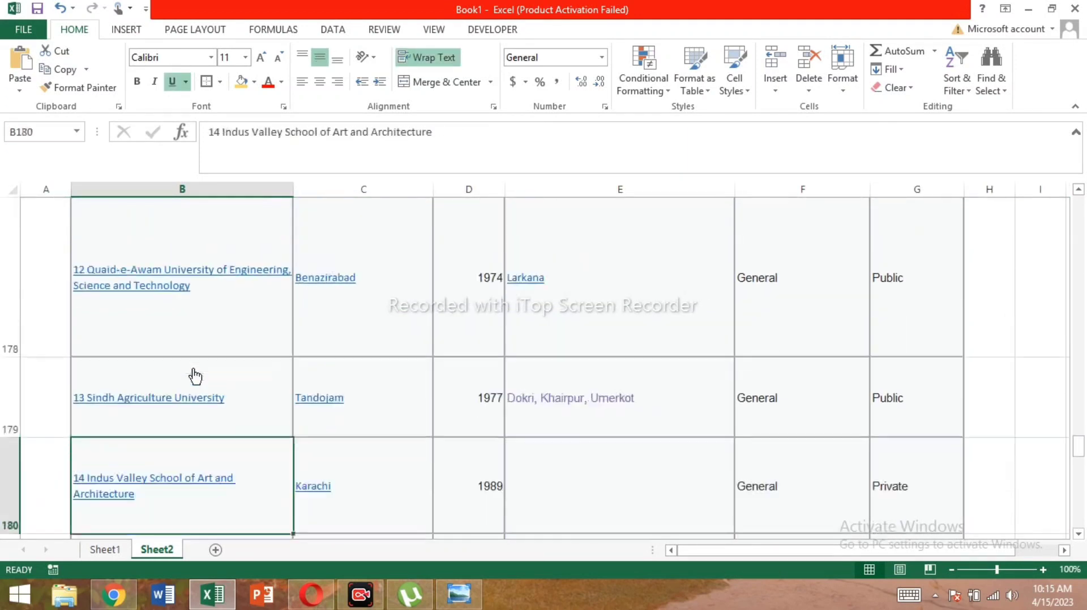
pyautogui.press('Down')
pyautogui.press('Down')
pyautogui.press('Down')
pyautogui.press('Down')
pyautogui.press('Down')
pyautogui.press('Down')
pyautogui.press('Down')
pyautogui.press('Down')
pyautogui.press('Down')
pyautogui.press('Down')
pyautogui.press('Down')
pyautogui.press('Down')
pyautogui.press('Down')
pyautogui.press('Down')
pyautogui.press('Down')
pyautogui.press('Down')
pyautogui.press('Down')
pyautogui.press('Down')
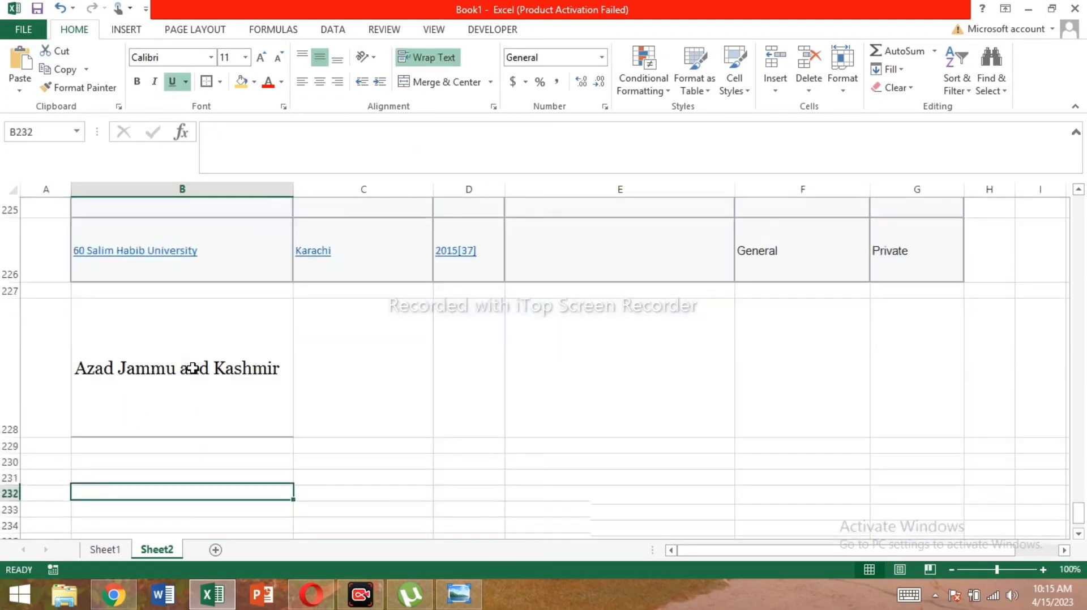
# Look back through the last Sindh universities and down to the Azad Jammu and Kashmir heading below them
pyautogui.press('Up')
pyautogui.press('Up')
pyautogui.press('Up')
pyautogui.press('Up')
pyautogui.press('Up')
pyautogui.press('Up')
pyautogui.press('Up')
pyautogui.press('Up')
pyautogui.press('Up')
pyautogui.press('Up')
pyautogui.press('Up')
pyautogui.press('Up')
pyautogui.press('Up')
pyautogui.press('Up')
pyautogui.press('Up')
pyautogui.press('Up')
pyautogui.press('Up')
pyautogui.press('Up')
pyautogui.press('Up')
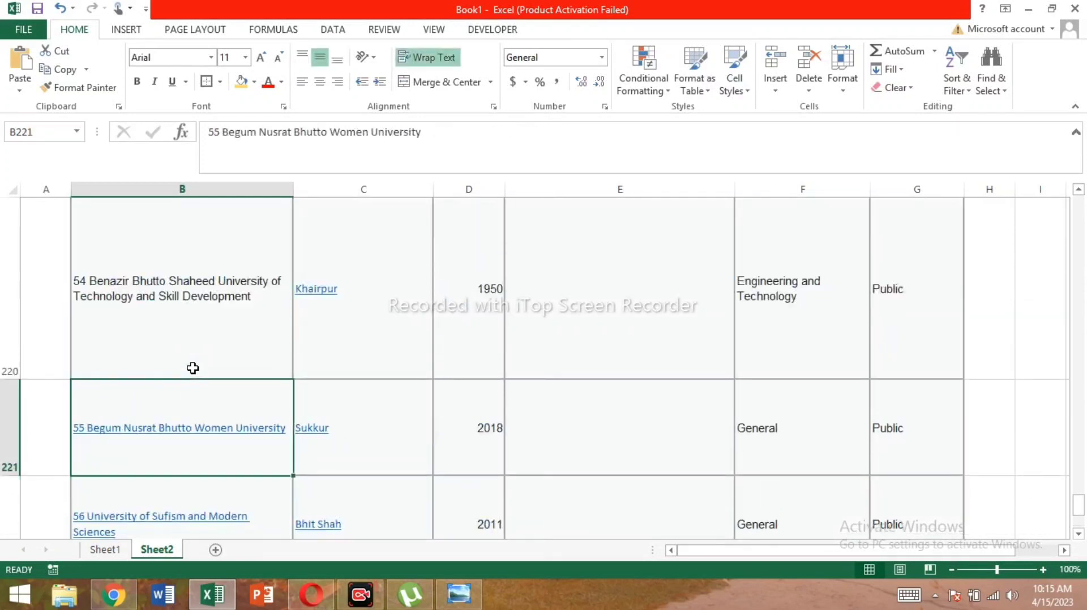
pyautogui.press('Down')
pyautogui.press('Down')
pyautogui.press('Down')
pyautogui.press('Down')
pyautogui.press('Down')
pyautogui.press('Down')
pyautogui.press('Down')
pyautogui.press('Down')
pyautogui.press('Down')
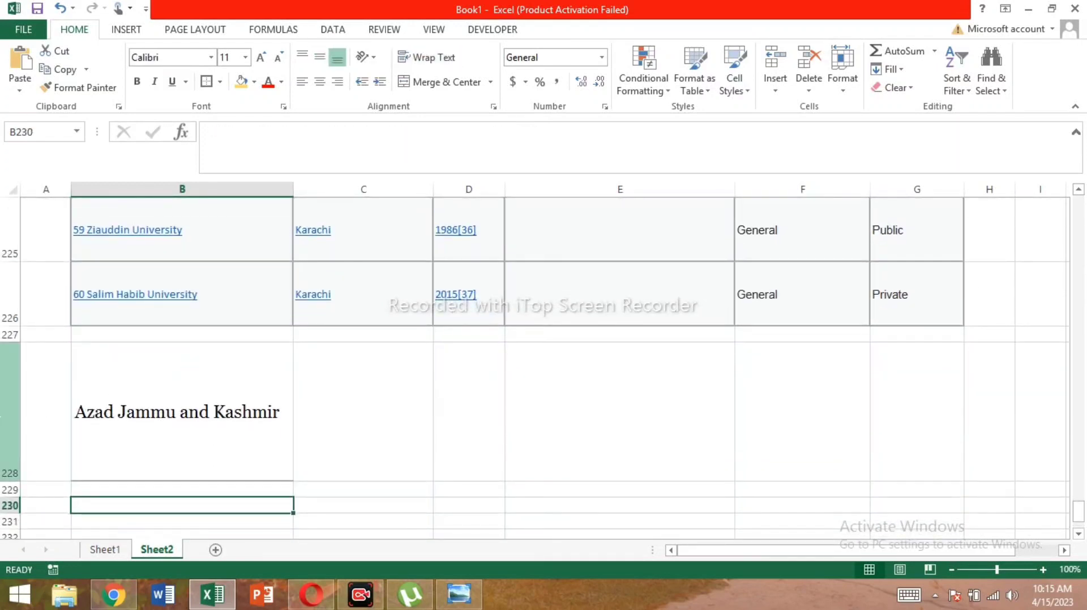
# Delete row 228, which holds the Azad Jammu and Kashmir heading below the Sindh list
pyautogui.rightClick(8, 422)
pyautogui.click(63, 310)
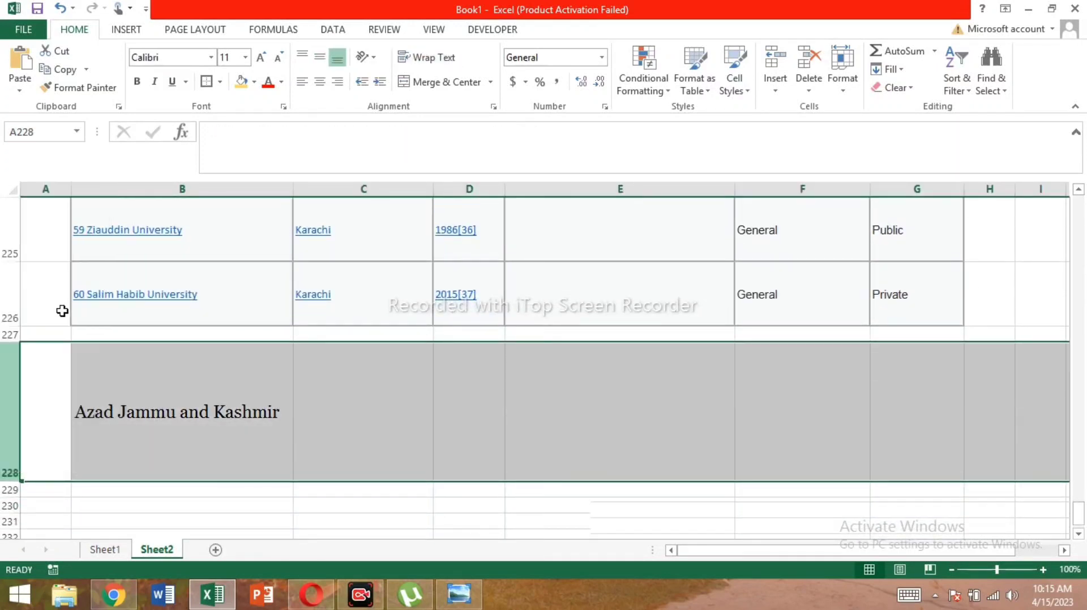
pyautogui.click(264, 313)
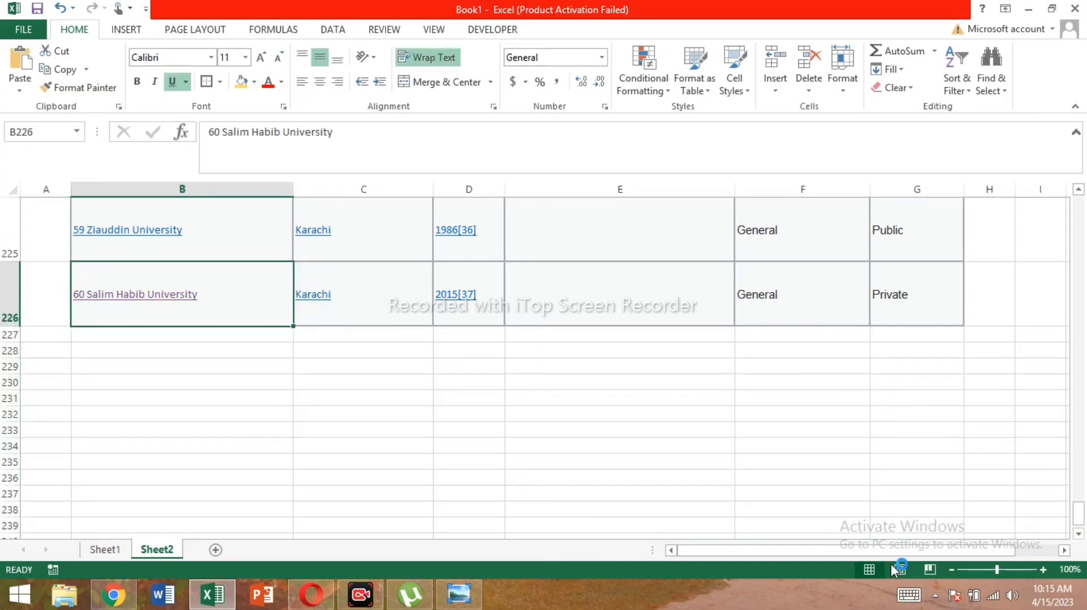
pyautogui.click(857, 398)
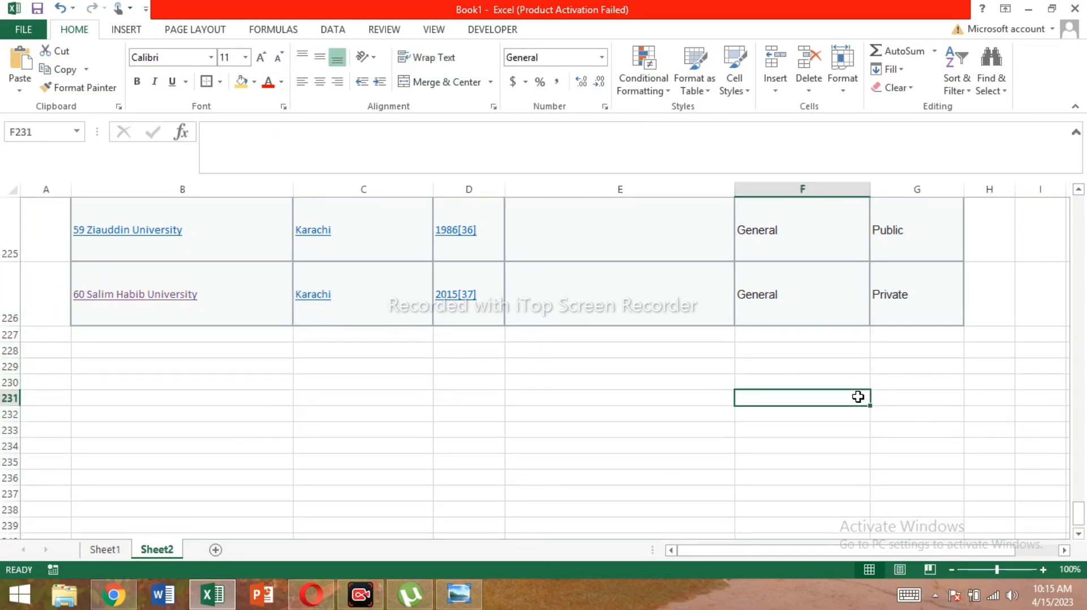
# Look back over the merged list from the last Sindh rows up to the beginning of the sheet
pyautogui.press('Up')
pyautogui.press('Up')
pyautogui.press('Up')
pyautogui.press('Up')
pyautogui.press('Up')
pyautogui.press('Up')
pyautogui.press('Up')
pyautogui.press('Up')
pyautogui.press('Up')
pyautogui.press('Up')
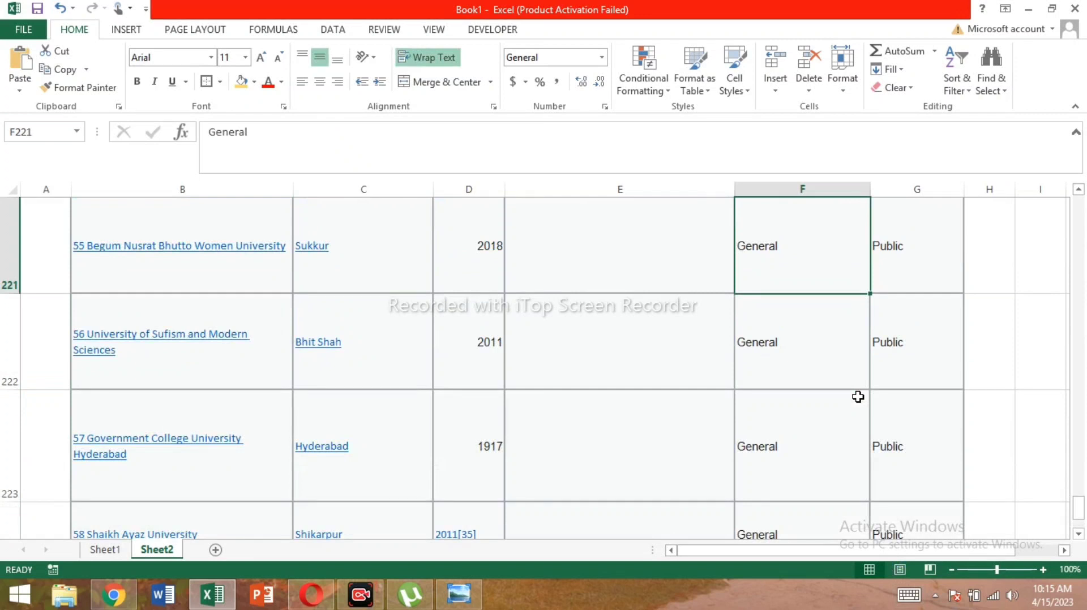
pyautogui.hotkey('ctrl', 'shift', 'Up')
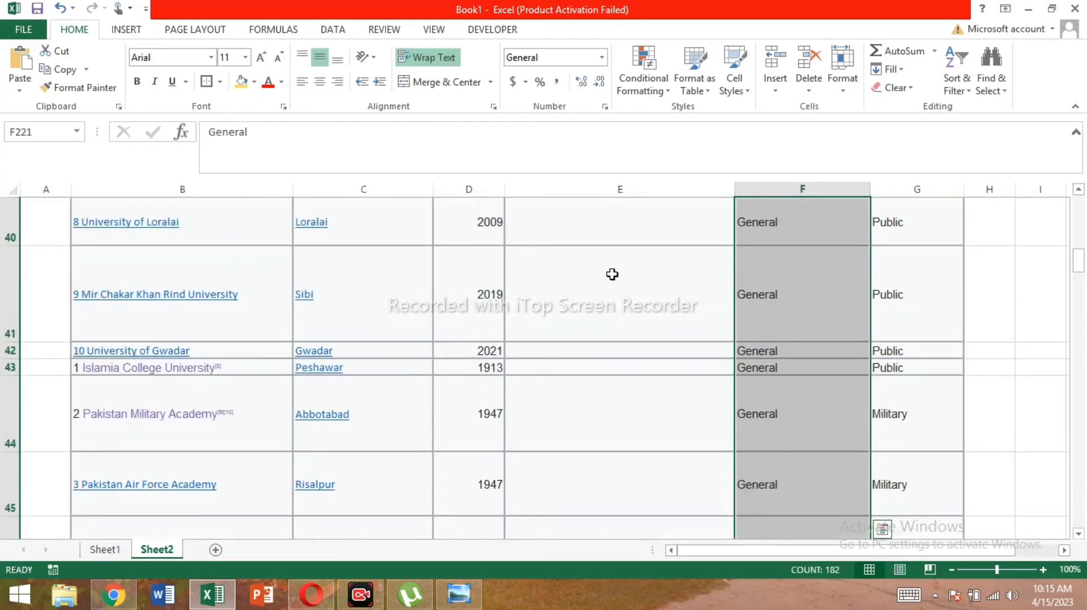
pyautogui.click(612, 274)
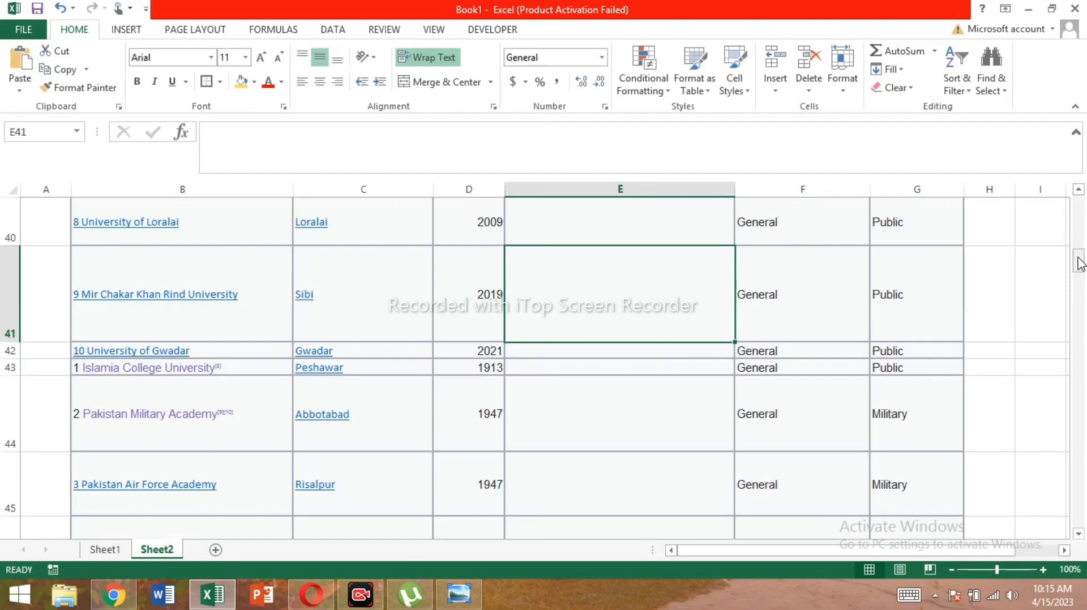
pyautogui.moveTo(1079, 263); pyautogui.dragTo(1084, 228)
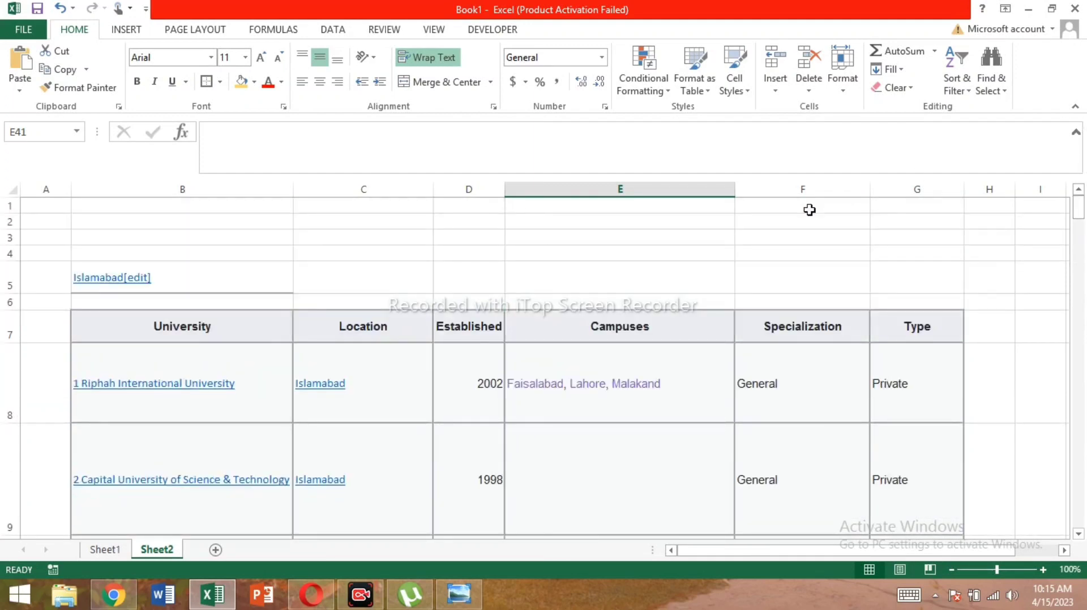
# Delete row 5, which holds the Islamabad heading above the table's column headers
pyautogui.click(530, 297)
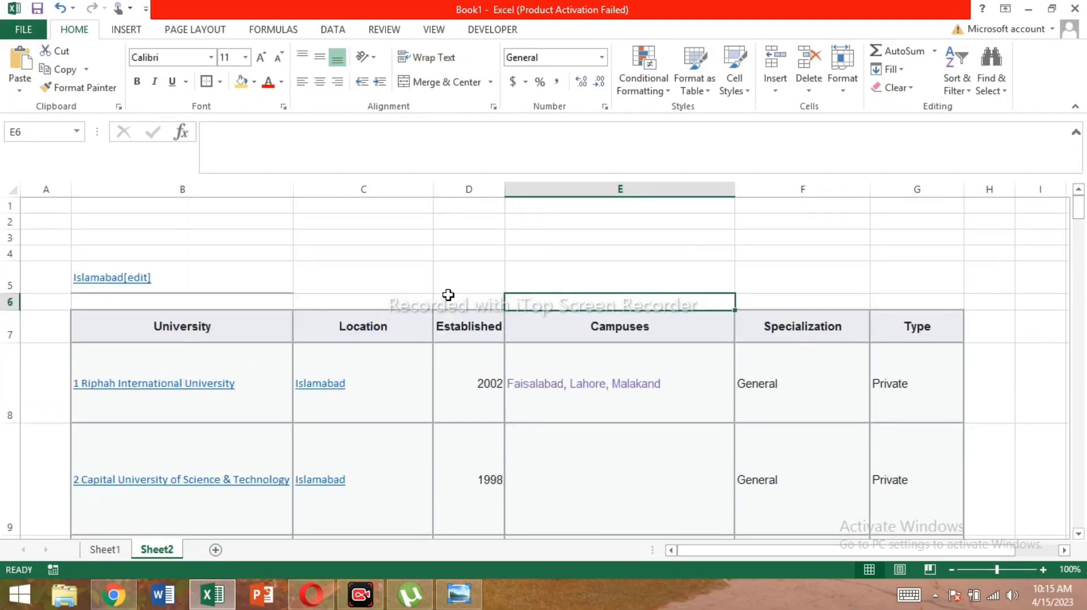
pyautogui.click(4, 279)
pyautogui.rightClick(3, 277)
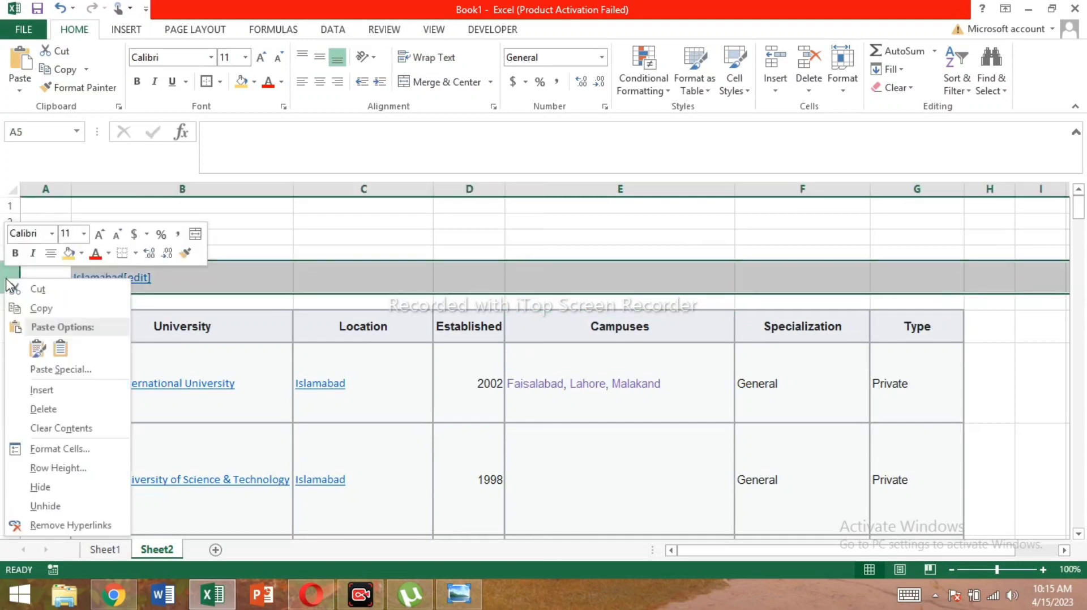
pyautogui.click(42, 410)
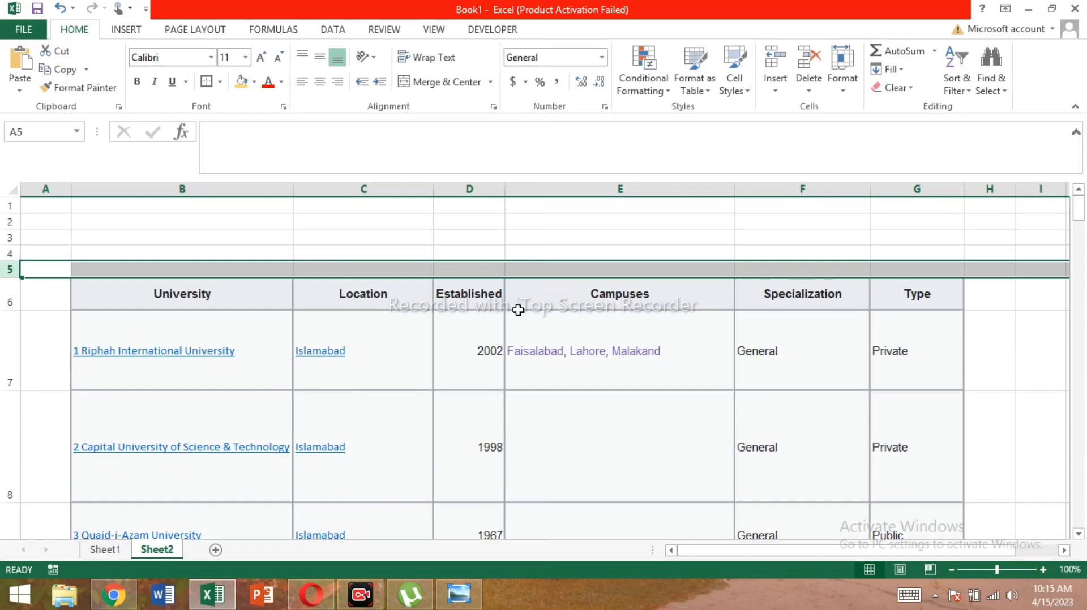
# Delete columns E to G, holding Campuses, Specialization and Type
pyautogui.click(618, 188)
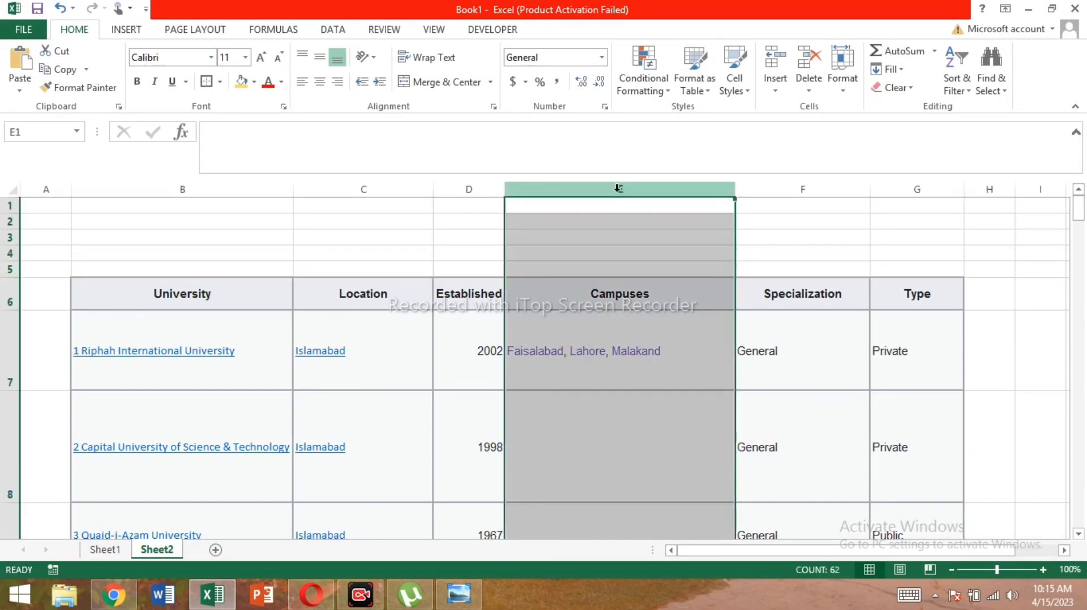
pyautogui.moveTo(620, 189); pyautogui.dragTo(891, 187)
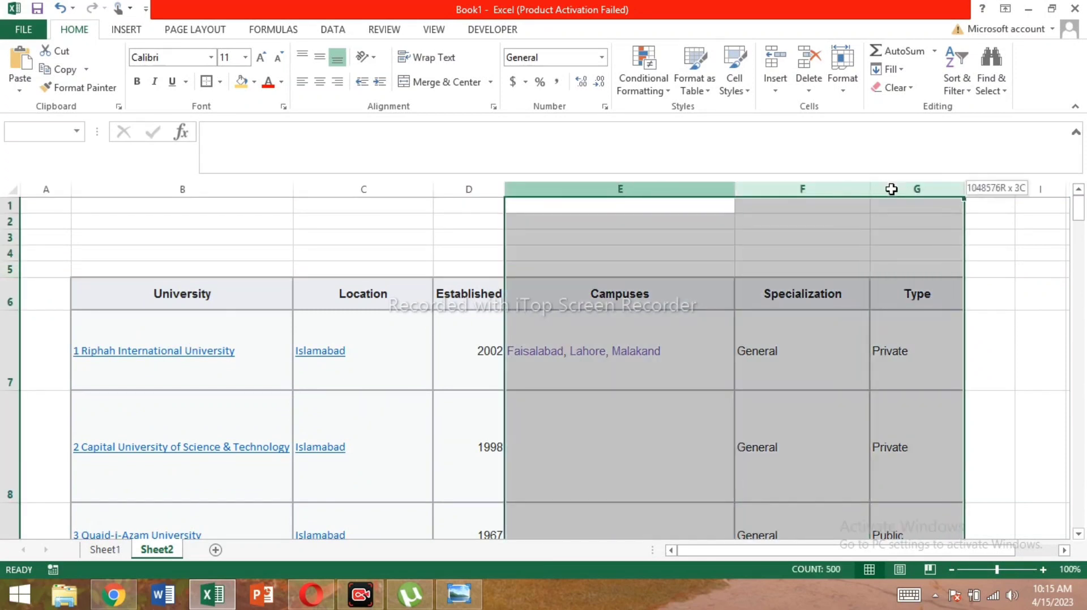
pyautogui.rightClick(684, 191)
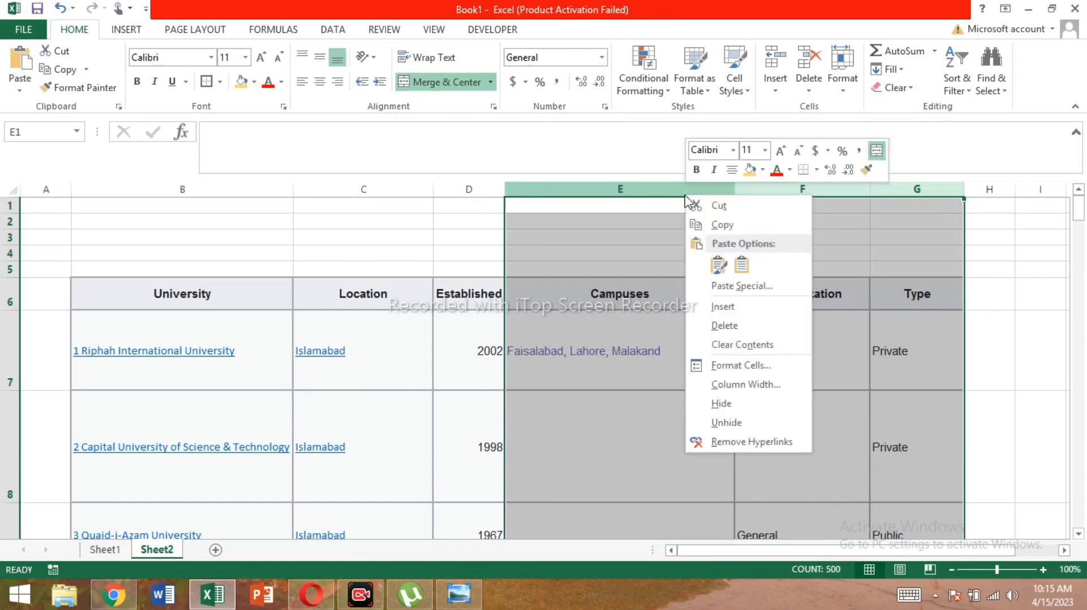
pyautogui.click(734, 327)
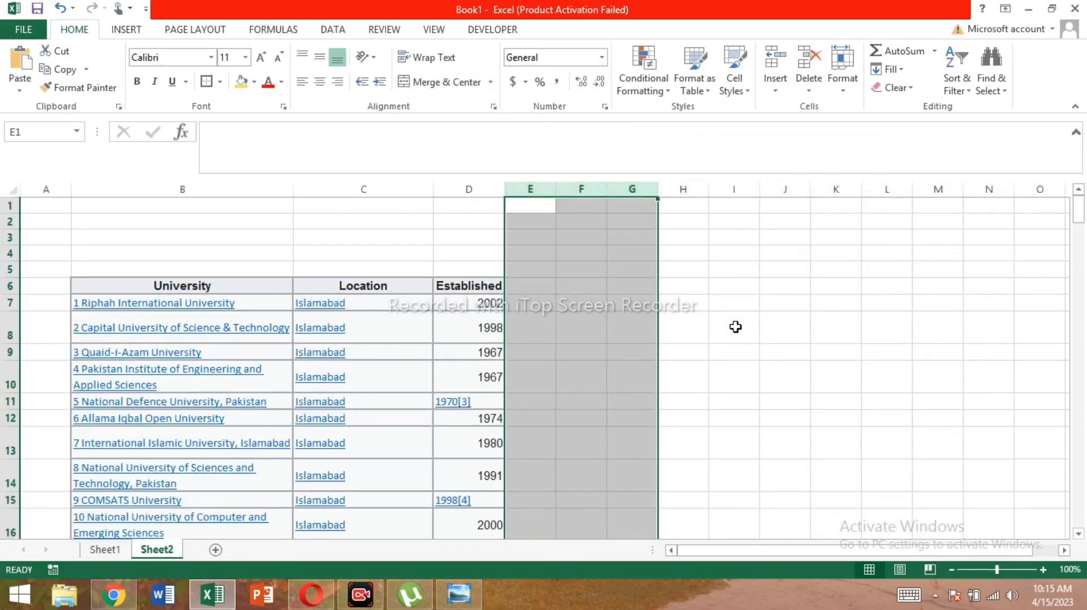
pyautogui.click(734, 327)
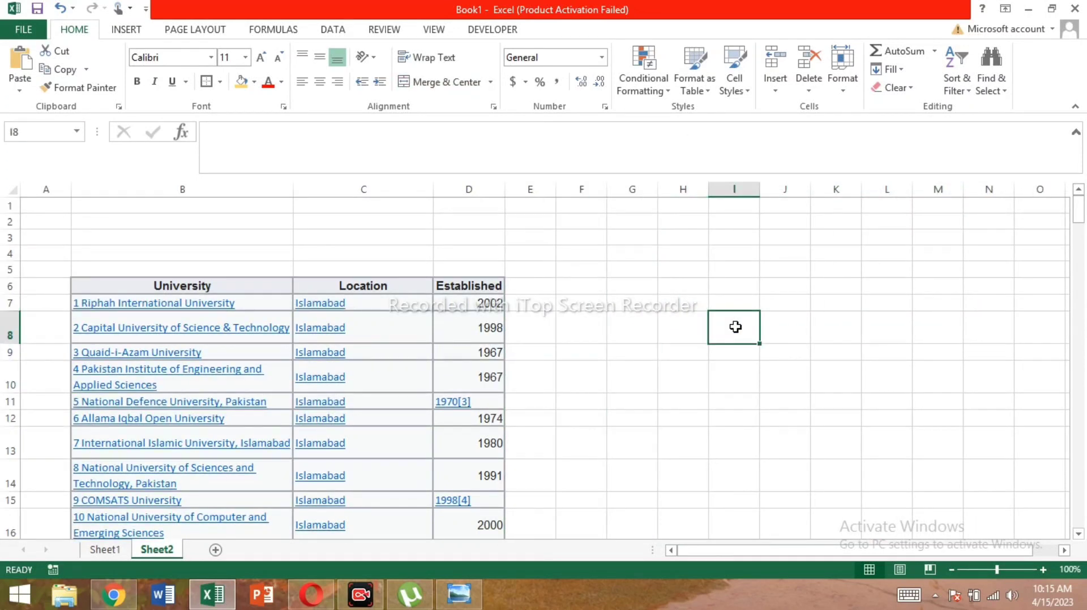
# Apply one uniform single-line row height to all university rows, from B7 to D225
pyautogui.click(94, 286)
pyautogui.press('Down')
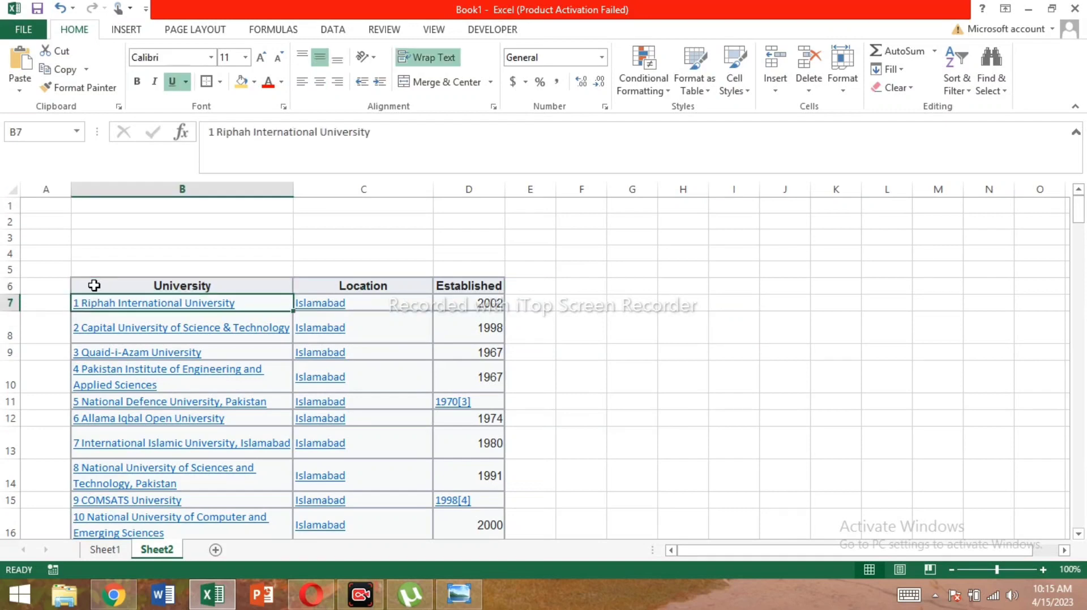
pyautogui.hotkey('shift', 'Right')
pyautogui.hotkey('shift', 'Right')
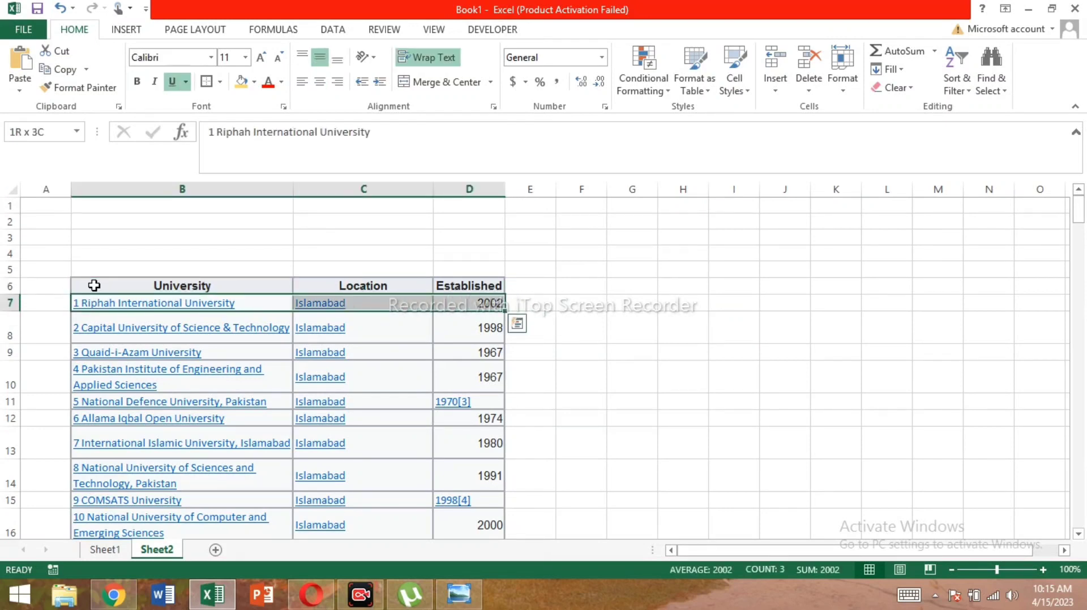
pyautogui.hotkey('shift', 'Down')
pyautogui.hotkey('shift', 'Down')
pyautogui.hotkey('shift', 'Down')
pyautogui.hotkey('shift', 'Down')
pyautogui.hotkey('shift', 'Down')
pyautogui.hotkey('shift', 'Down')
pyautogui.hotkey('shift', 'Down')
pyautogui.hotkey('shift', 'Down')
pyautogui.hotkey('shift', 'Down')
pyautogui.hotkey('shift', 'Down')
pyautogui.hotkey('shift', 'Down')
pyautogui.hotkey('shift', 'Down')
pyautogui.hotkey('shift', 'Down')
pyautogui.hotkey('shift', 'Down')
pyautogui.hotkey('shift', 'Down')
pyautogui.hotkey('shift', 'Down')
pyautogui.hotkey('shift', 'Down')
pyautogui.hotkey('shift', 'Down')
pyautogui.hotkey('shift', 'Down')
pyautogui.hotkey('shift', 'Down')
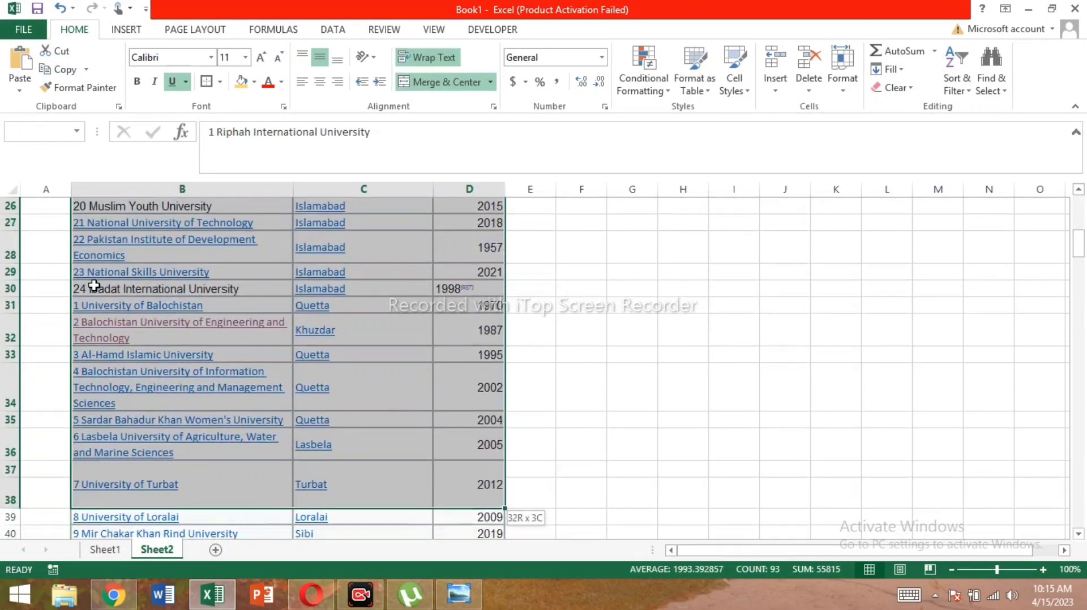
pyautogui.hotkey('shift', 'Down')
pyautogui.hotkey('shift', 'Down')
pyautogui.hotkey('shift', 'Up')
pyautogui.hotkey('shift', 'Up')
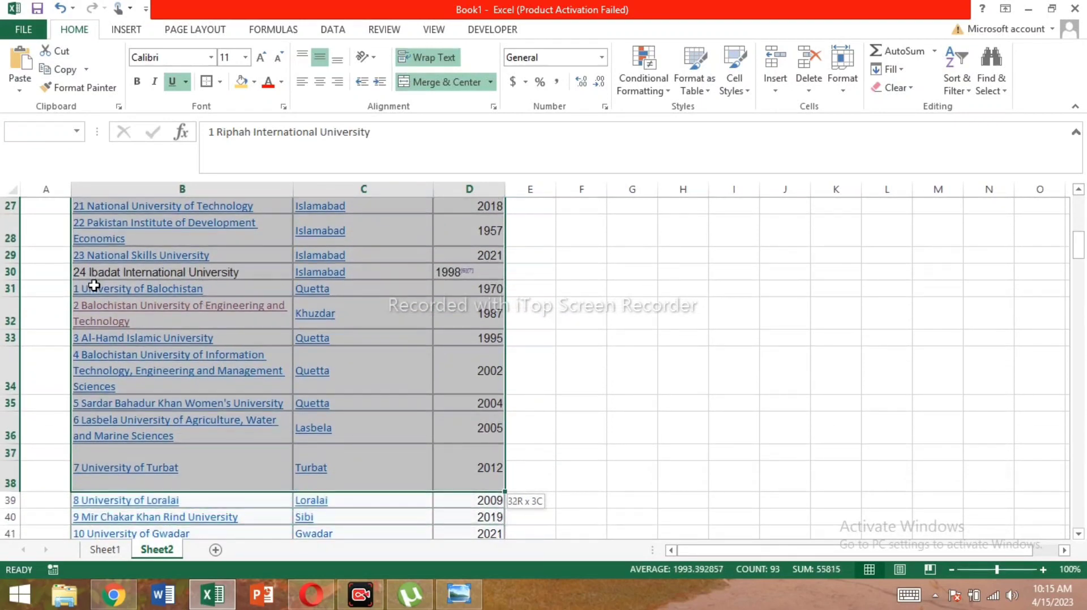
pyautogui.hotkey('shift', 'Down')
pyautogui.hotkey('ctrl', 'shift', 'Down')
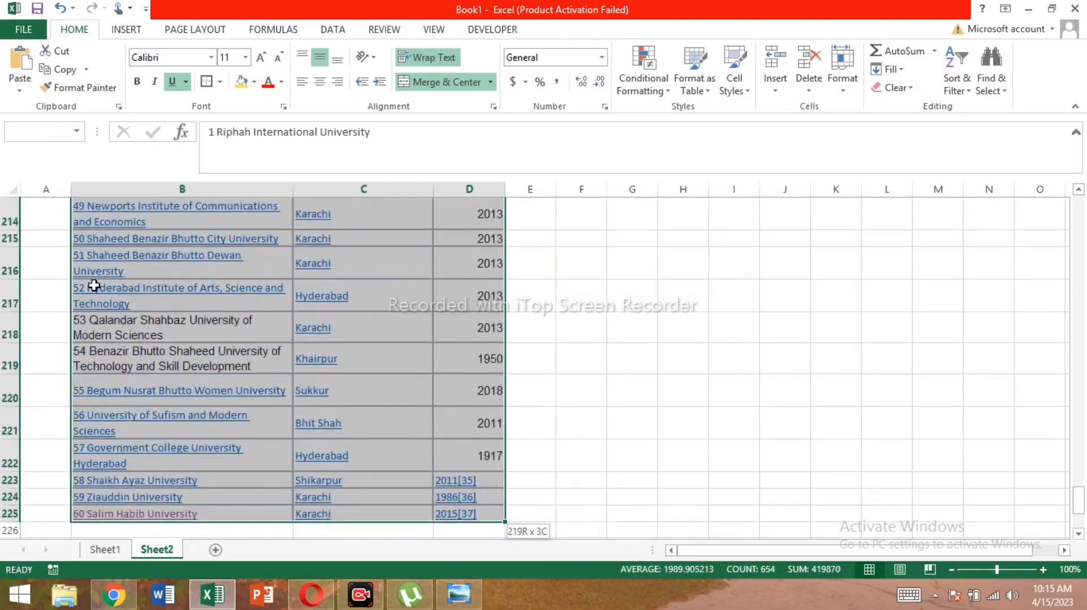
pyautogui.scroll(-1, 94, 285)
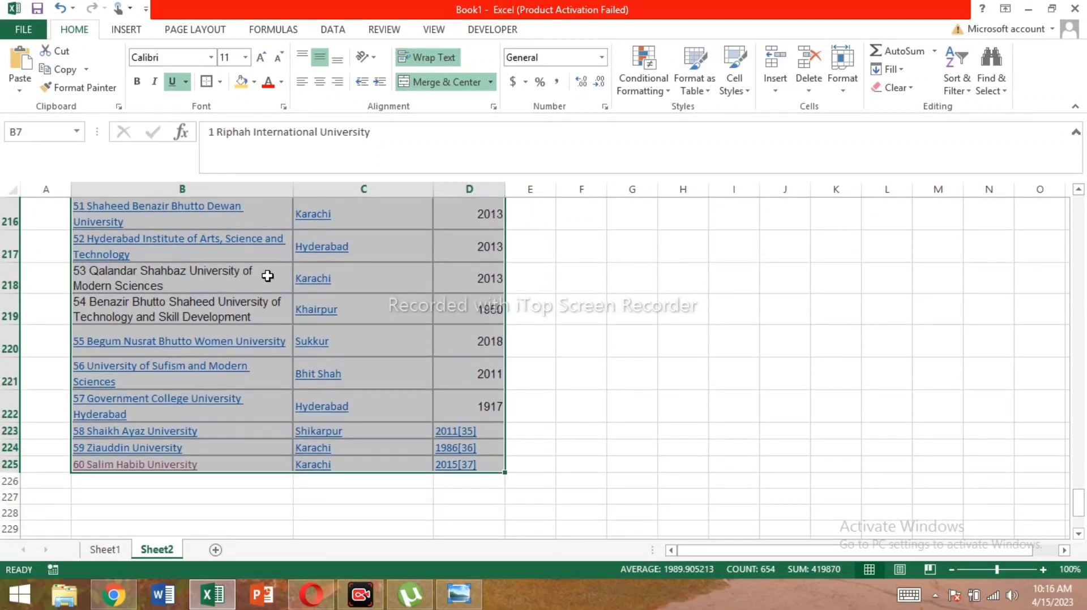
pyautogui.click(844, 81)
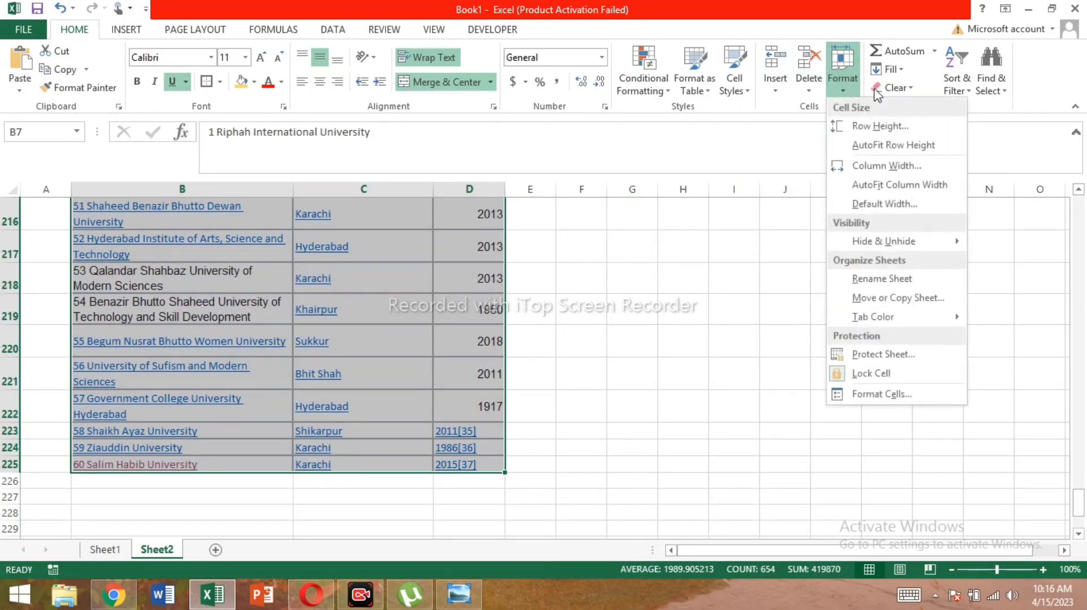
pyautogui.click(883, 126)
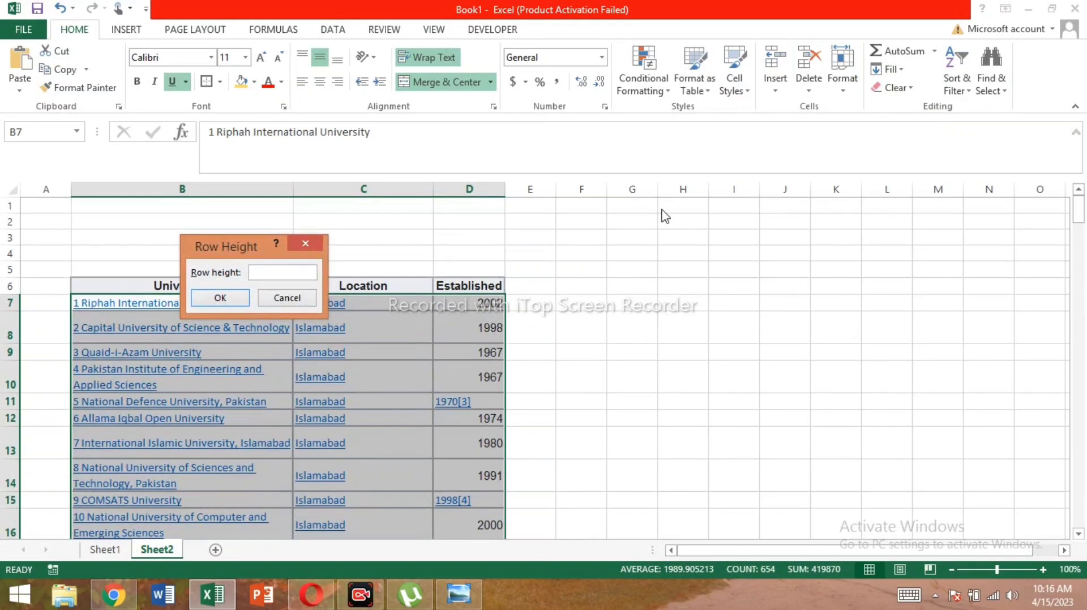
pyautogui.press('Return')
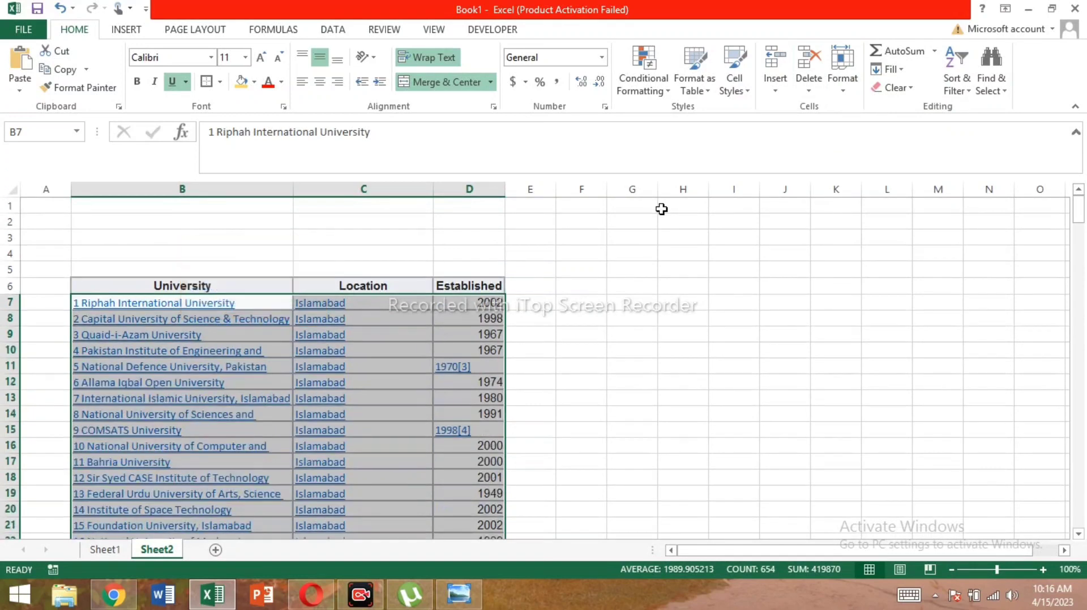
pyautogui.click(666, 285)
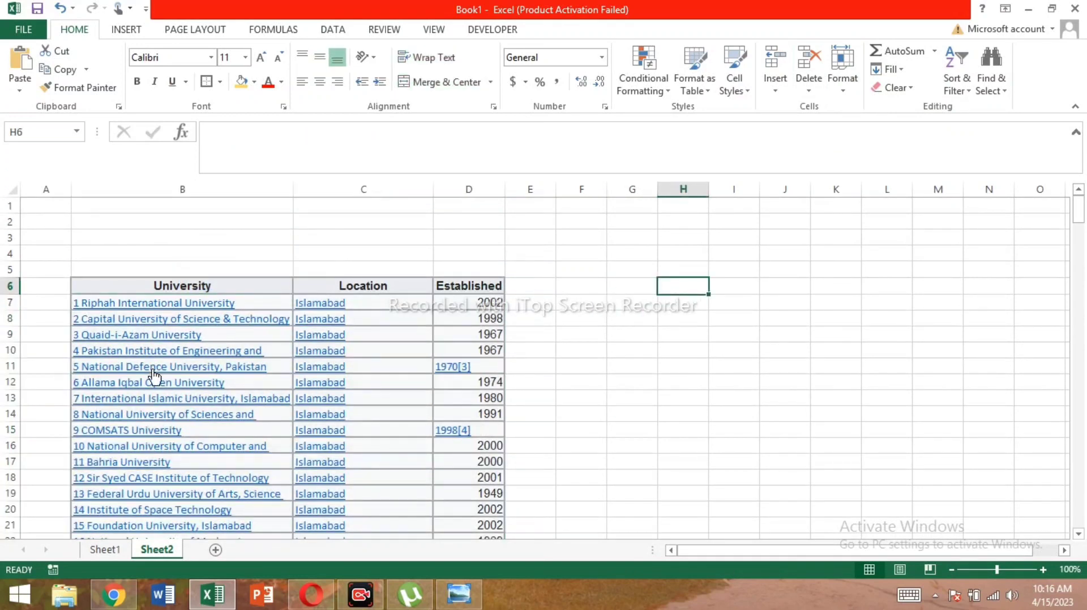
# Widen the University column until the full names fit on one line, and autofit the Location column to its contents
pyautogui.moveTo(292, 192); pyautogui.dragTo(524, 174)
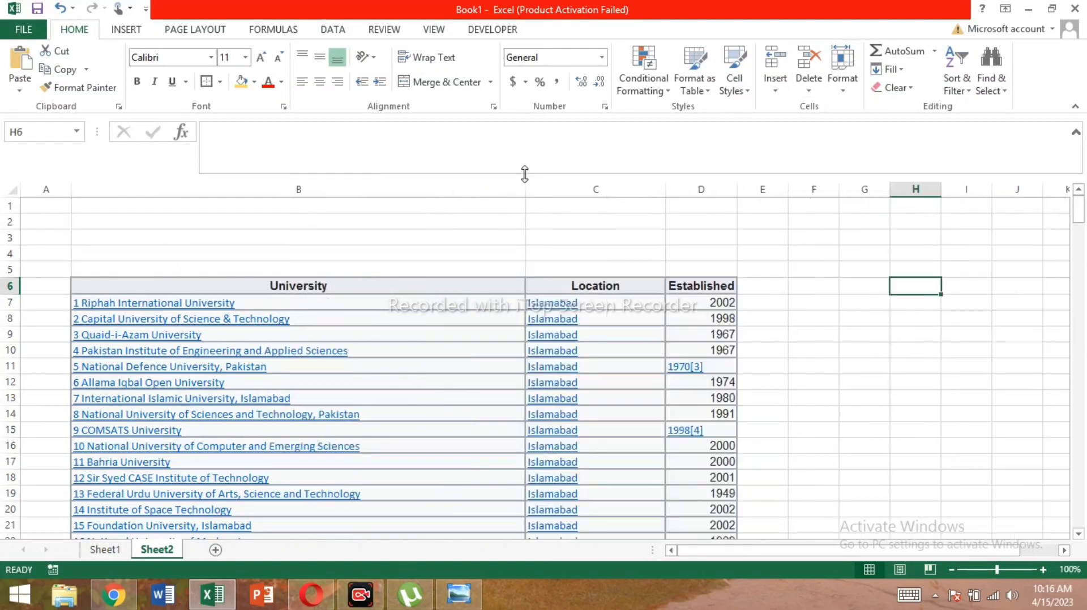
pyautogui.moveTo(665, 188); pyautogui.dragTo(663, 190)
pyautogui.doubleClick(665, 190)
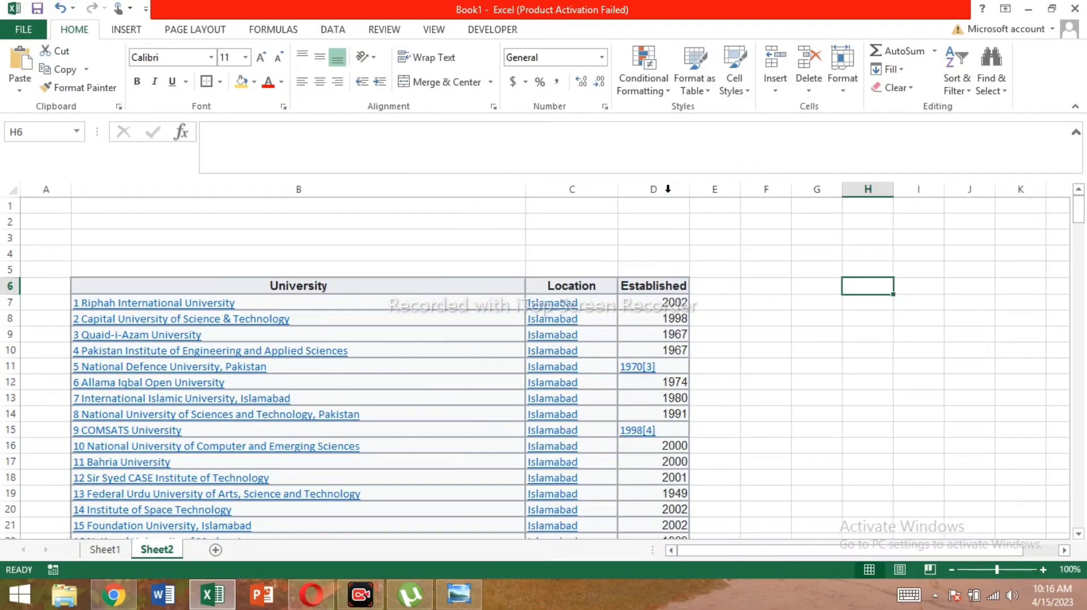
pyautogui.moveTo(691, 190); pyautogui.dragTo(690, 192)
pyautogui.click(720, 337)
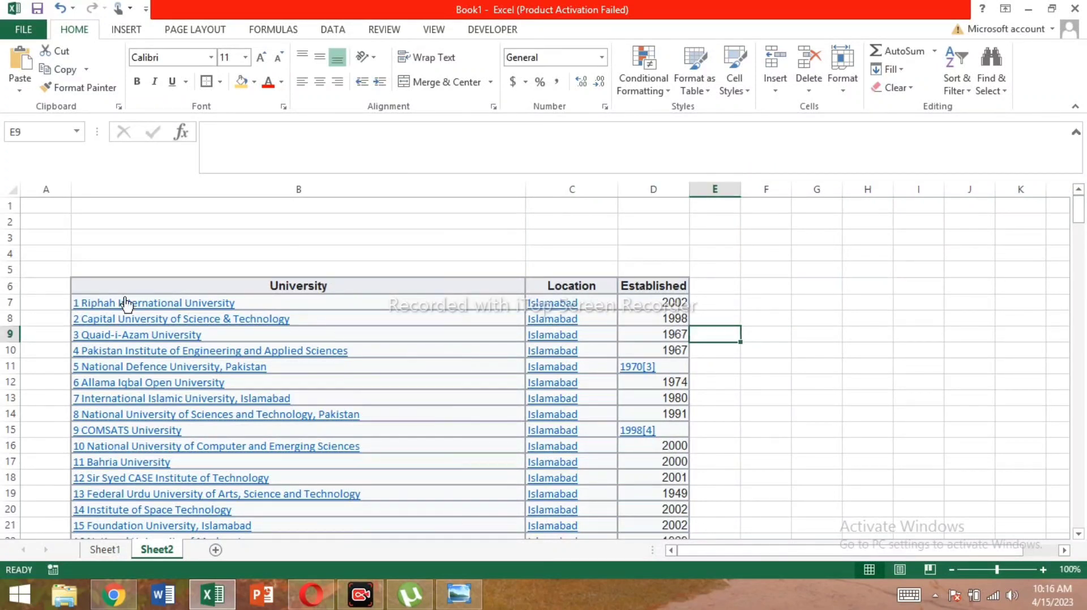
# Copy all university rows from B7 to D225, leaving out the column headers
pyautogui.click(217, 284)
pyautogui.press('Down')
pyautogui.press('Down')
pyautogui.press('Down')
pyautogui.press('Up')
pyautogui.press('Up')
pyautogui.press('Up')
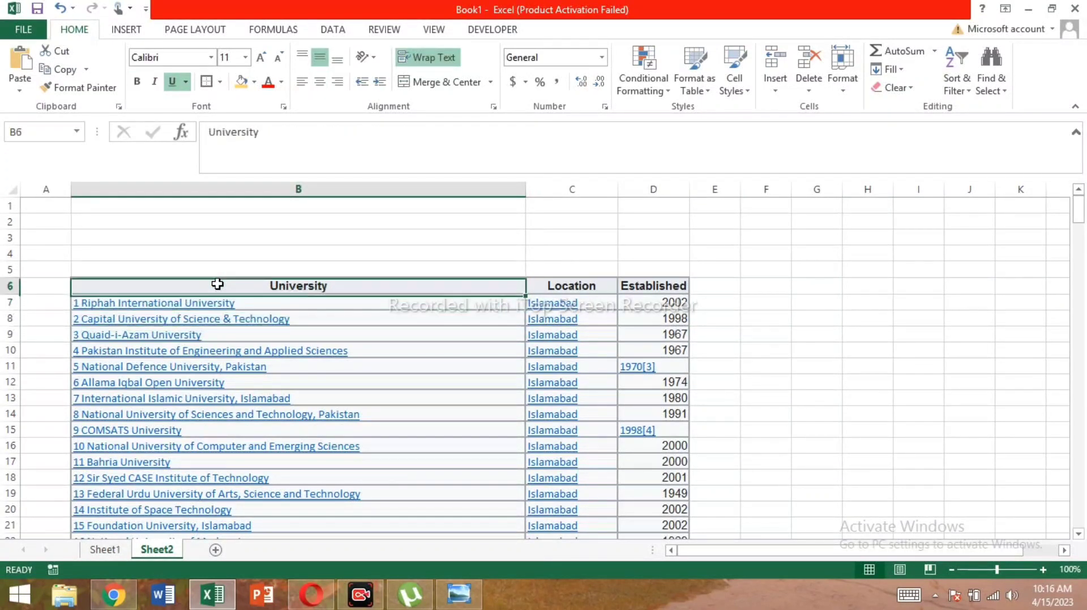
pyautogui.press('Down')
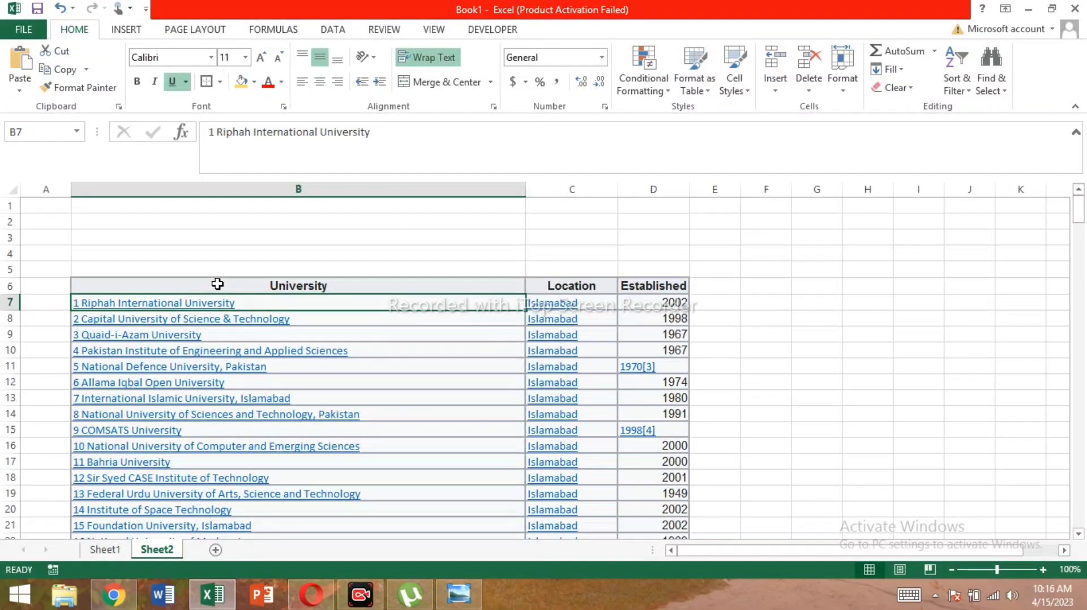
pyautogui.hotkey('shift', 'Right')
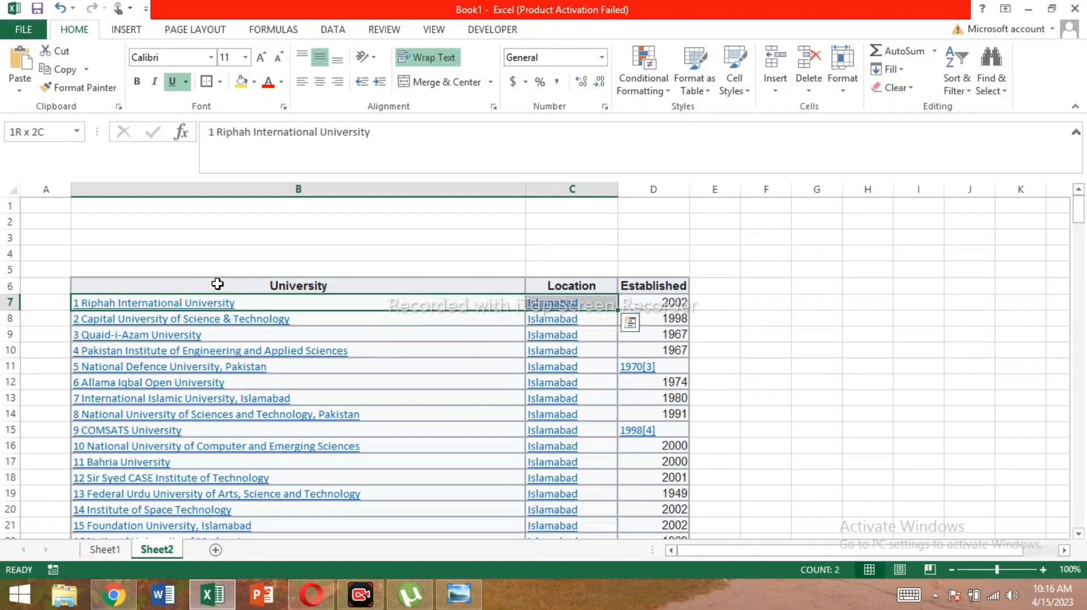
pyautogui.hotkey('shift', 'Right')
pyautogui.hotkey('shift', 'Down')
pyautogui.hotkey('shift', 'Down')
pyautogui.hotkey('shift', 'Down')
pyautogui.hotkey('shift', 'Down')
pyautogui.hotkey('shift', 'Down')
pyautogui.hotkey('shift', 'Down')
pyautogui.hotkey('shift', 'Down')
pyautogui.hotkey('shift', 'Down')
pyautogui.hotkey('shift', 'Down')
pyautogui.hotkey('shift', 'Down')
pyautogui.hotkey('shift', 'Down')
pyautogui.hotkey('shift', 'Down')
pyautogui.hotkey('shift', 'Down')
pyautogui.hotkey('shift', 'Down')
pyautogui.hotkey('shift', 'Down')
pyautogui.hotkey('shift', 'Down')
pyautogui.hotkey('shift', 'Down')
pyautogui.hotkey('shift', 'Down')
pyautogui.hotkey('shift', 'Down')
pyautogui.hotkey('shift', 'Down')
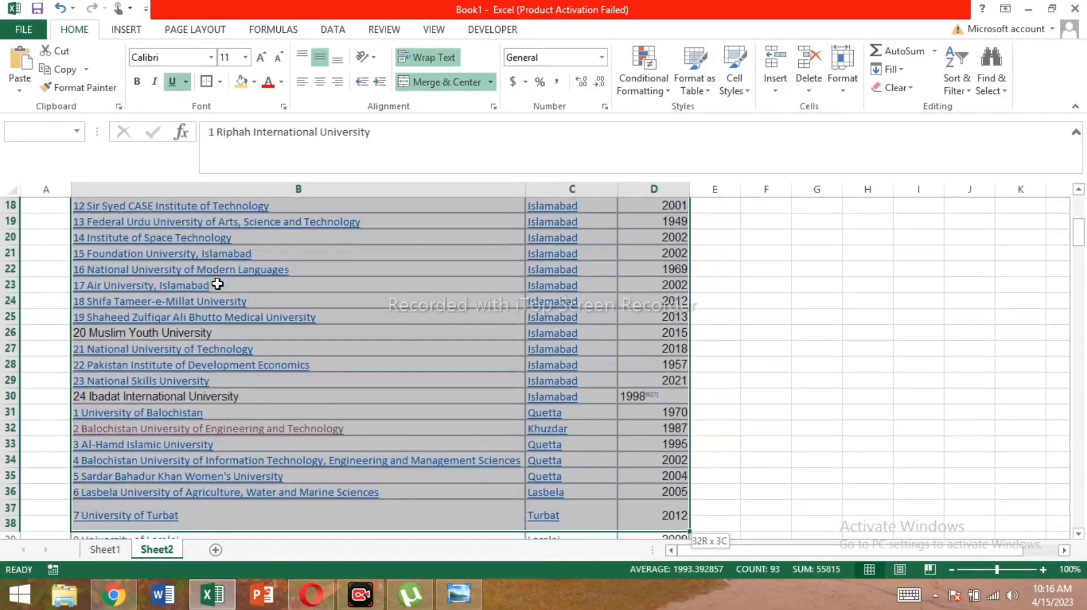
pyautogui.hotkey('shift', 'Down')
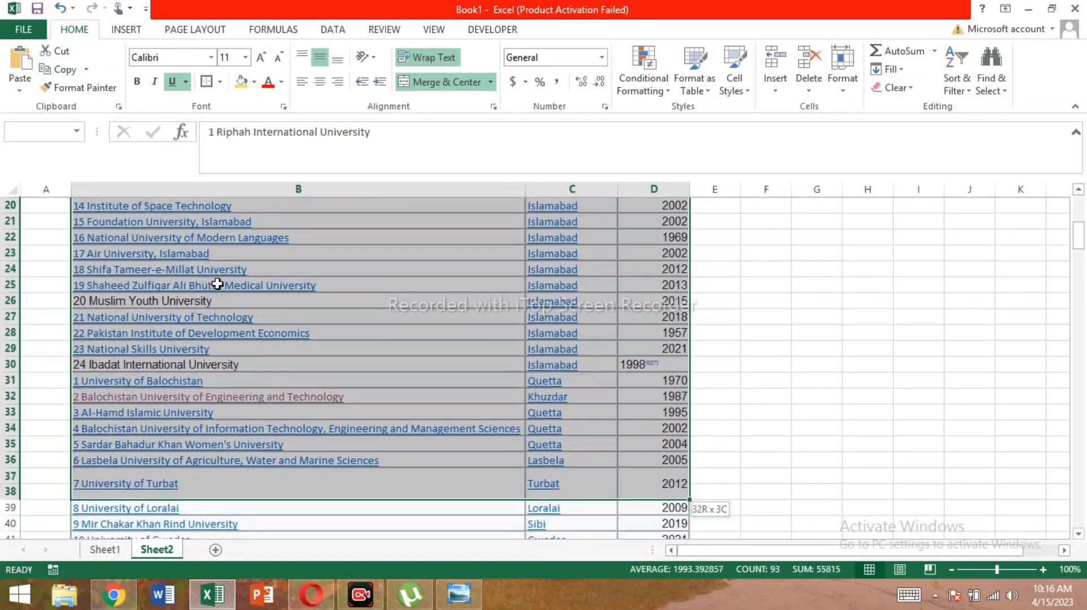
pyautogui.hotkey('shift', 'Up')
pyautogui.hotkey('shift', 'Up')
pyautogui.hotkey('shift', 'Down')
pyautogui.hotkey('ctrl', 'shift', 'Down')
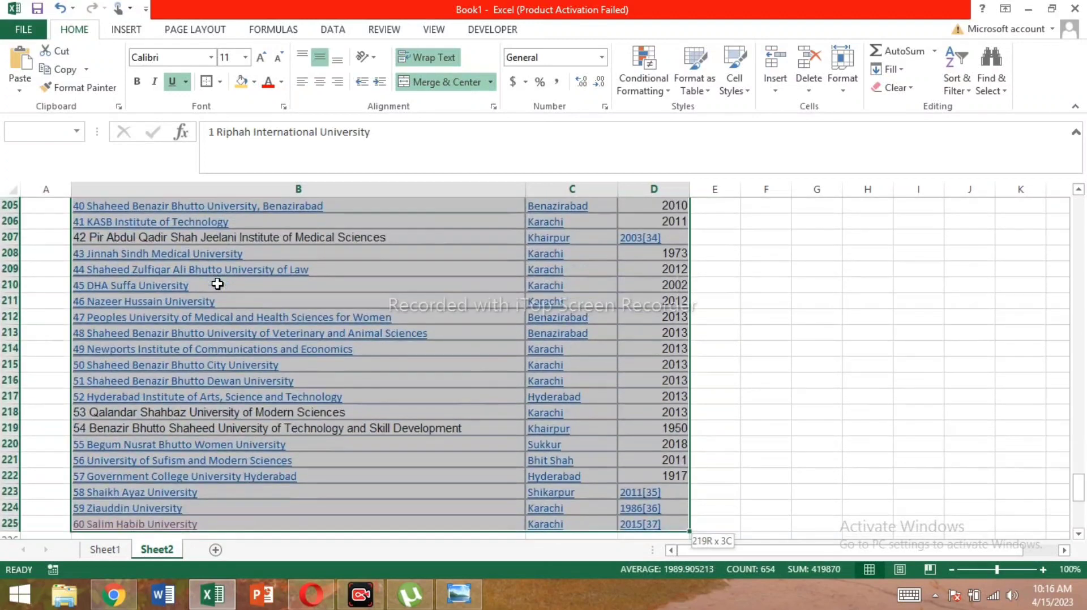
pyautogui.hotkey('shift', 'Up')
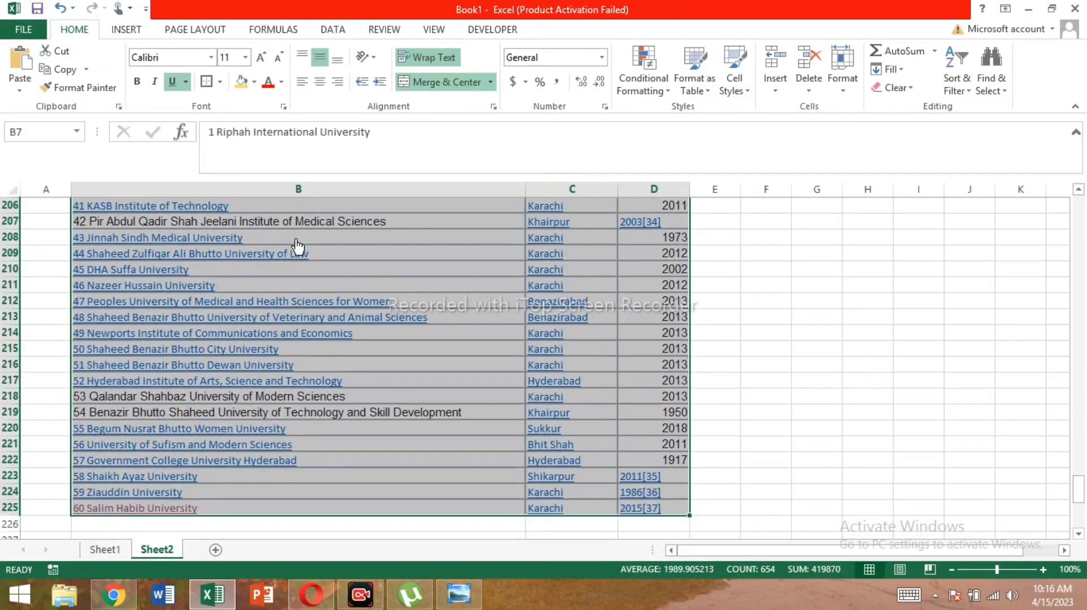
pyautogui.rightClick(422, 219)
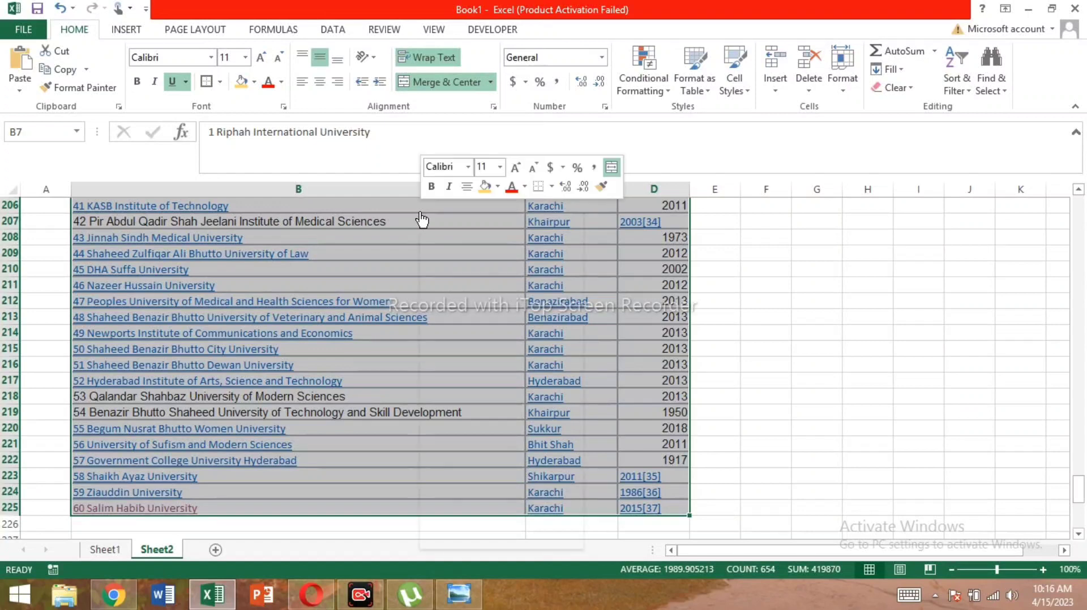
pyautogui.click(476, 247)
pyautogui.scroll(20, 861, 358)
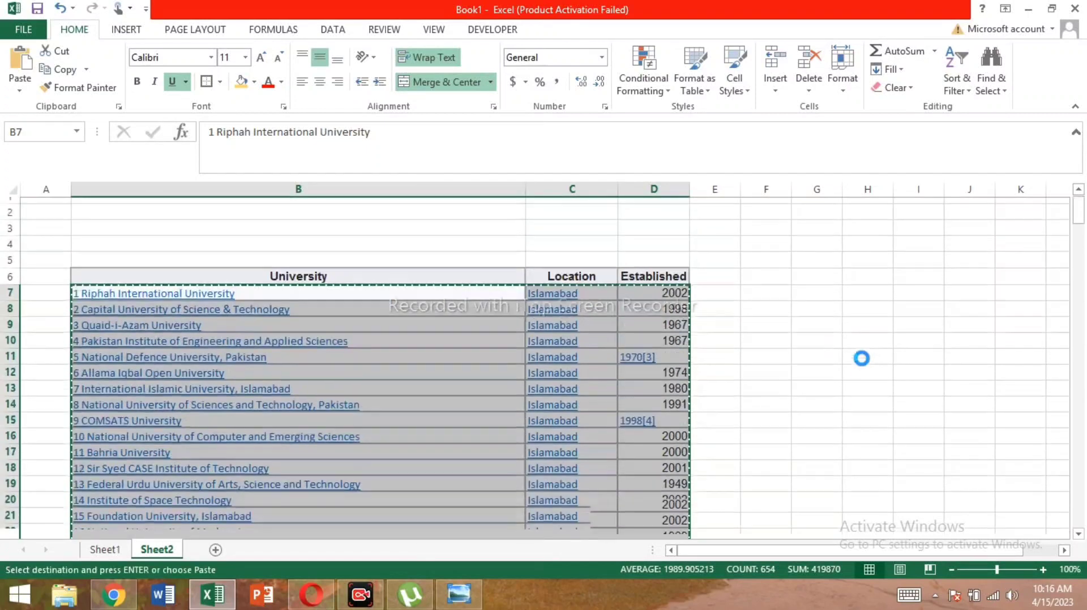
pyautogui.click(468, 232)
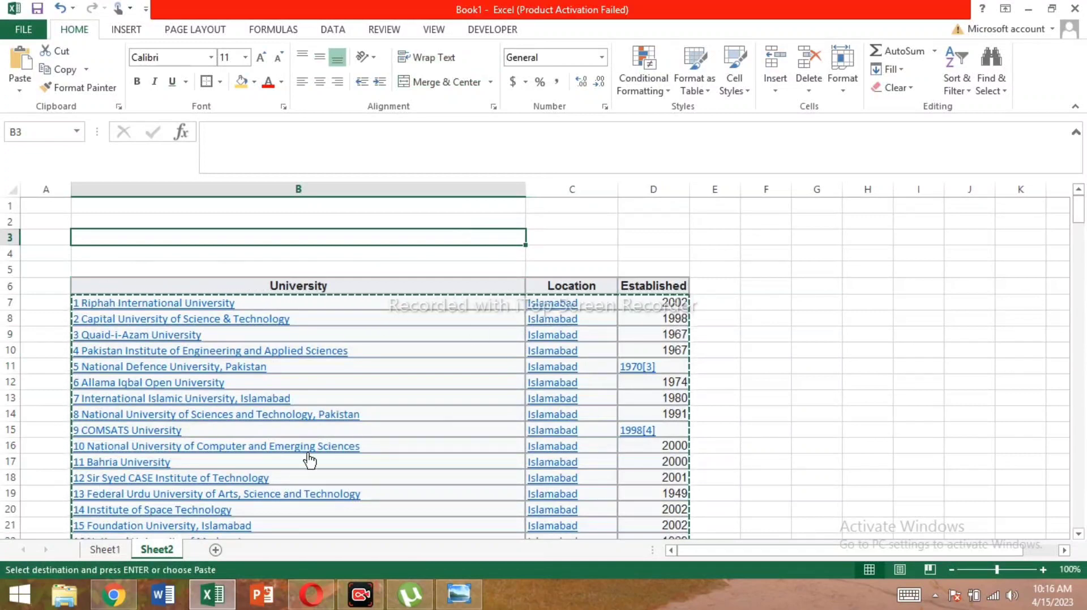
# Add a new worksheet and widen its columns B, C and D, making B wide enough for the university names
pyautogui.click(224, 551)
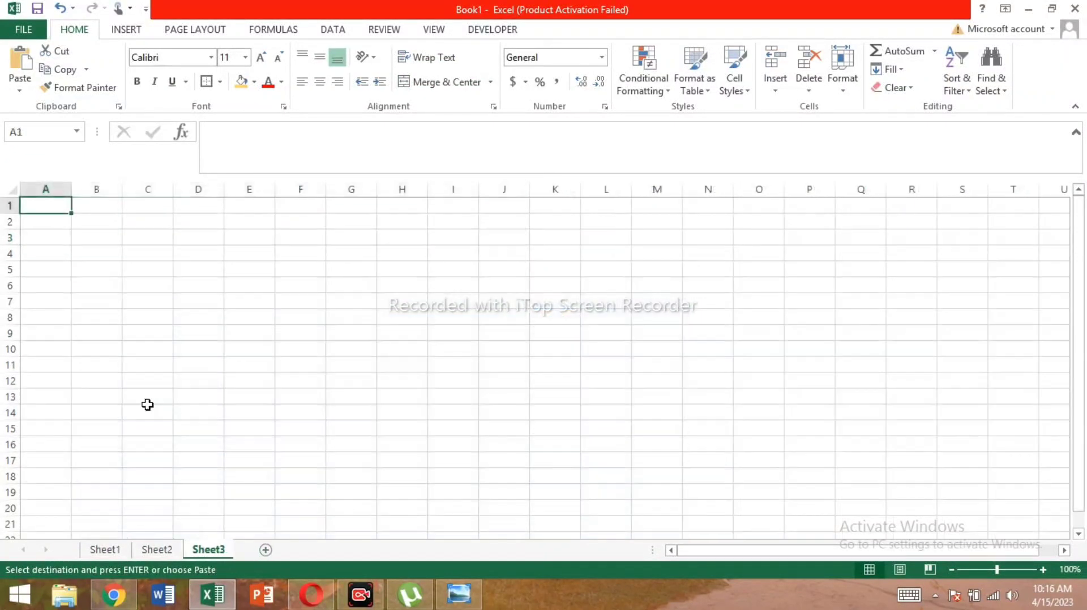
pyautogui.click(88, 242)
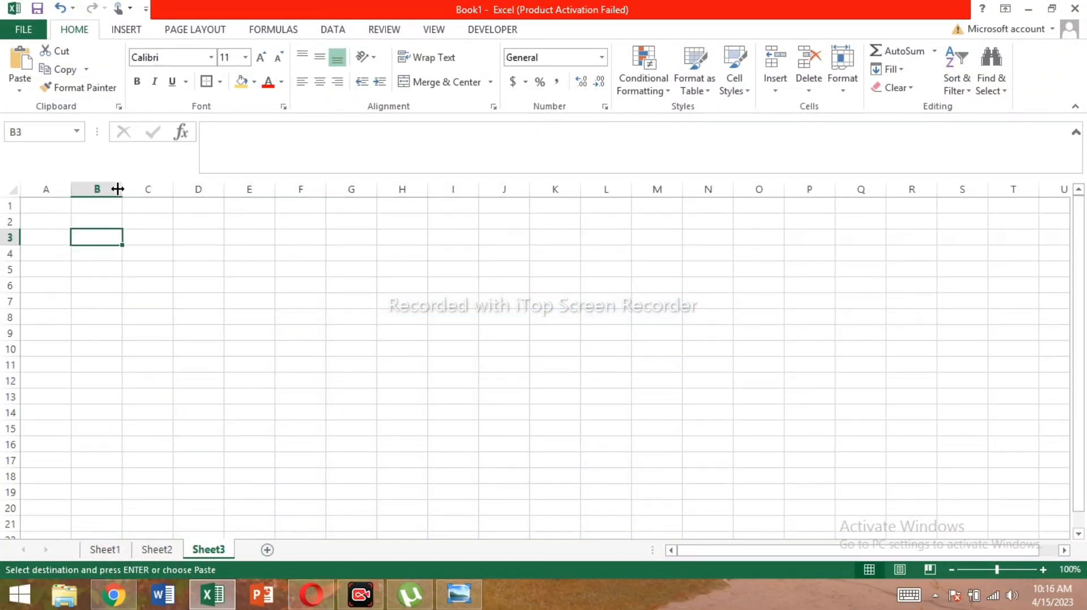
pyautogui.moveTo(116, 189); pyautogui.dragTo(719, 196)
# Paste the copied university rows into the new sheet at B3 with Paste Special, keeping only Values
pyautogui.rightClick(118, 236)
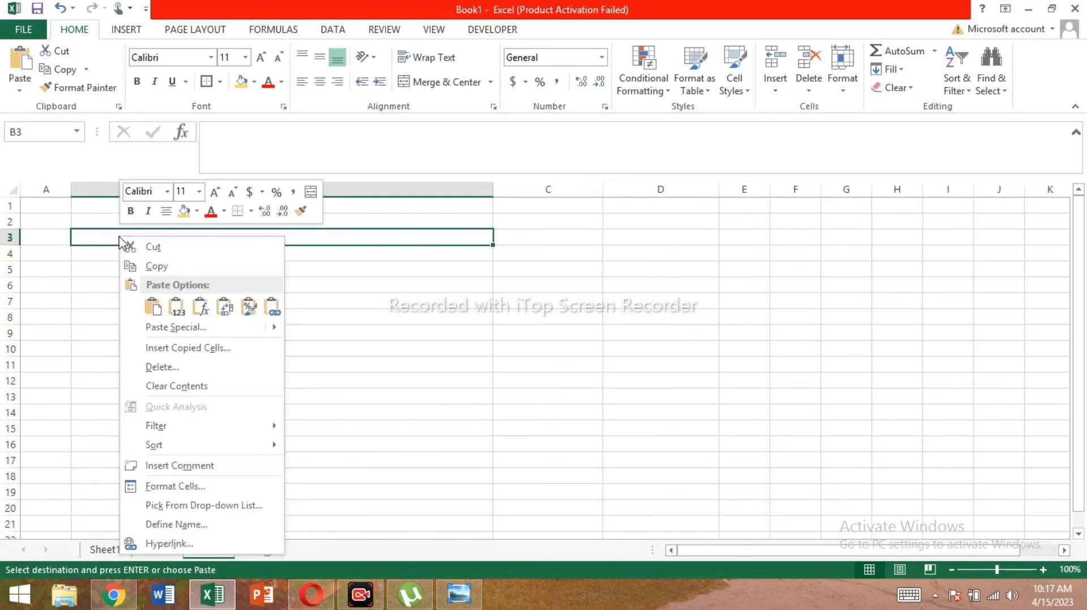
pyautogui.moveTo(200, 331)
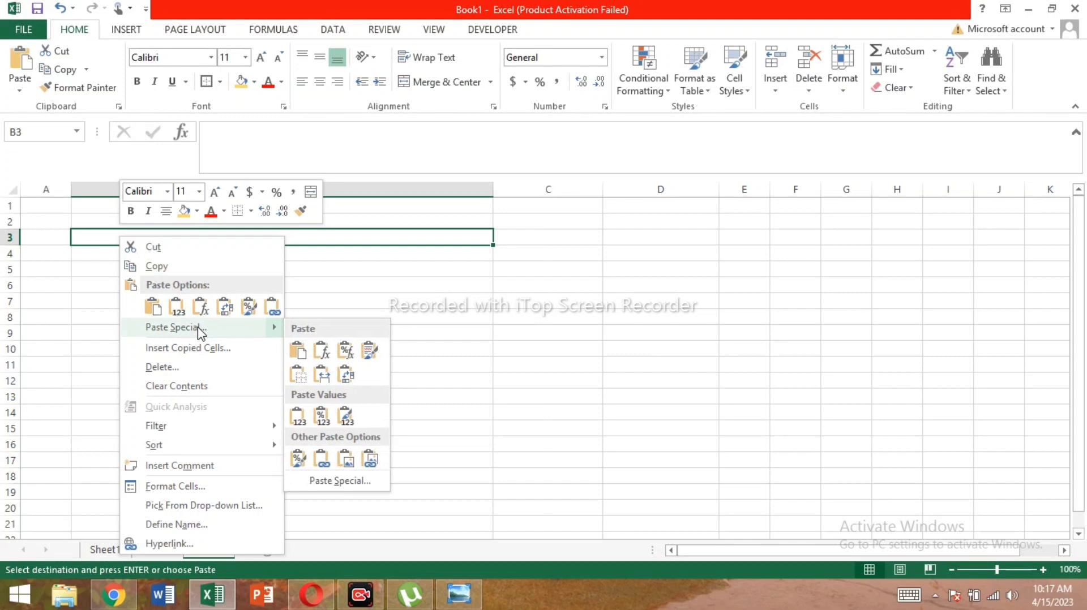
pyautogui.click(198, 327)
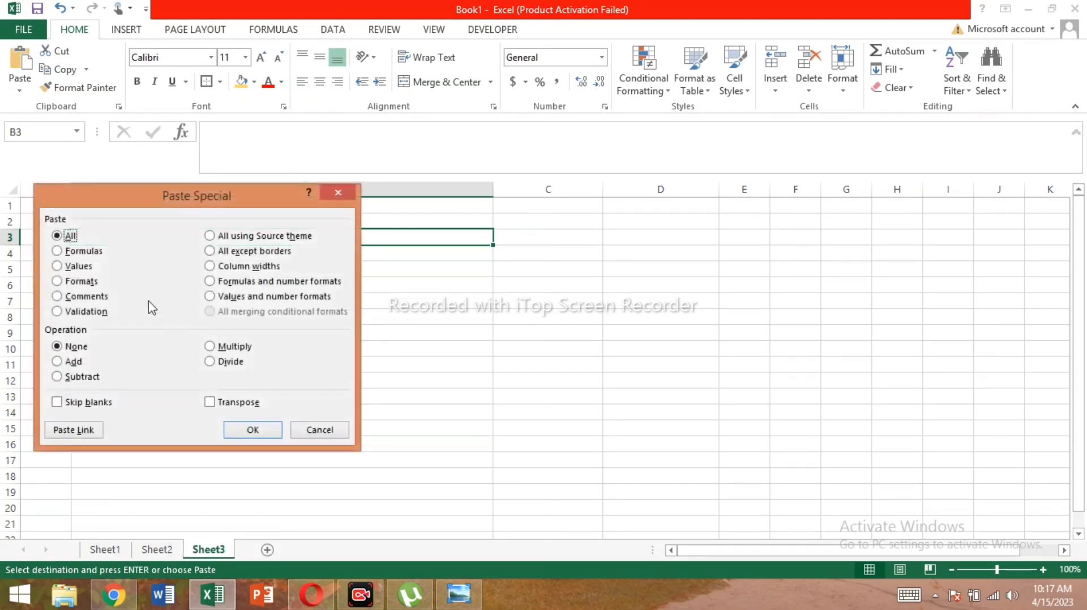
pyautogui.click(69, 268)
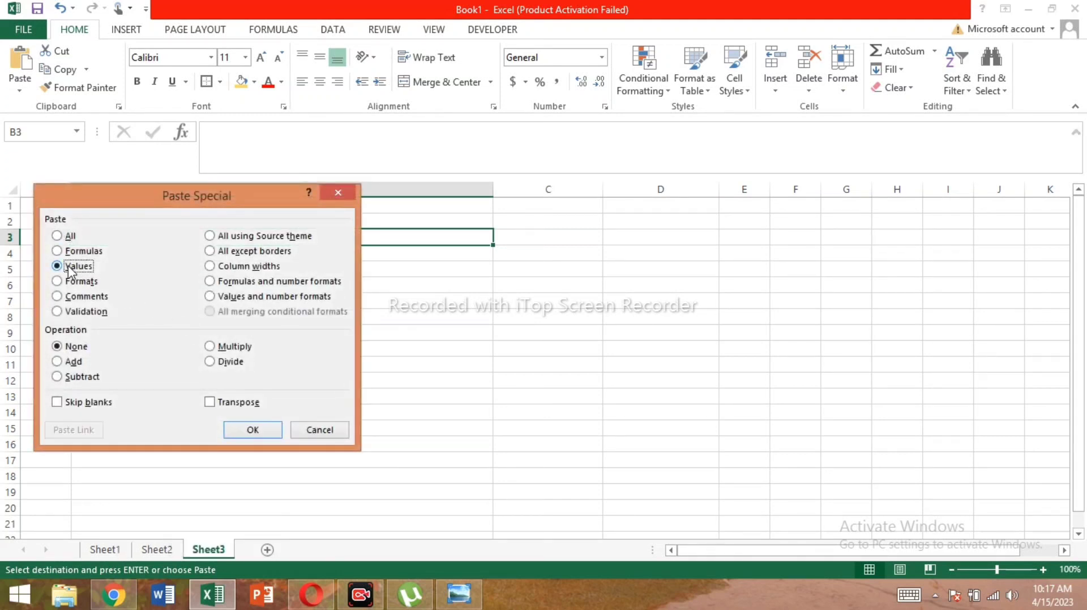
pyautogui.click(252, 429)
pyautogui.click(416, 361)
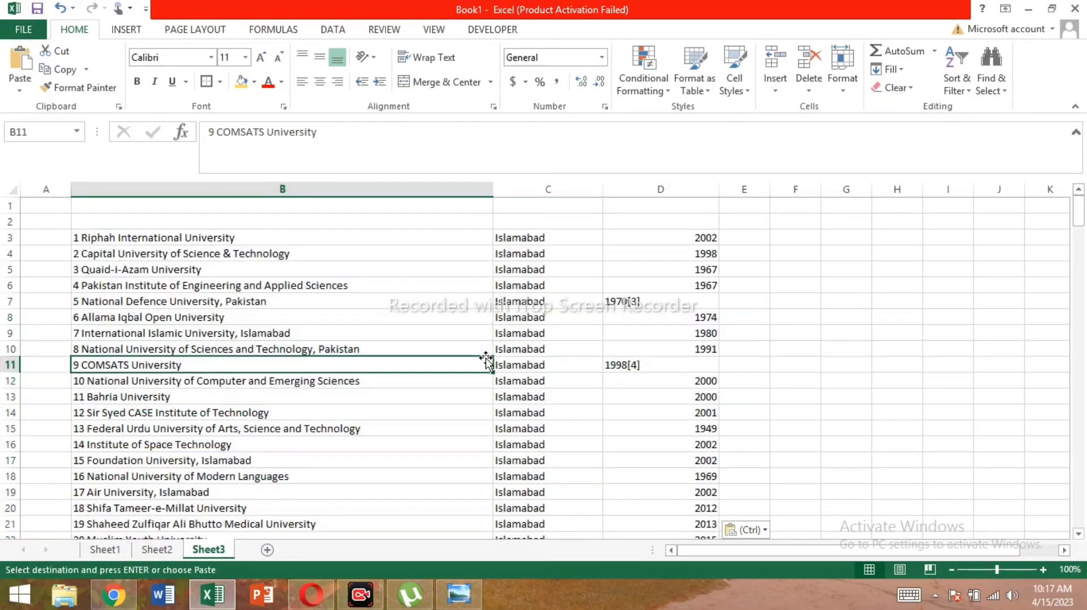
# Delete the blank row 34 between University of Turbat and University of Loralai
pyautogui.click(426, 309)
pyautogui.press('Down')
pyautogui.press('Down')
pyautogui.press('Down')
pyautogui.press('Down')
pyautogui.press('Down')
pyautogui.press('Down')
pyautogui.press('Down')
pyautogui.press('Down')
pyautogui.press('Down')
pyautogui.press('Down')
pyautogui.press('Down')
pyautogui.press('Down')
pyautogui.press('Down')
pyautogui.press('Down')
pyautogui.press('Down')
pyautogui.press('Down')
pyautogui.press('Down')
pyautogui.press('Down')
pyautogui.press('Down')
pyautogui.press('Down')
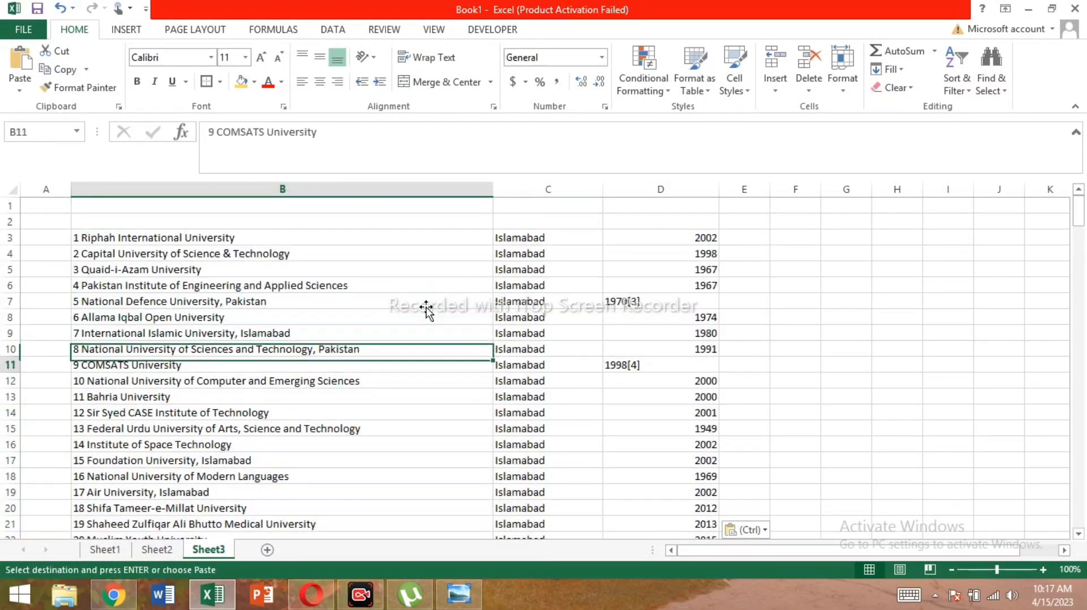
pyautogui.press('Down')
pyautogui.press('Down')
pyautogui.press('Down')
pyautogui.press('Down')
pyautogui.press('Down')
pyautogui.press('Down')
pyautogui.press('Down')
pyautogui.press('Down')
pyautogui.press('Down')
pyautogui.press('Down')
pyautogui.press('Down')
pyautogui.press('Down')
pyautogui.press('Down')
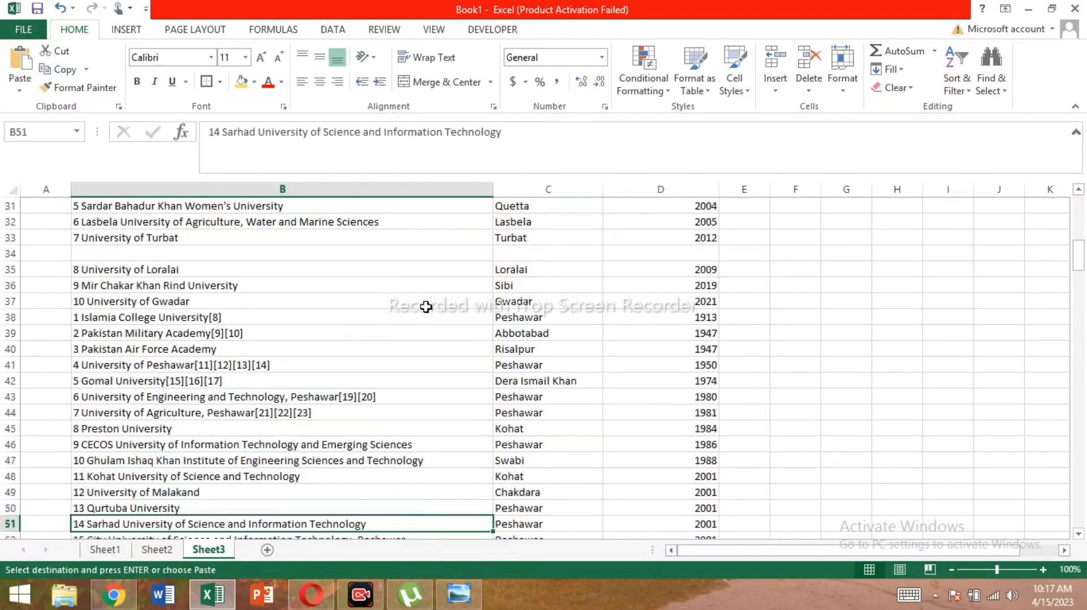
pyautogui.press('Up')
pyautogui.press('Up')
pyautogui.press('Up')
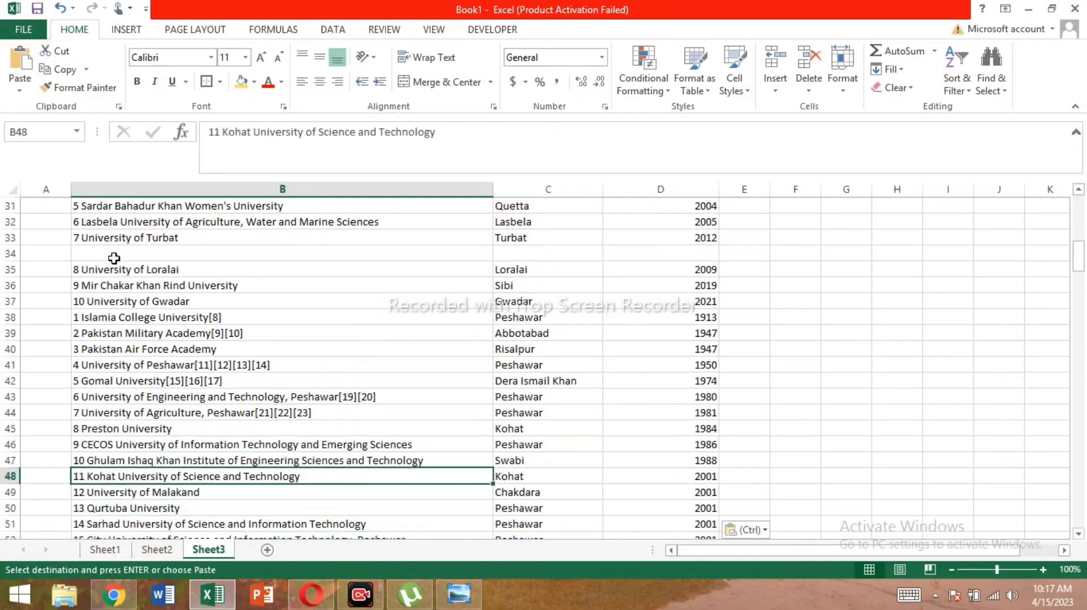
pyautogui.click(10, 253)
pyautogui.rightClick(10, 253)
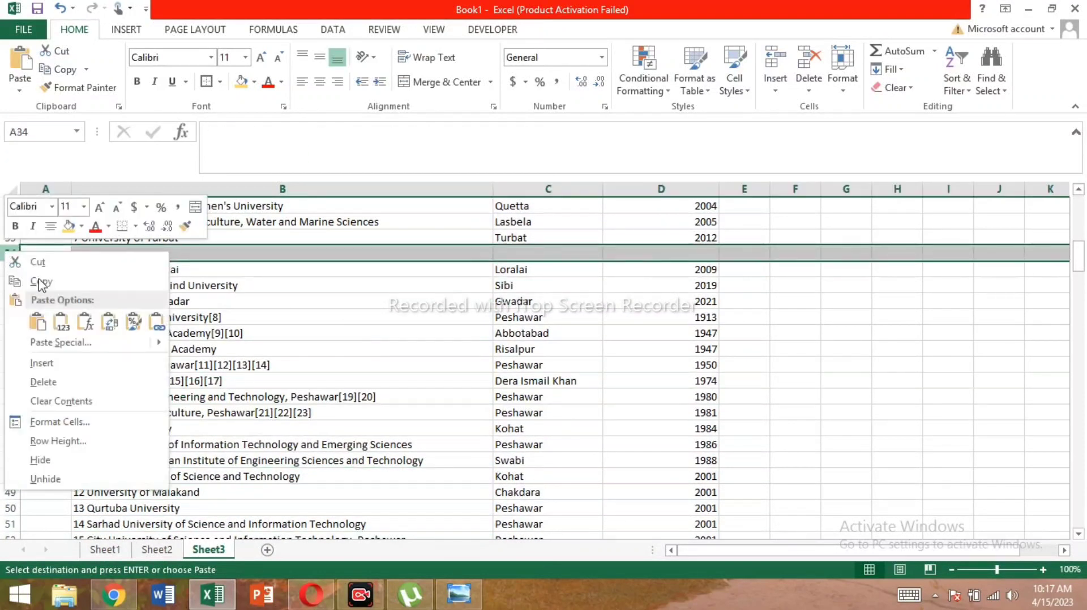
pyautogui.click(77, 382)
# Look down the pasted university list to check it for further blank rows
pyautogui.press('Right')
pyautogui.press('Down')
pyautogui.press('Down')
pyautogui.press('Down')
pyautogui.press('Down')
pyautogui.press('Down')
pyautogui.press('Down')
pyautogui.press('Down')
pyautogui.press('Down')
pyautogui.press('Down')
pyautogui.press('Down')
pyautogui.press('Down')
pyautogui.press('Down')
pyautogui.press('Down')
pyautogui.press('Down')
pyautogui.press('Down')
pyautogui.press('Down')
pyautogui.press('Down')
pyautogui.press('Down')
pyautogui.press('Down')
pyautogui.press('Down')
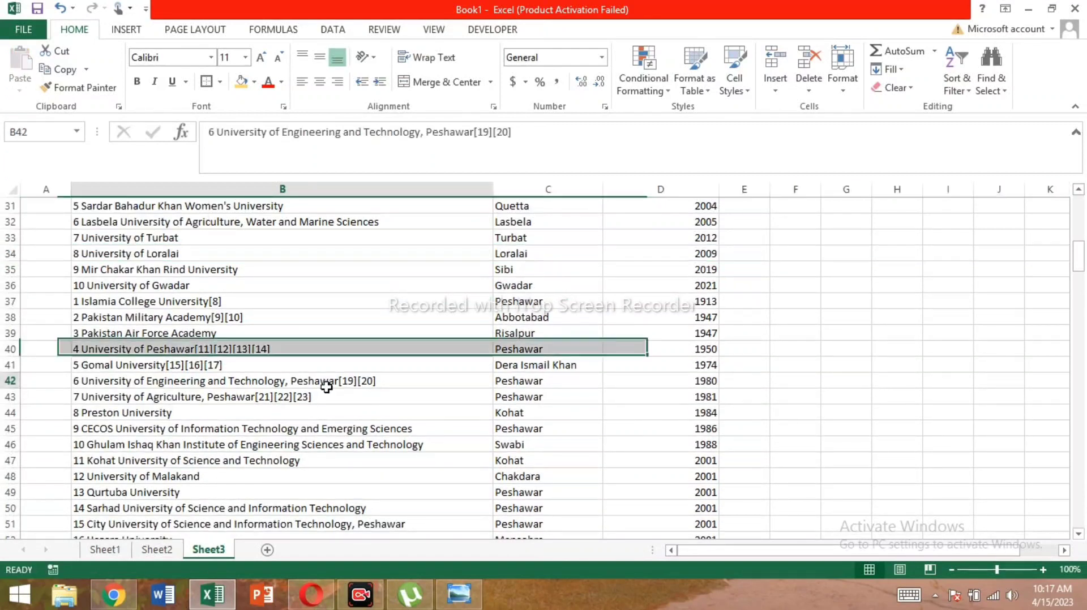
pyautogui.press('Down')
pyautogui.press('Down')
pyautogui.press('Down')
pyautogui.press('Down')
pyautogui.press('Down')
pyautogui.press('Down')
pyautogui.press('Down')
pyautogui.press('Down')
pyautogui.press('Down')
pyautogui.press('Down')
pyautogui.press('Down')
pyautogui.press('Down')
pyautogui.press('Down')
pyautogui.press('Down')
pyautogui.press('Down')
pyautogui.press('Down')
pyautogui.press('Down')
pyautogui.press('Down')
pyautogui.press('Down')
pyautogui.press('Down')
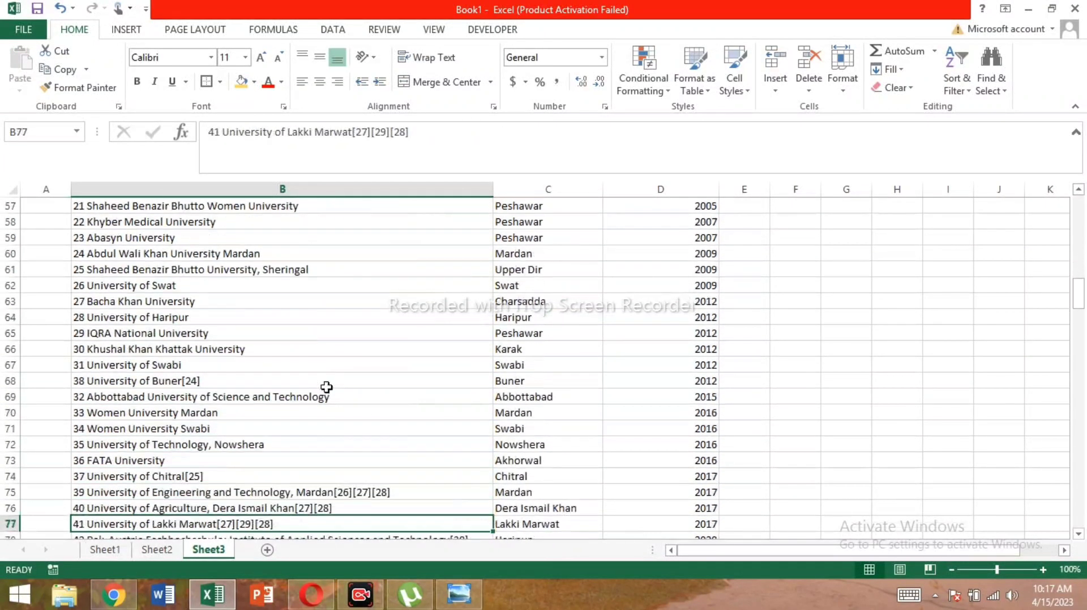
pyautogui.press('Down')
pyautogui.press('Down')
pyautogui.press('Down')
pyautogui.press('Down')
pyautogui.press('Down')
pyautogui.press('Down')
pyautogui.press('Down')
pyautogui.press('Down')
pyautogui.press('Down')
pyautogui.press('Down')
pyautogui.press('Down')
pyautogui.press('Down')
pyautogui.press('Down')
pyautogui.press('Down')
pyautogui.press('Down')
pyautogui.press('Down')
pyautogui.press('Down')
pyautogui.press('Down')
pyautogui.press('Down')
pyautogui.press('Down')
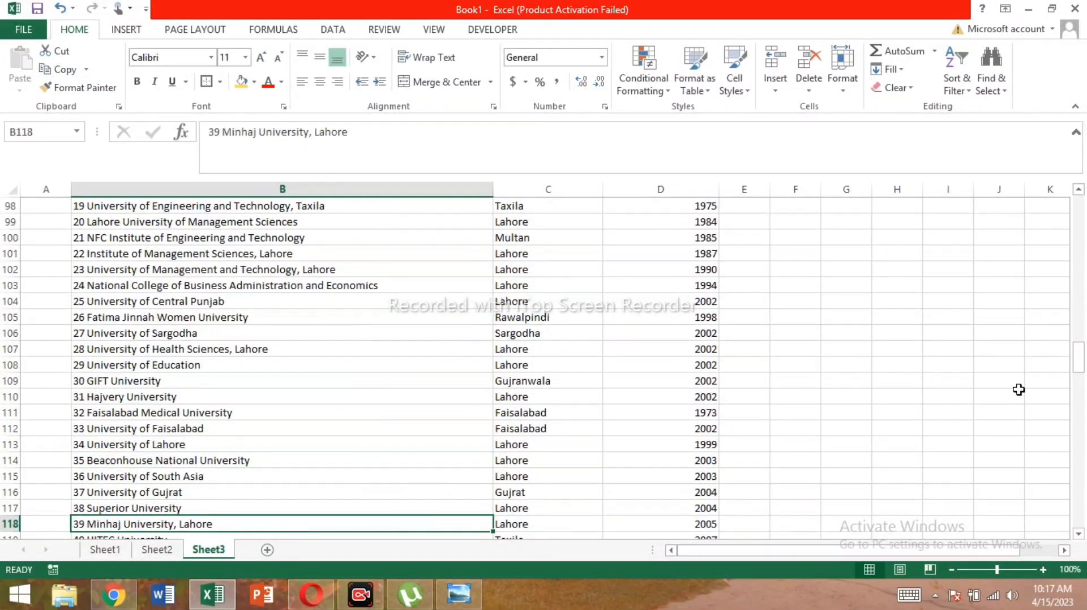
# Put an outline border around the whole university list in B3:D220
pyautogui.click(1082, 213)
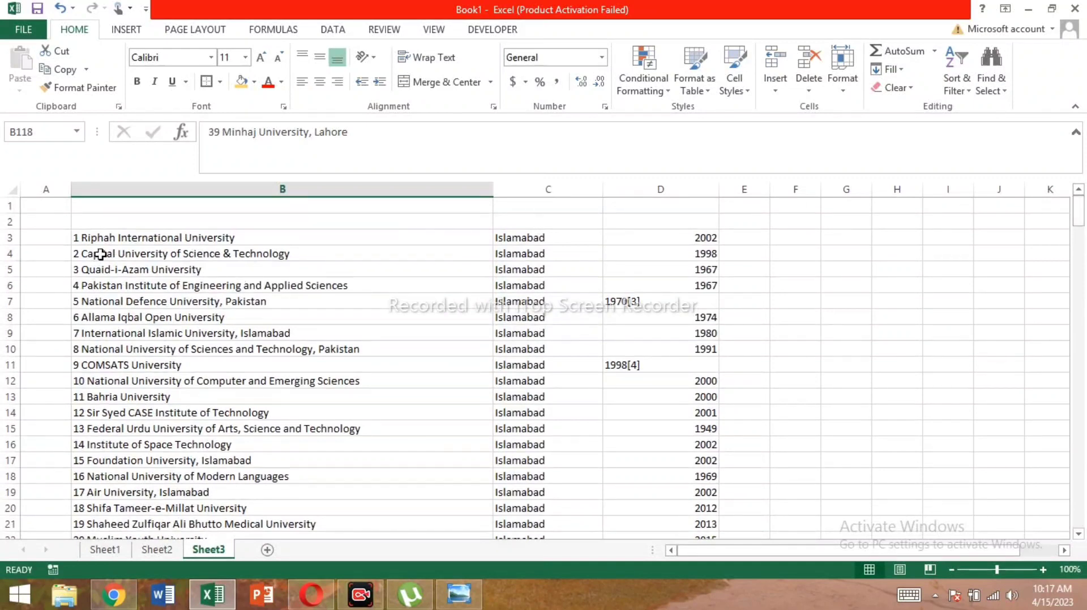
pyautogui.click(78, 240)
pyautogui.hotkey('shift', 'Right')
pyautogui.hotkey('shift', 'Right')
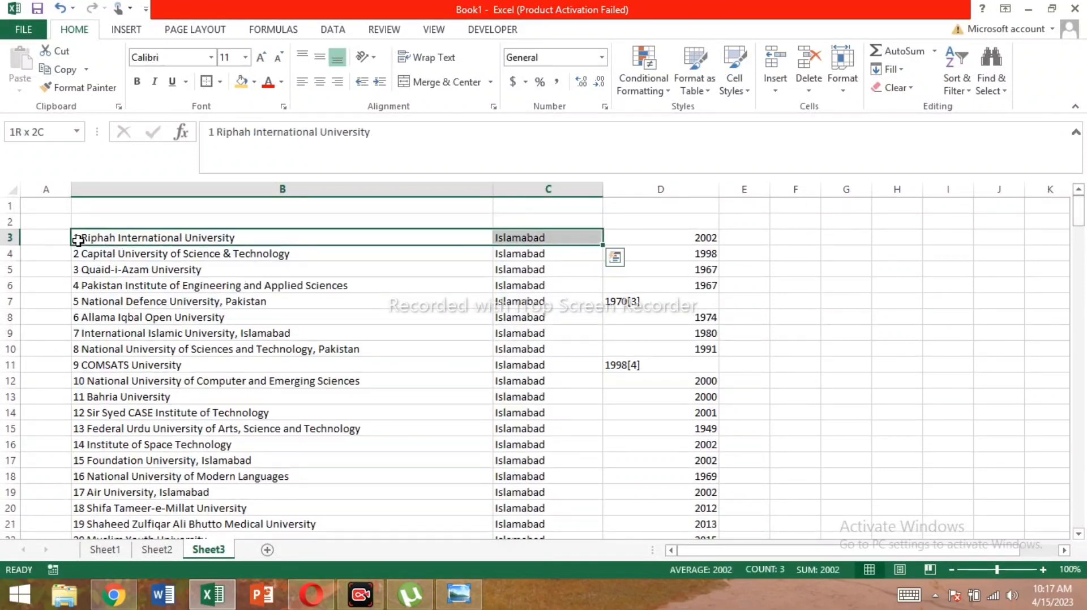
pyautogui.hotkey('ctrl', 'shift', 'Down')
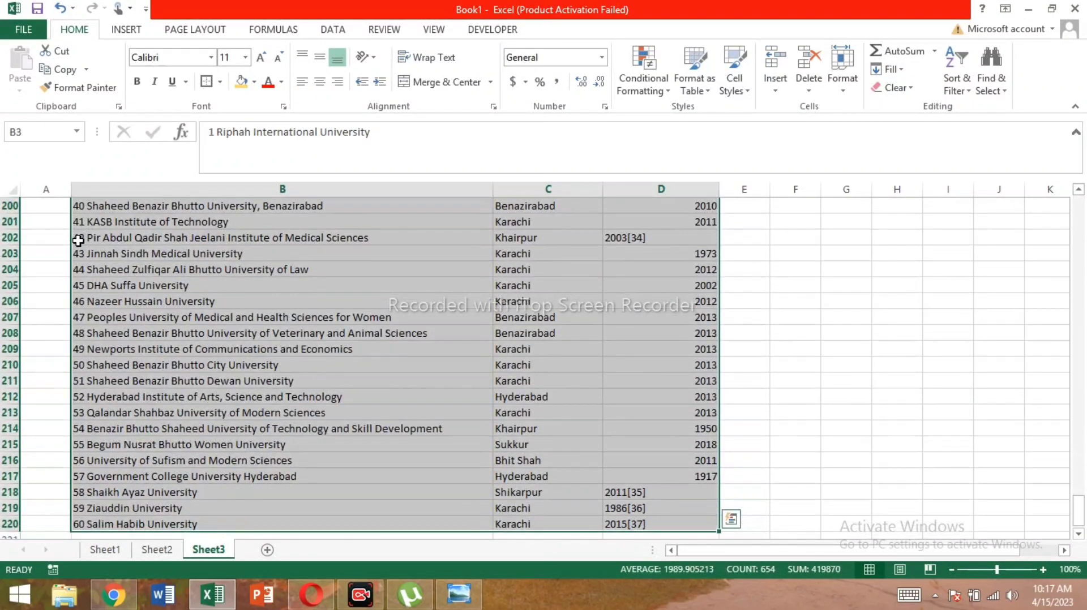
pyautogui.press('alt')
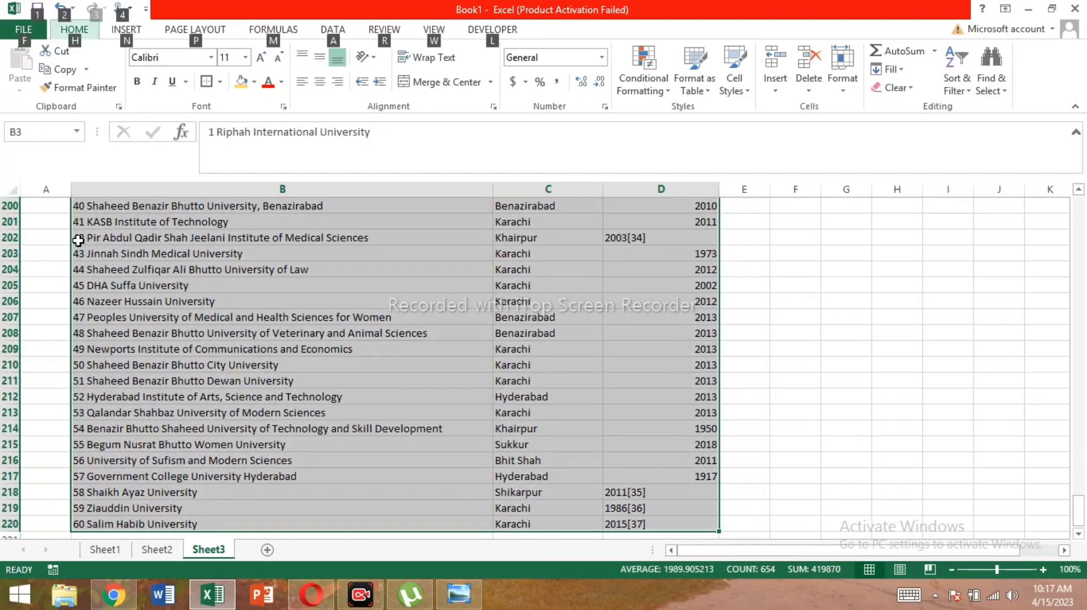
pyautogui.press('h')
pyautogui.press('b')
pyautogui.press('s')
pyautogui.hotkey('ctrl', 'BackSpace')
pyautogui.press('Right')
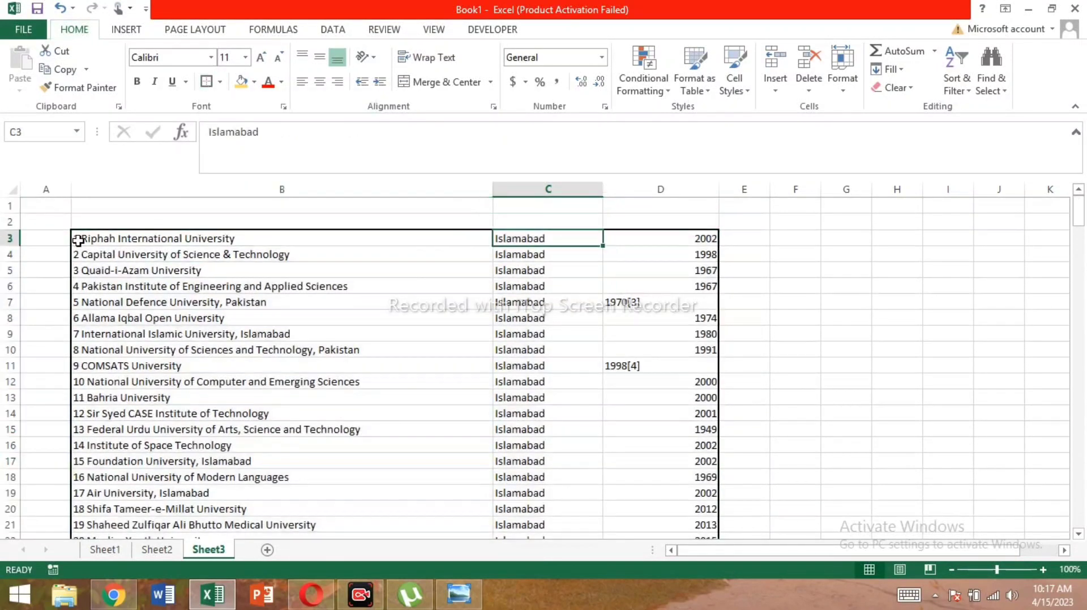
# Apply All Borders to the whole university list in B3:D220
pyautogui.press('Left')
pyautogui.press('Left')
pyautogui.press('Right')
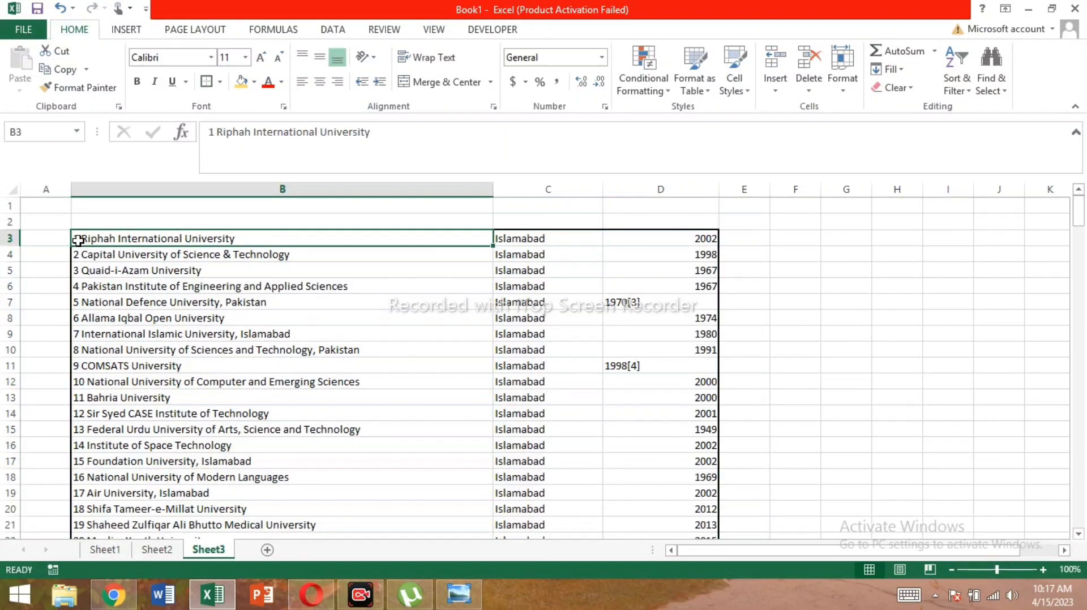
pyautogui.hotkey('shift', 'Right')
pyautogui.hotkey('shift', 'Right')
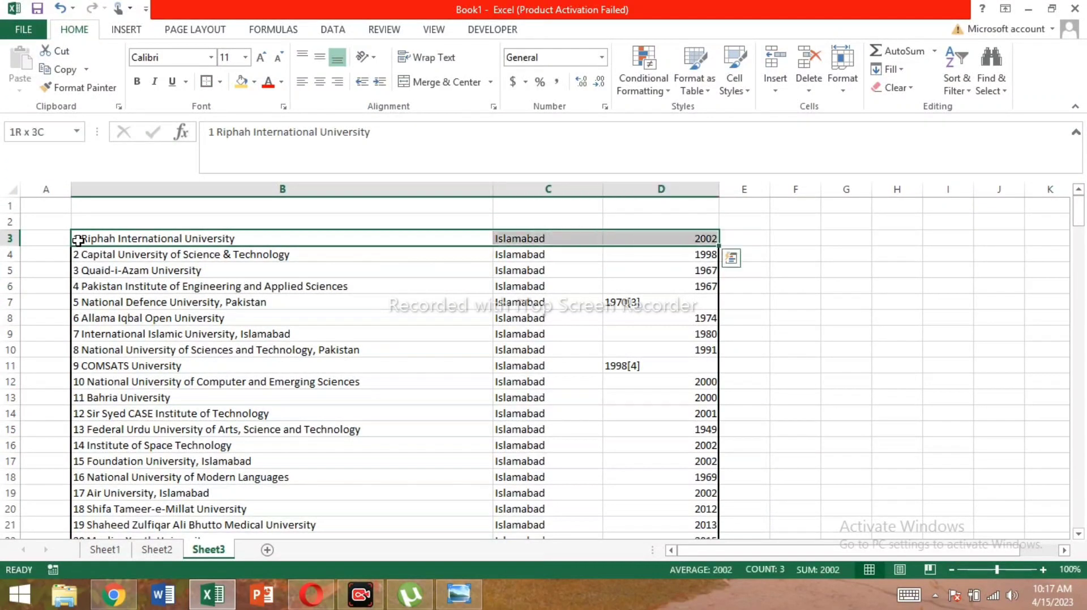
pyautogui.hotkey('ctrl', 'shift', 'Down')
pyautogui.press('alt')
pyautogui.press('h')
pyautogui.press('b')
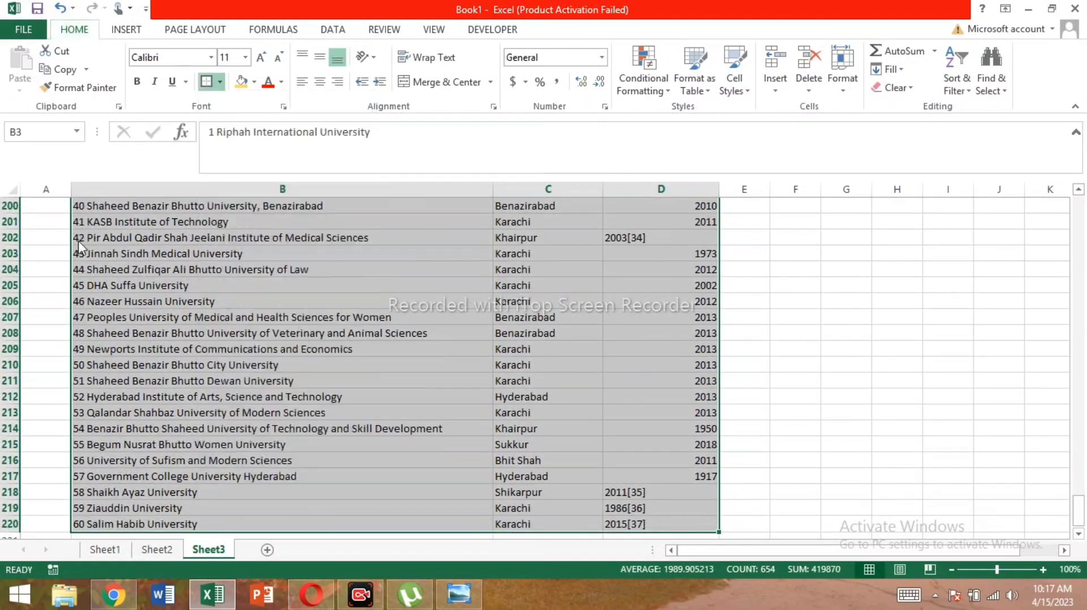
pyautogui.press('a')
pyautogui.press('Right')
pyautogui.press('Left')
pyautogui.press('Left')
pyautogui.press('Right')
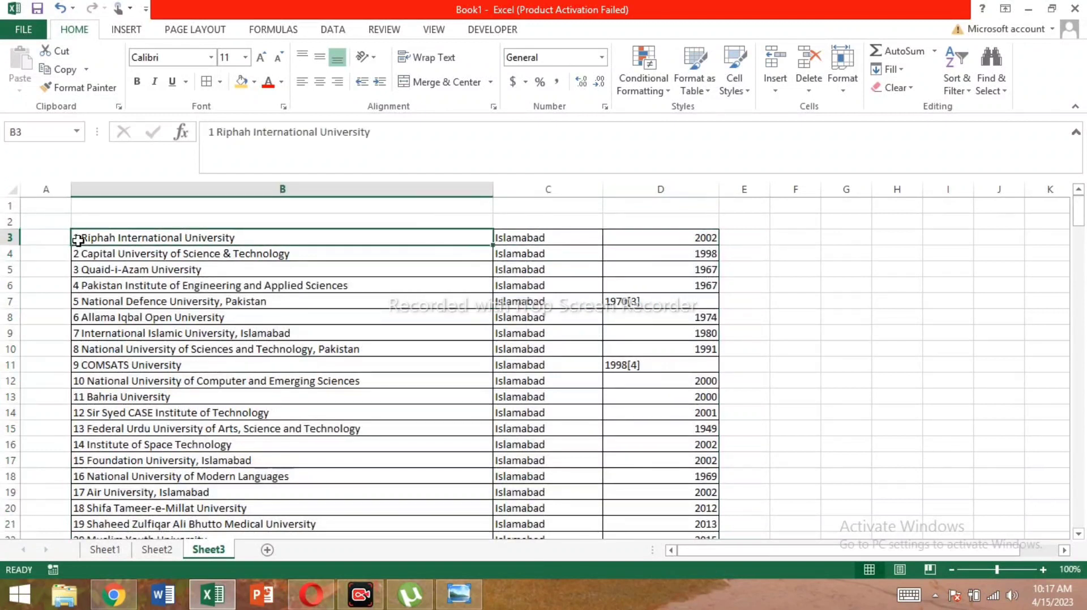
pyautogui.press('Right')
pyautogui.press('Right')
pyautogui.press('Left')
pyautogui.press('Right')
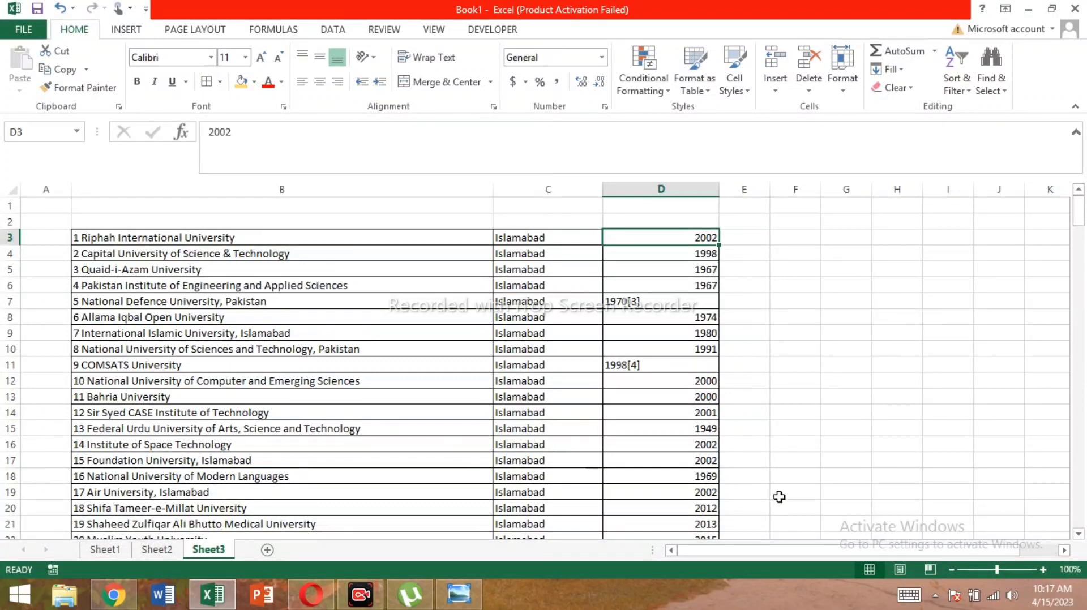
pyautogui.click(794, 348)
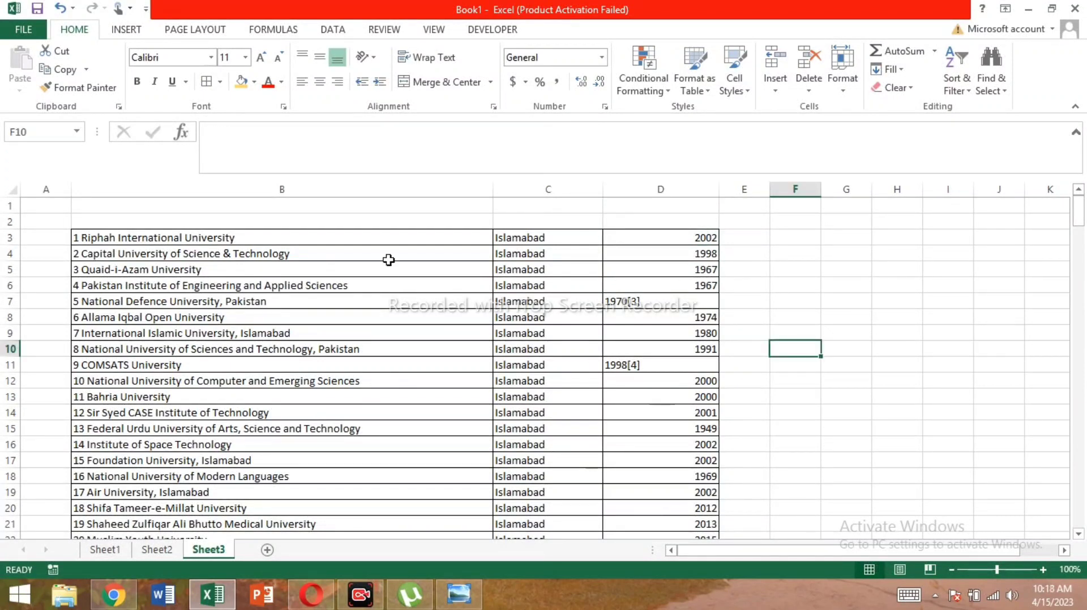
# Examine the serial numbers in column B, especially where the Islamabad entries give way to the Quetta entries
pyautogui.click(100, 233)
pyautogui.press('Down')
pyautogui.press('Down')
pyautogui.press('Down')
pyautogui.press('Down')
pyautogui.press('Down')
pyautogui.press('Down')
pyautogui.press('Down')
pyautogui.press('Down')
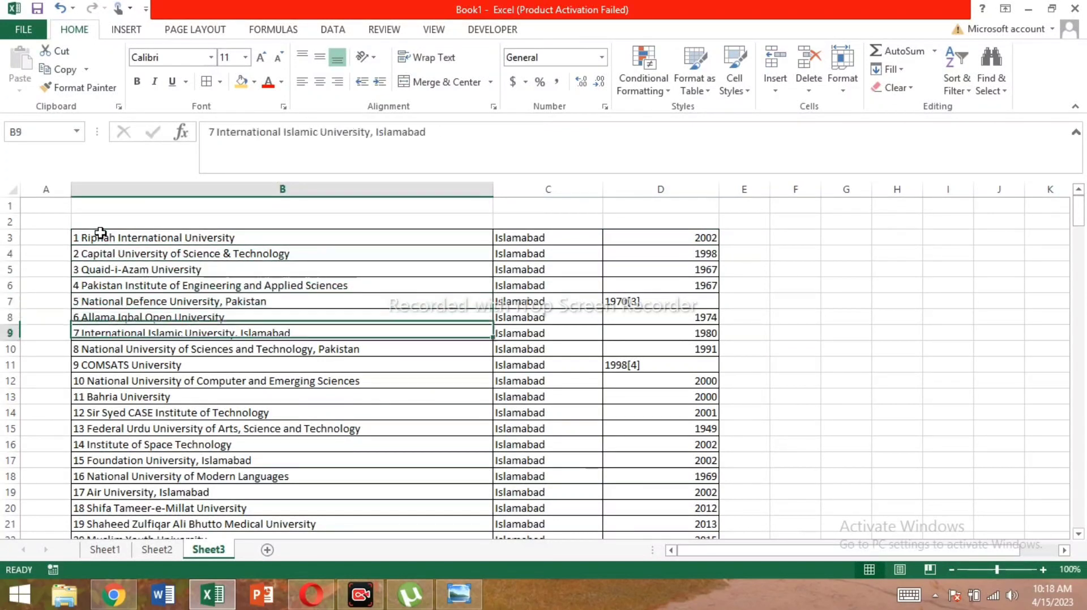
pyautogui.press('Down')
pyautogui.press('Down')
pyautogui.press('Down')
pyautogui.press('Down')
pyautogui.press('Down')
pyautogui.press('Down')
pyautogui.press('Down')
pyautogui.press('Down')
pyautogui.press('Down')
pyautogui.press('Down')
pyautogui.press('Down')
pyautogui.press('Down')
pyautogui.press('Down')
pyautogui.press('Down')
pyautogui.press('Down')
pyautogui.press('Down')
pyautogui.press('Down')
pyautogui.press('Down')
pyautogui.press('Down')
pyautogui.press('Down')
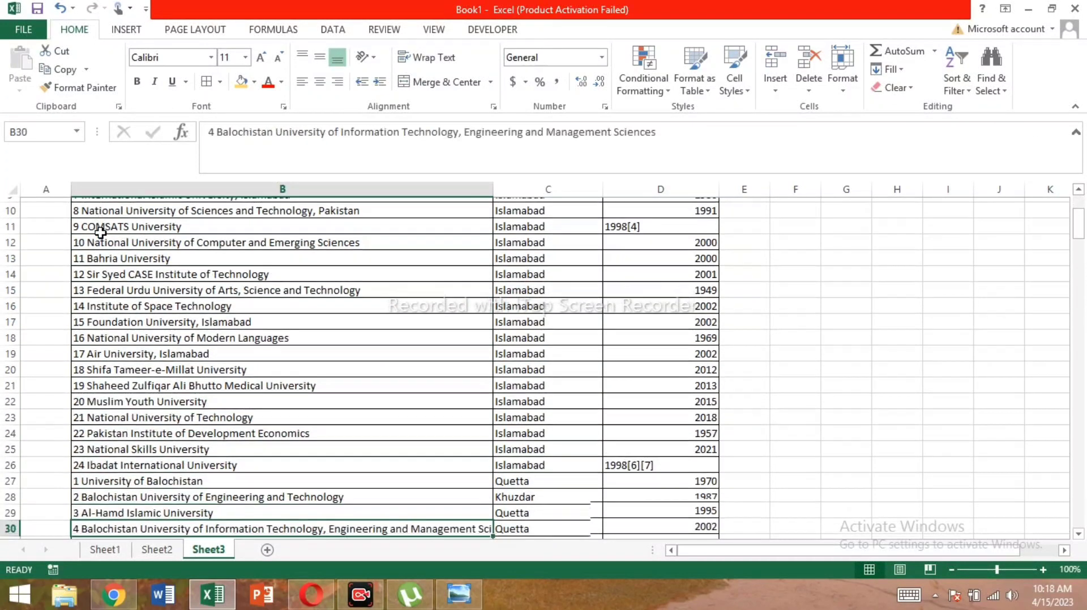
pyautogui.press('Up')
pyautogui.press('Up')
pyautogui.press('Up')
pyautogui.press('Up')
pyautogui.press('Up')
pyautogui.press('Up')
pyautogui.press('Up')
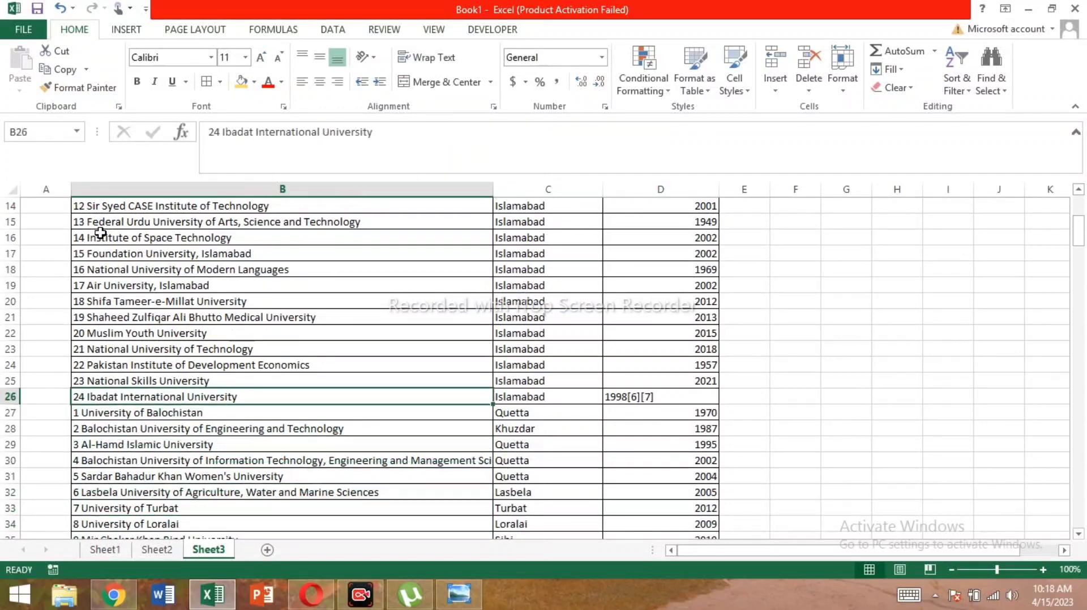
pyautogui.press('Down')
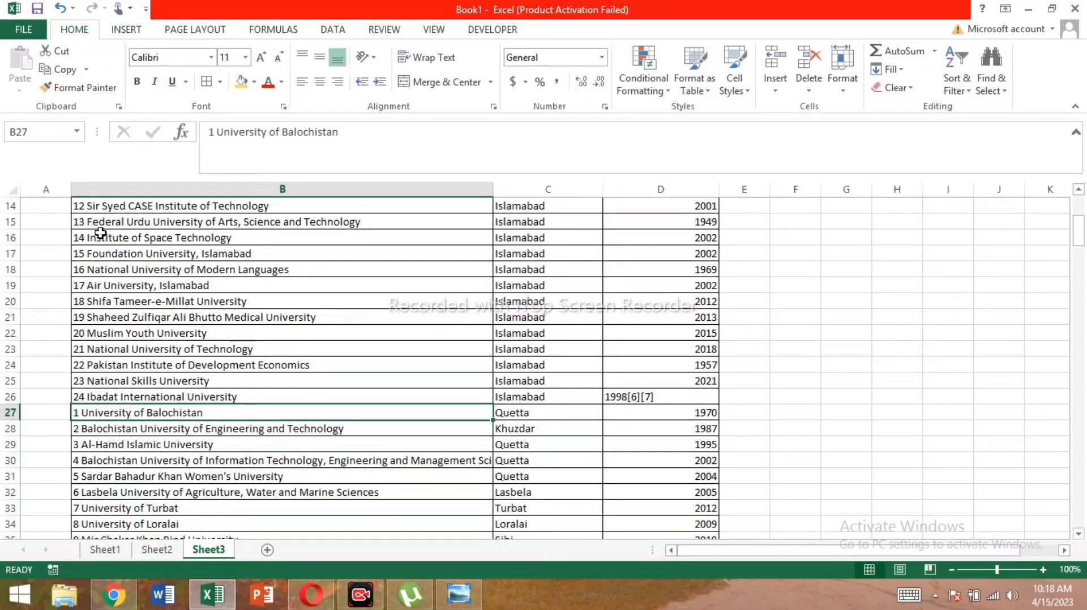
pyautogui.press('Down')
pyautogui.press('Up')
pyautogui.press('Down')
pyautogui.press('Up')
pyautogui.press('Up')
pyautogui.press('Up')
pyautogui.press('Up')
pyautogui.press('Up')
pyautogui.press('Up')
pyautogui.press('Up')
pyautogui.press('Up')
pyautogui.press('Up')
pyautogui.press('Up')
pyautogui.press('Up')
pyautogui.press('Up')
pyautogui.press('Up')
pyautogui.press('Up')
pyautogui.press('Up')
pyautogui.press('Up')
pyautogui.press('Up')
pyautogui.press('Up')
pyautogui.press('Up')
pyautogui.press('Up')
pyautogui.press('Up')
pyautogui.press('Up')
pyautogui.press('Up')
pyautogui.press('Up')
pyautogui.press('Up')
pyautogui.press('Up')
pyautogui.press('Up')
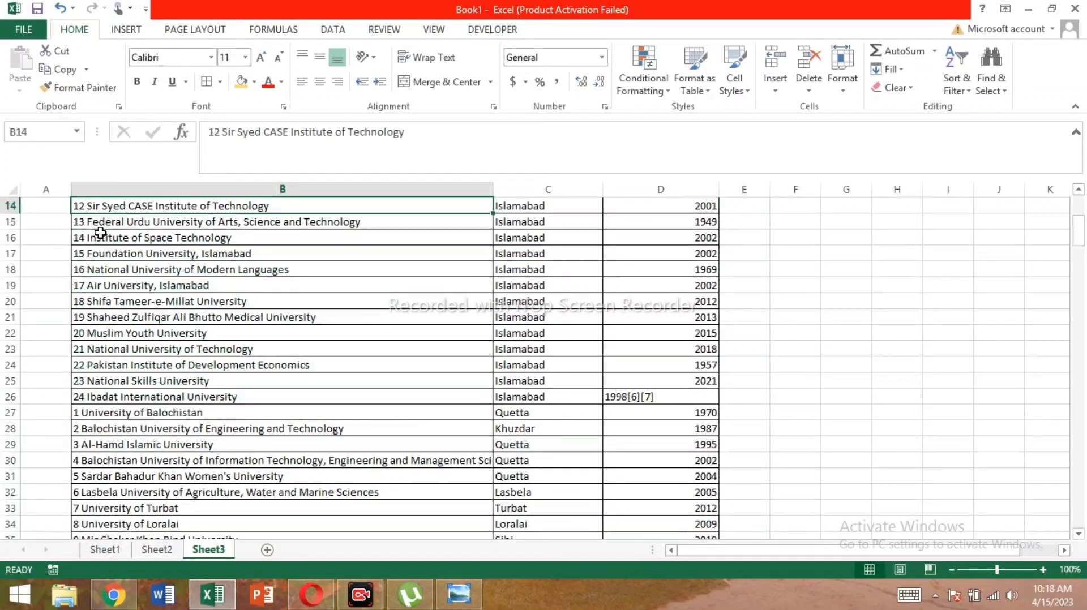
pyautogui.press('Down')
pyautogui.press('Down')
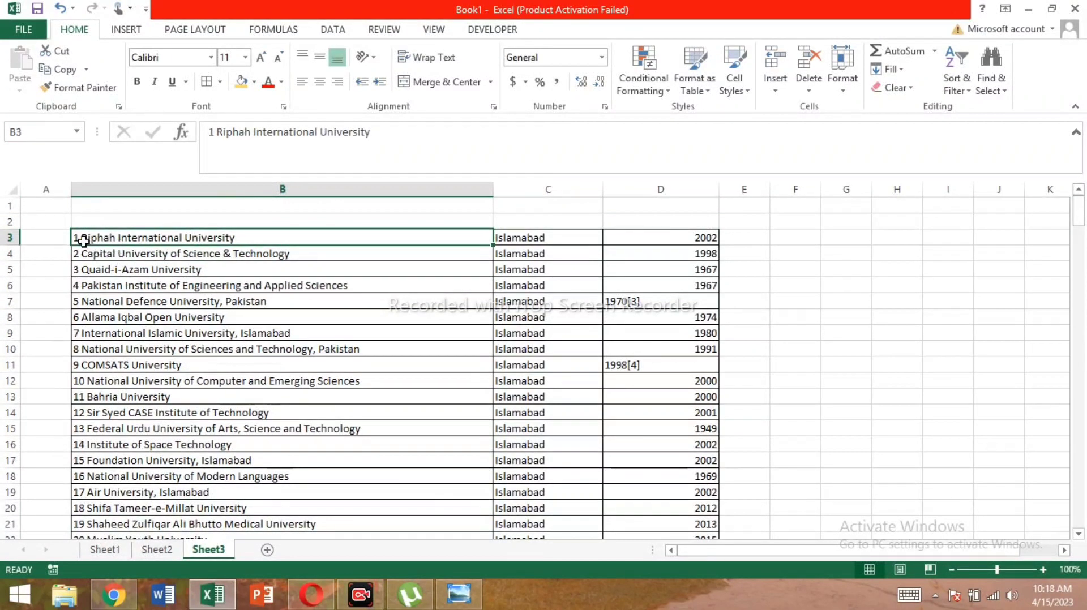
# Start Text to Columns on the whole of column B and choose Fixed width as the data type
pyautogui.doubleClick(88, 237)
pyautogui.click(139, 271)
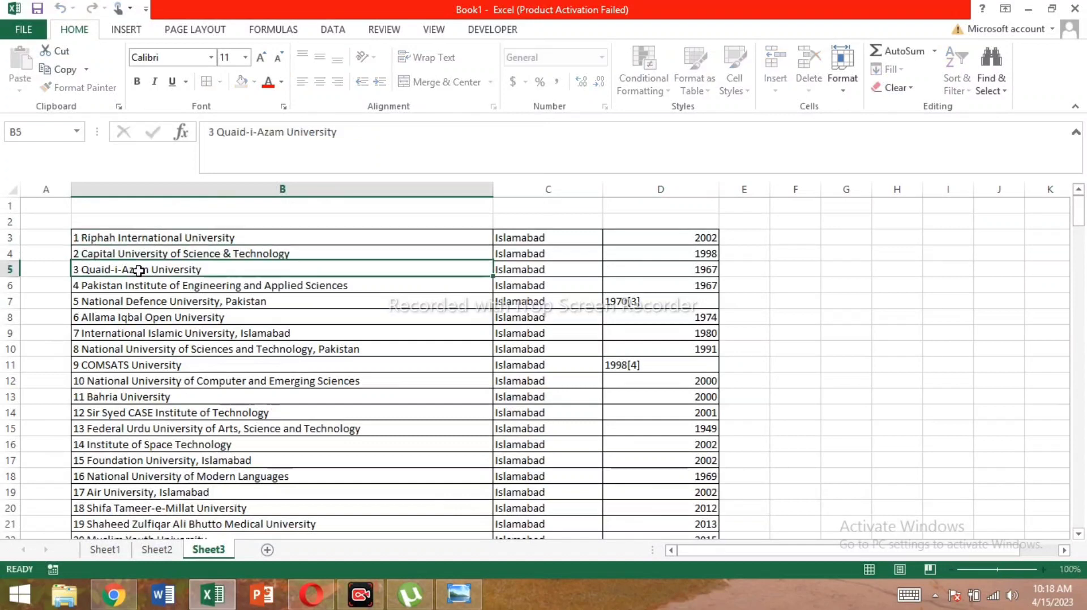
pyautogui.click(171, 234)
pyautogui.click(231, 189)
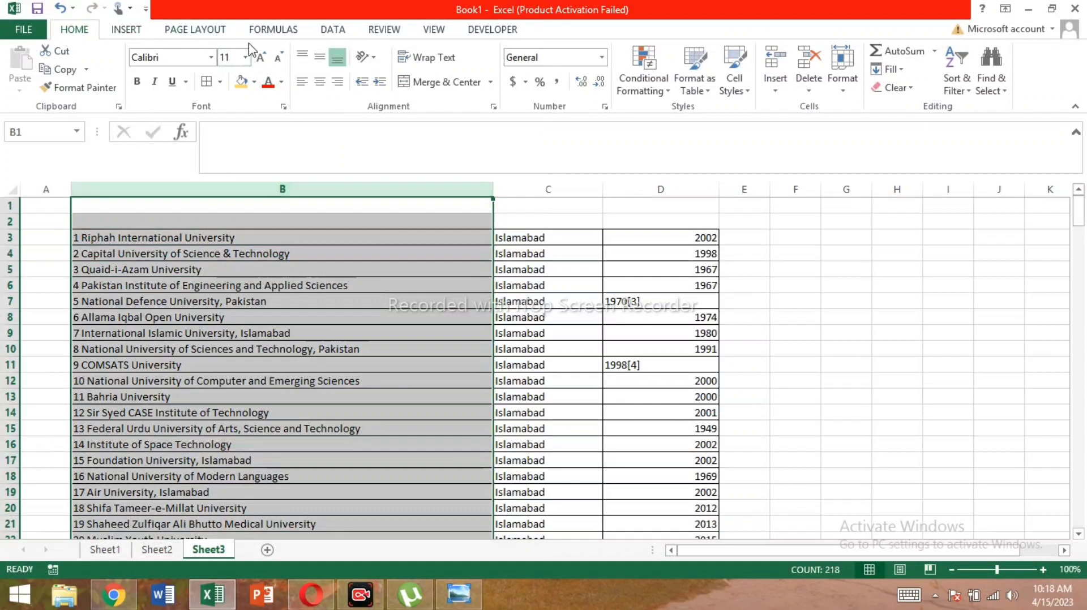
pyautogui.click(334, 31)
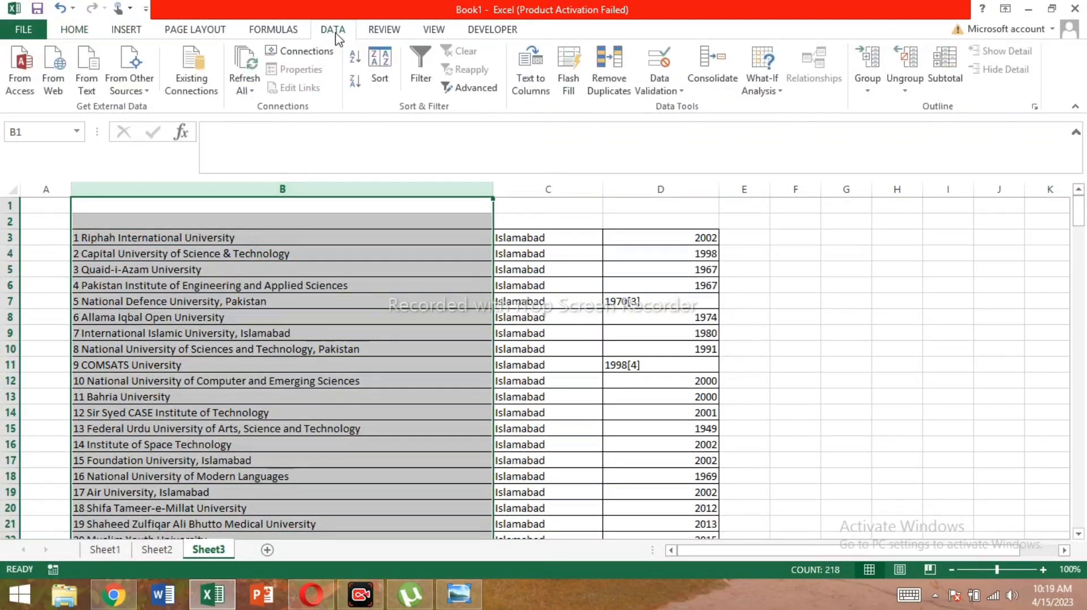
pyautogui.click(530, 83)
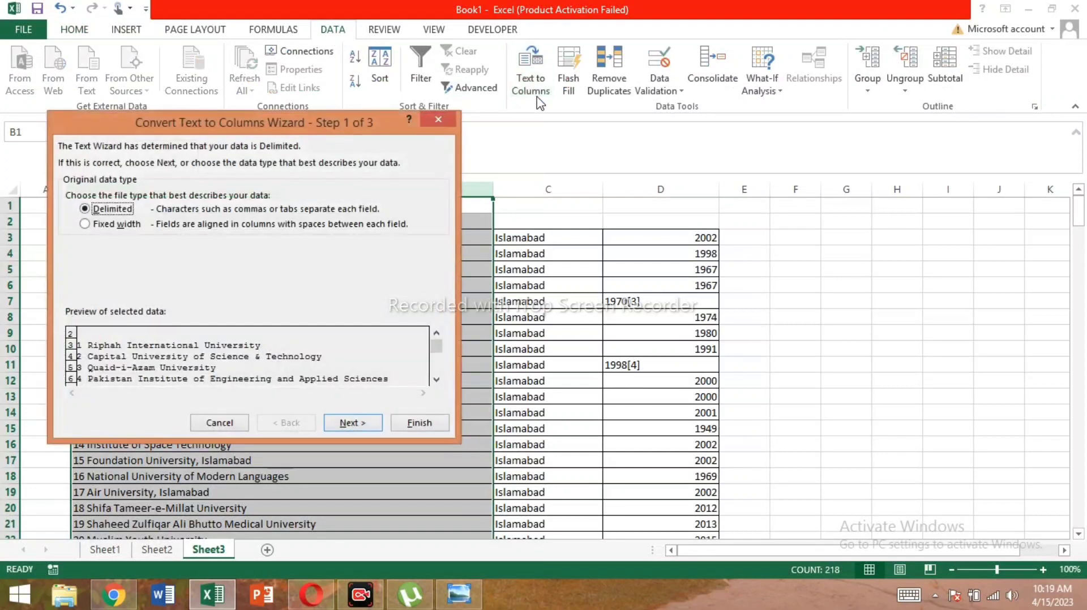
pyautogui.click(96, 229)
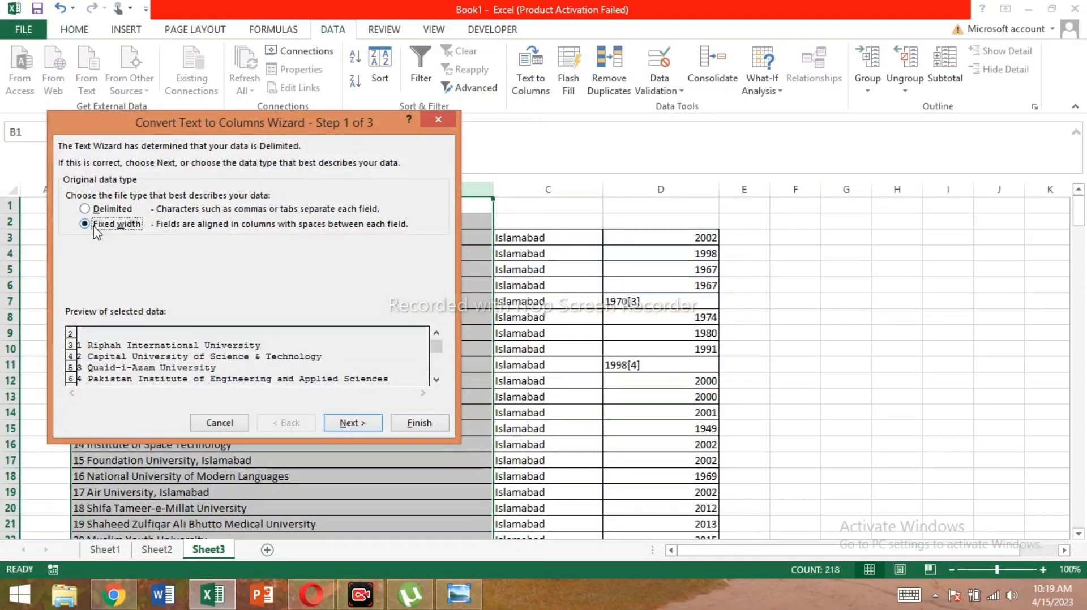
pyautogui.click(352, 422)
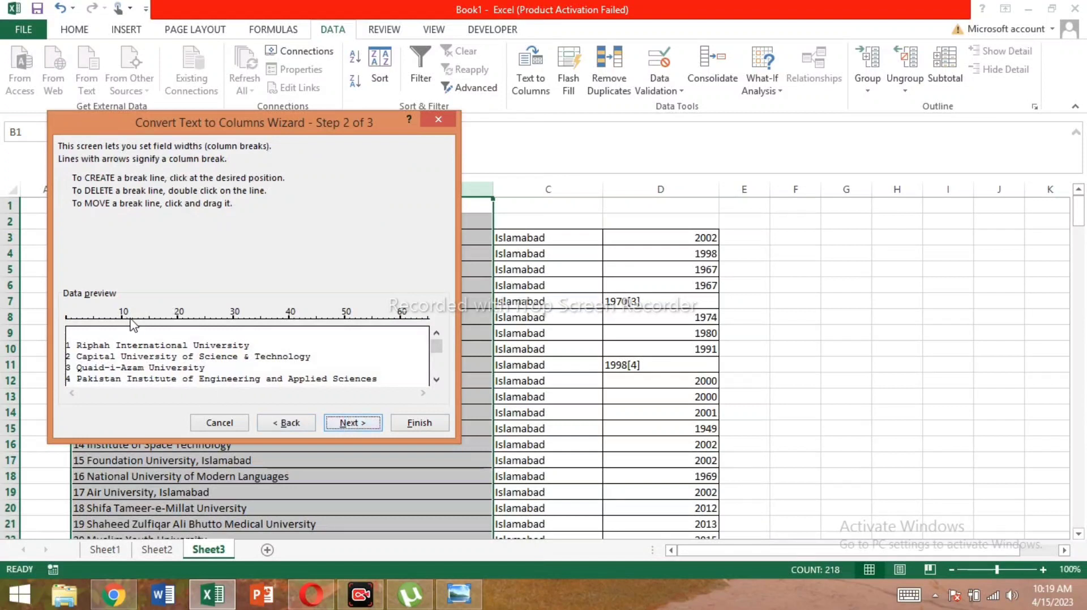
# Set a column break right after the serial numbers and finish the conversion at $B$1, replacing the existing data in column C
pyautogui.moveTo(123, 319); pyautogui.dragTo(77, 319)
pyautogui.moveTo(437, 352); pyautogui.dragTo(440, 310)
pyautogui.click(346, 426)
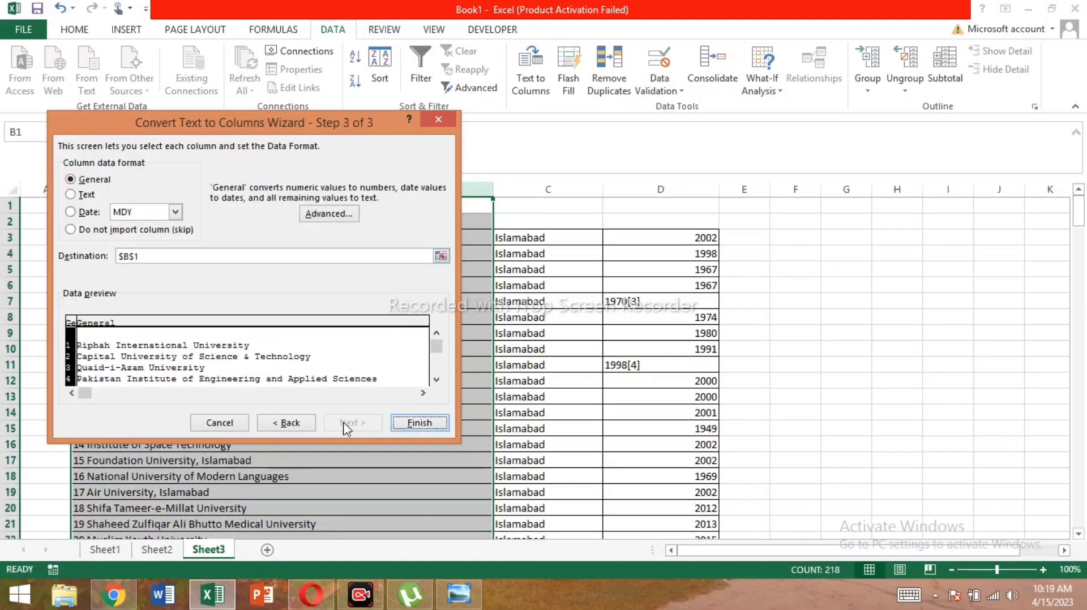
pyautogui.click(421, 423)
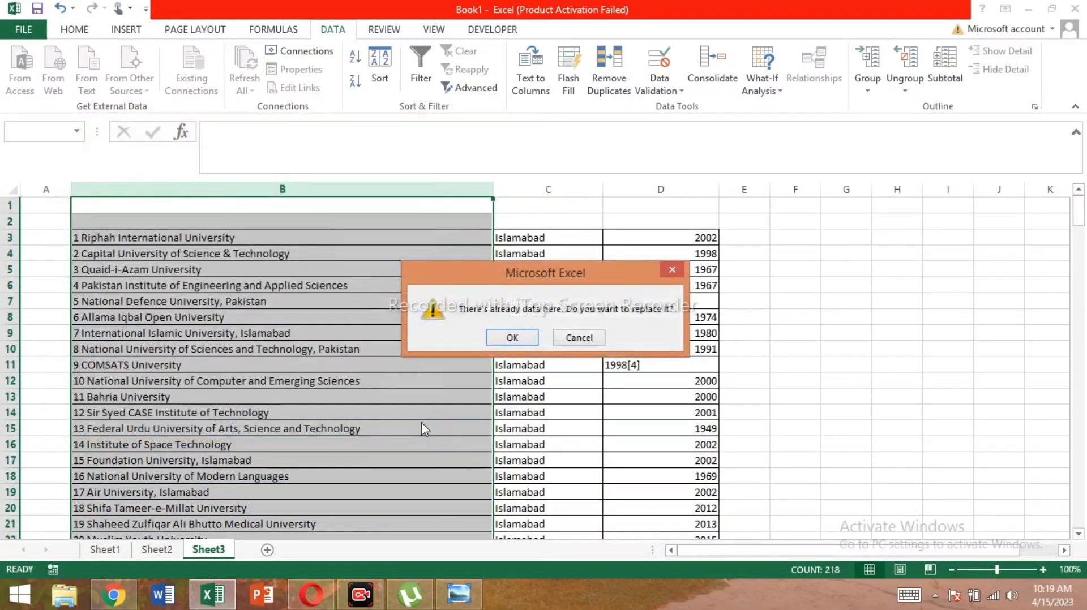
pyautogui.click(511, 338)
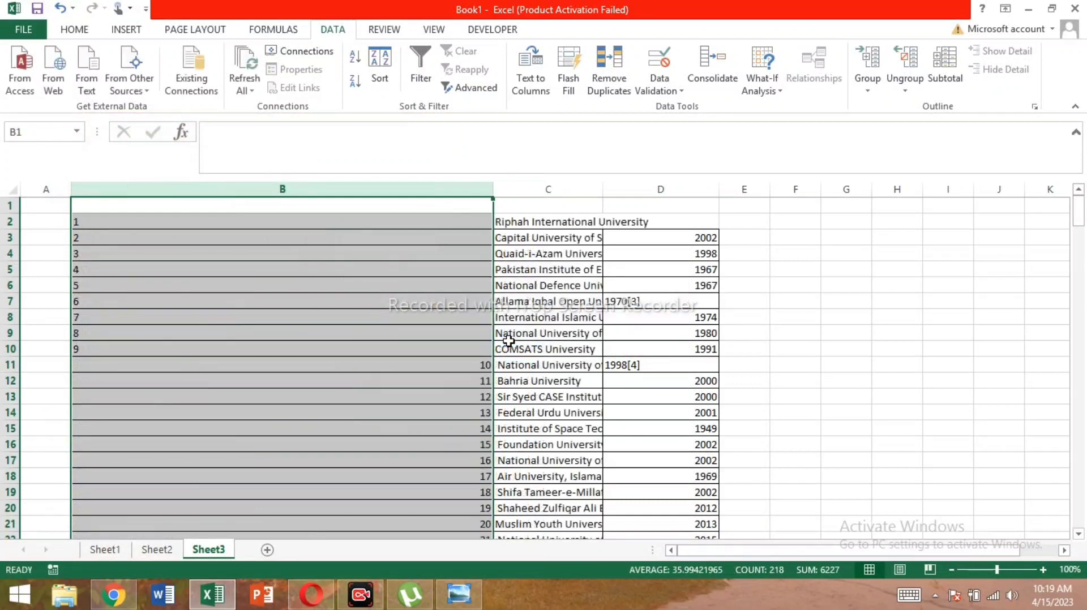
pyautogui.click(509, 344)
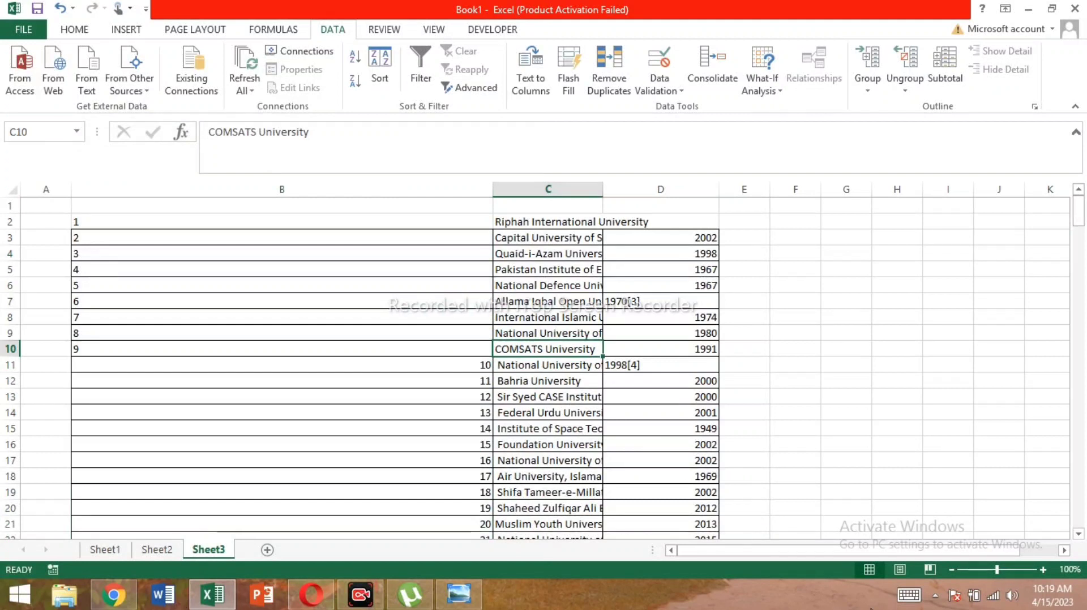
pyautogui.click(546, 317)
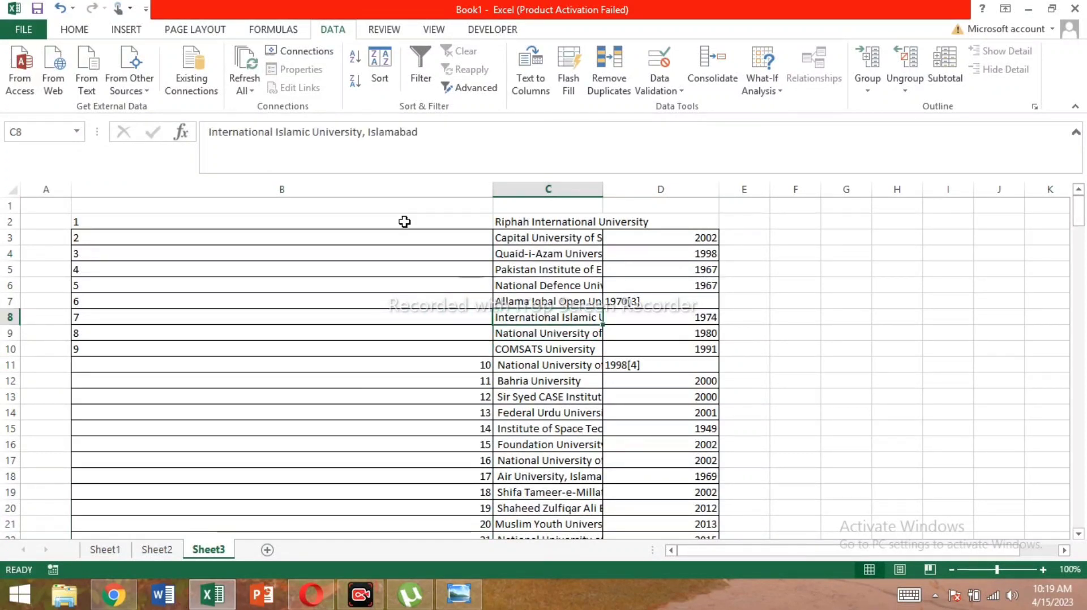
# Center the serial numbers horizontally throughout column B
pyautogui.click(341, 189)
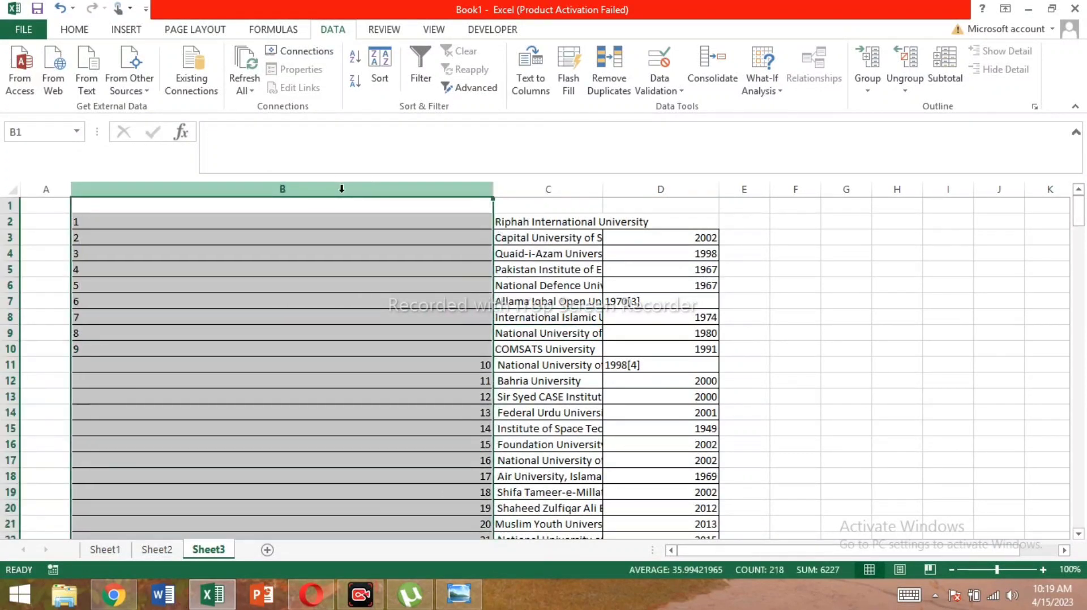
pyautogui.click(69, 35)
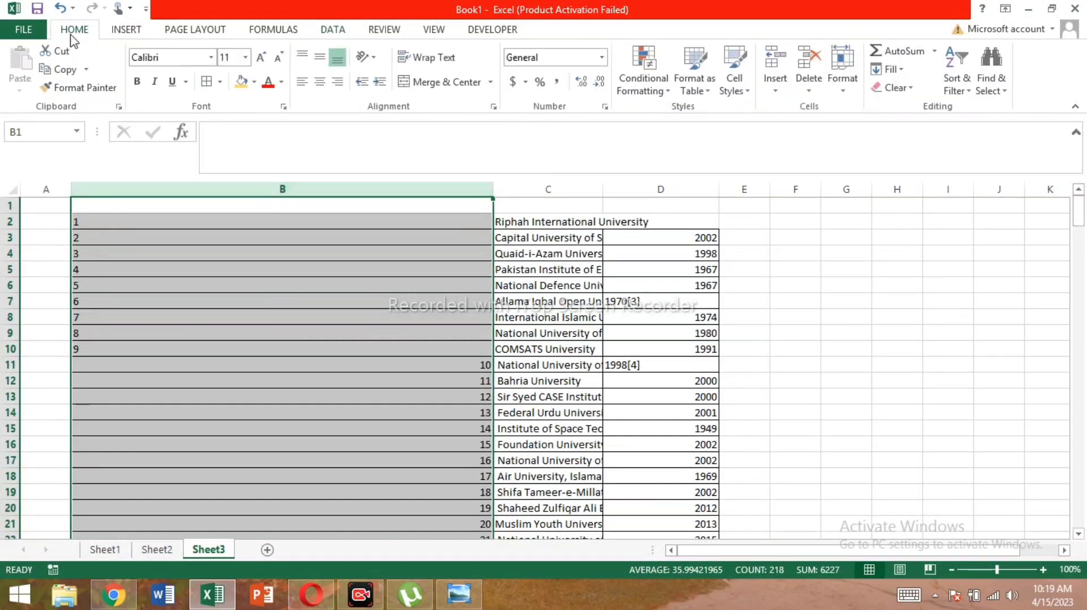
pyautogui.click(320, 85)
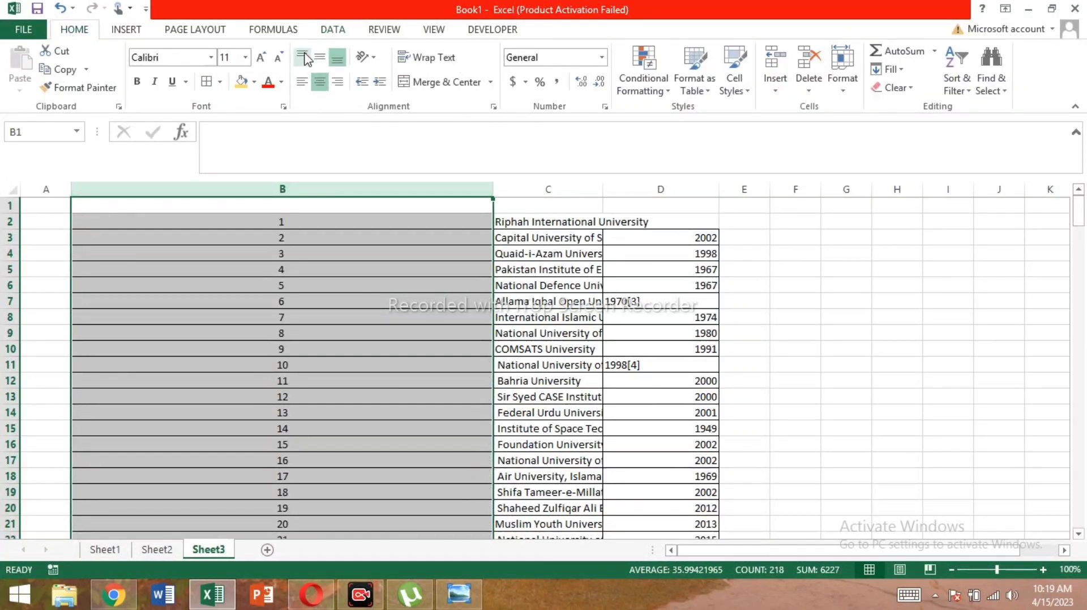
pyautogui.click(296, 260)
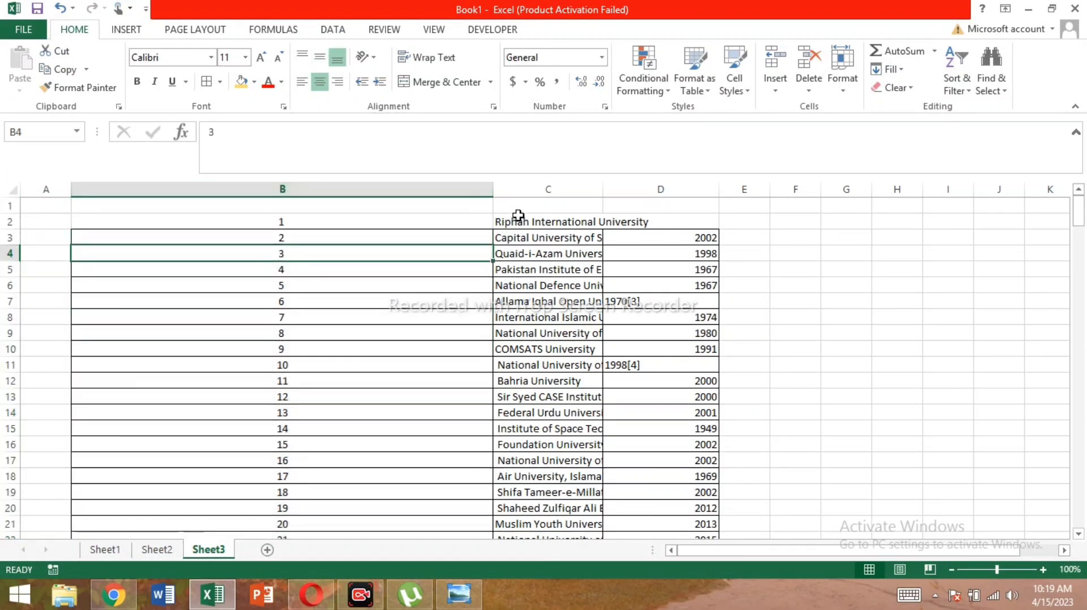
# Autofit column B to the serial numbers and column C to the university names
pyautogui.doubleClick(488, 193)
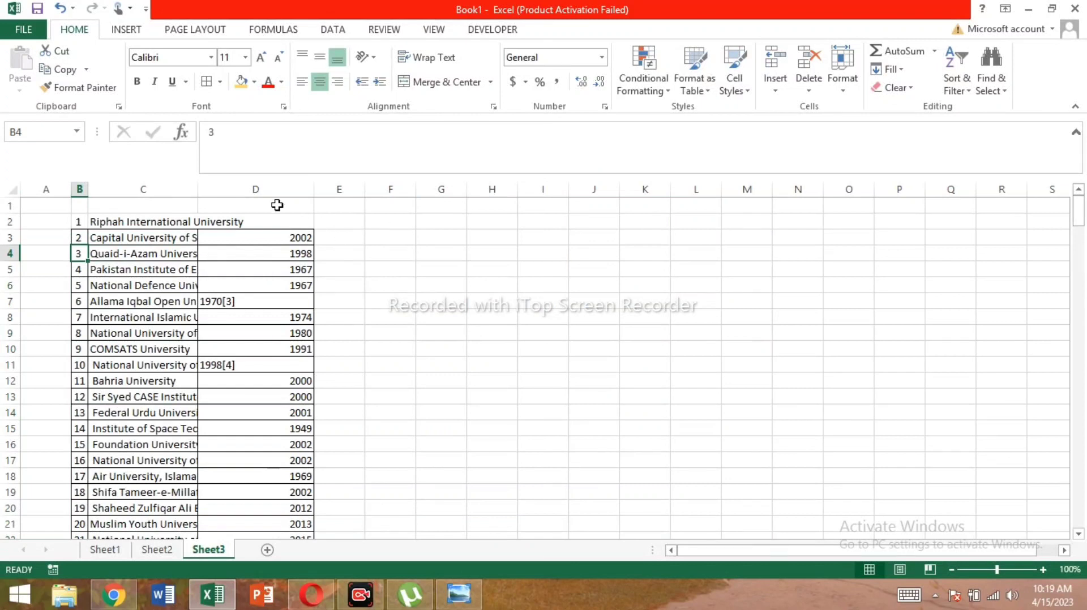
pyautogui.doubleClick(198, 189)
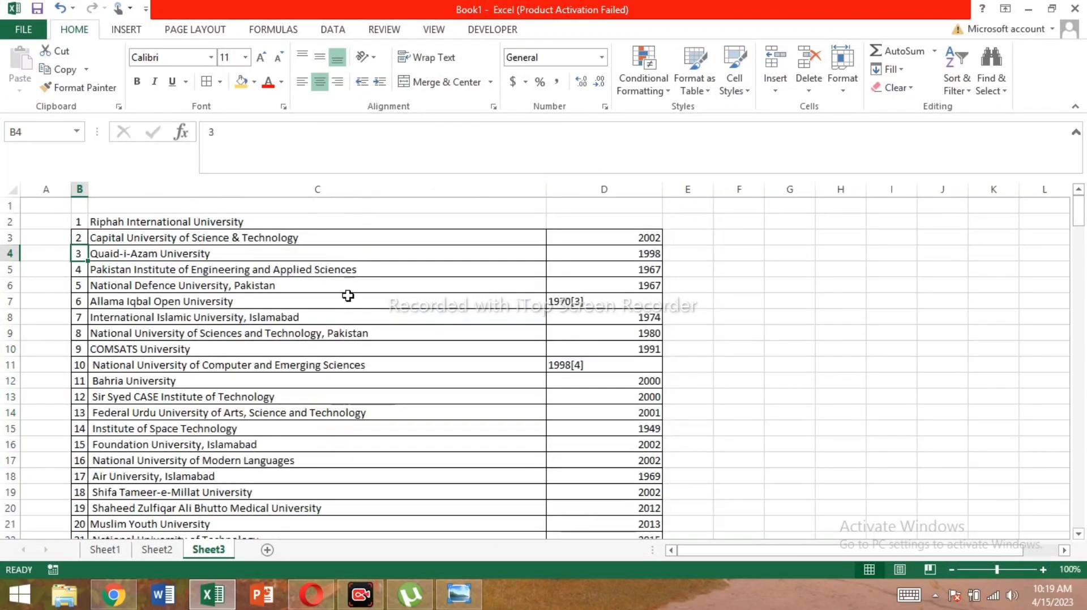
pyautogui.click(355, 313)
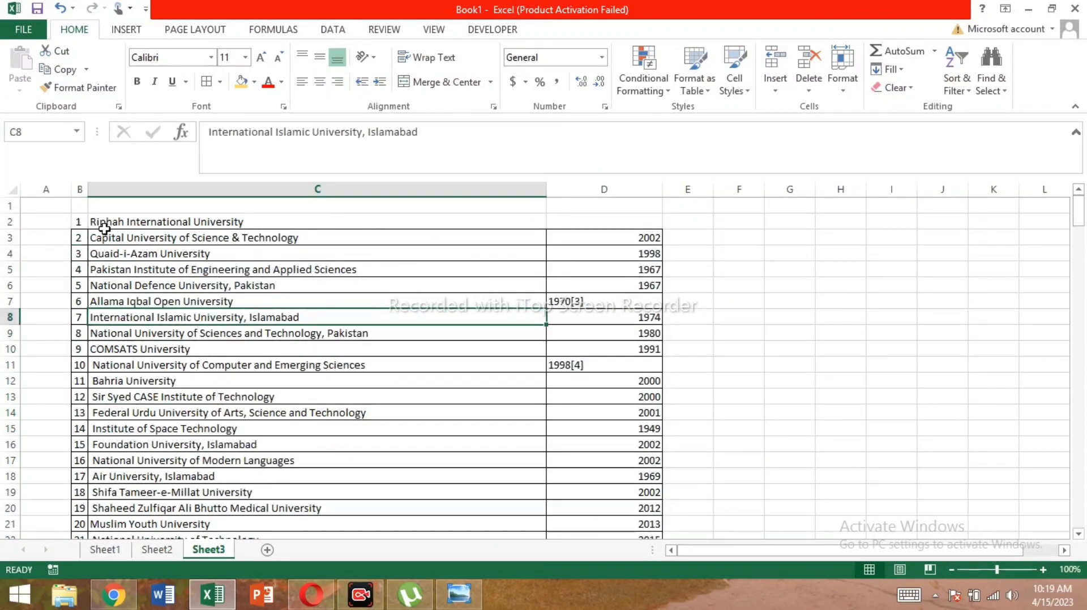
# Apply all borders to the whole list in columns B to D, including its first row
pyautogui.click(75, 224)
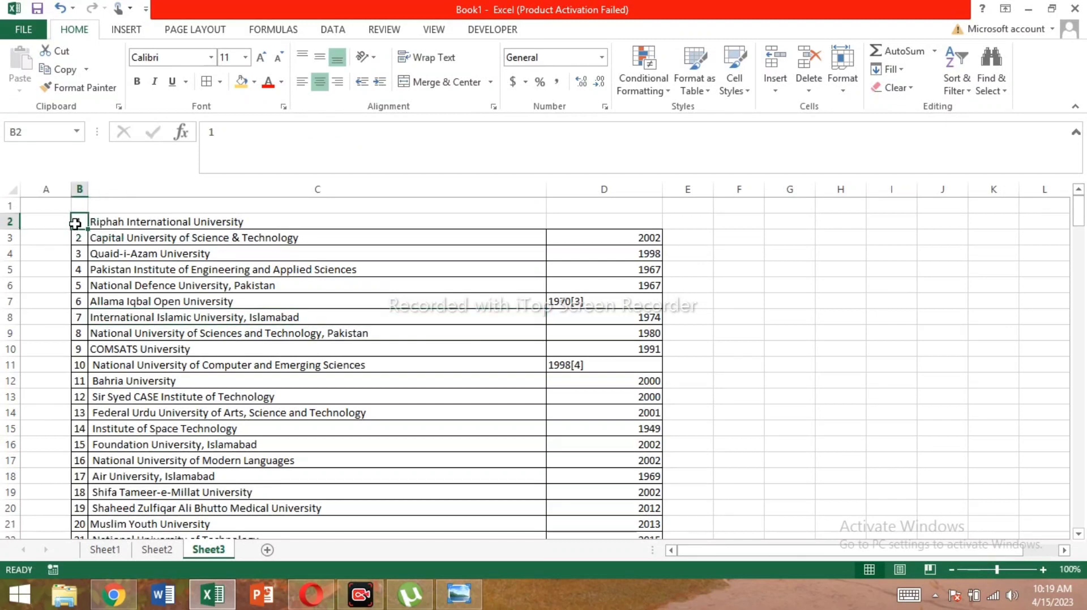
pyautogui.hotkey('ctrl', 'shift', 'Right')
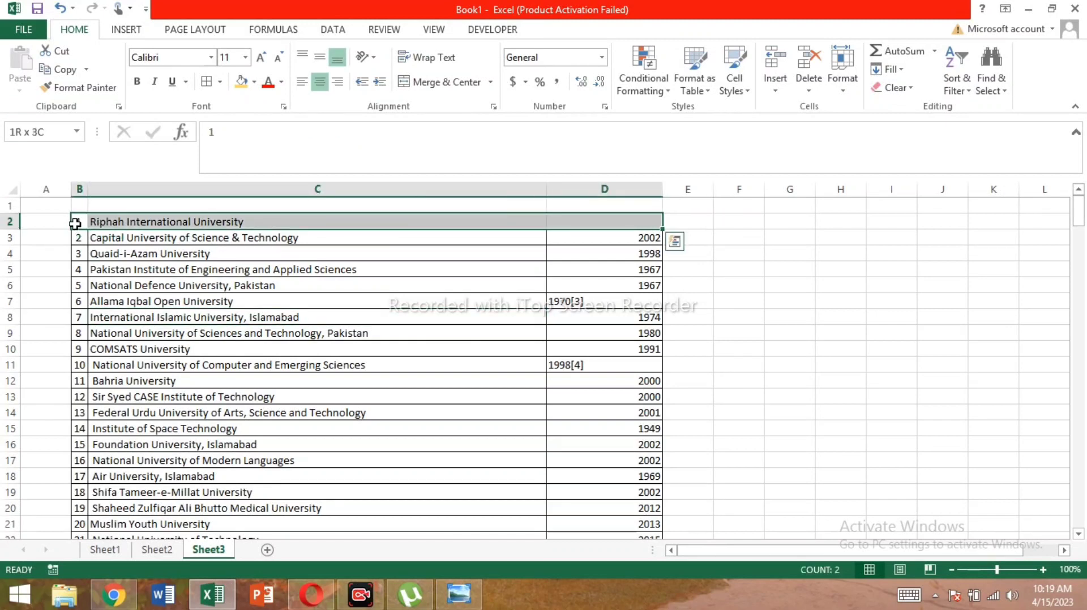
pyautogui.hotkey('ctrl', 'shift', 'Down')
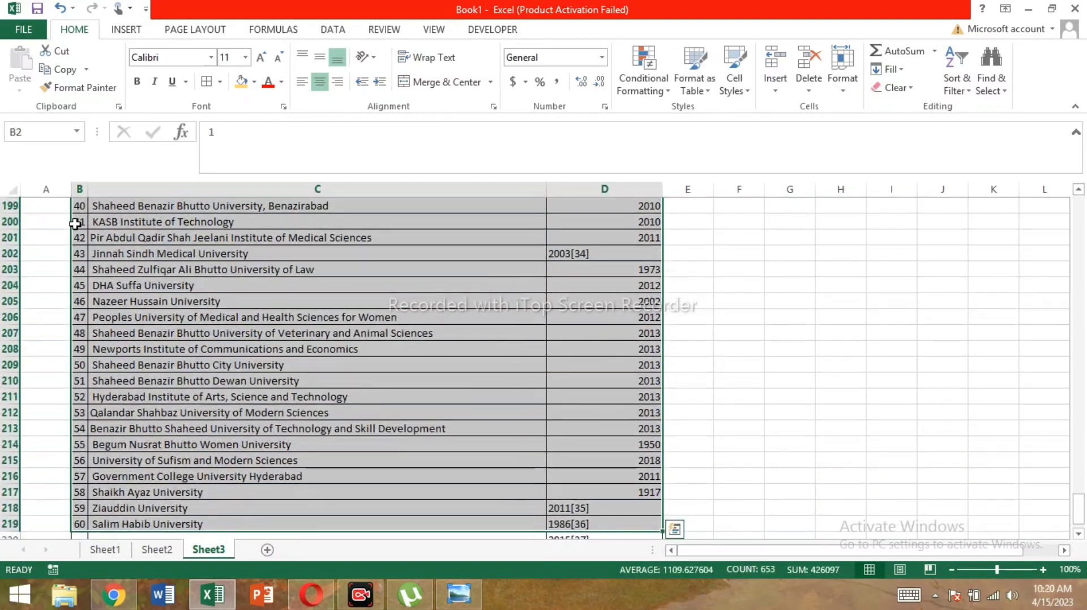
pyautogui.hotkey('ctrl', 'BackSpace')
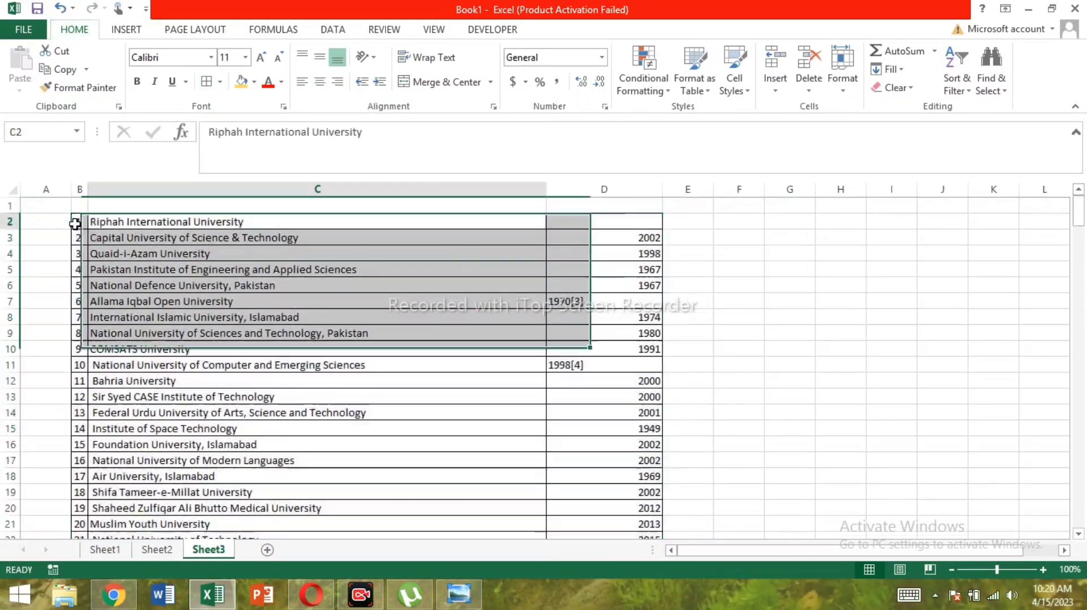
pyautogui.press('Right')
pyautogui.press('Right')
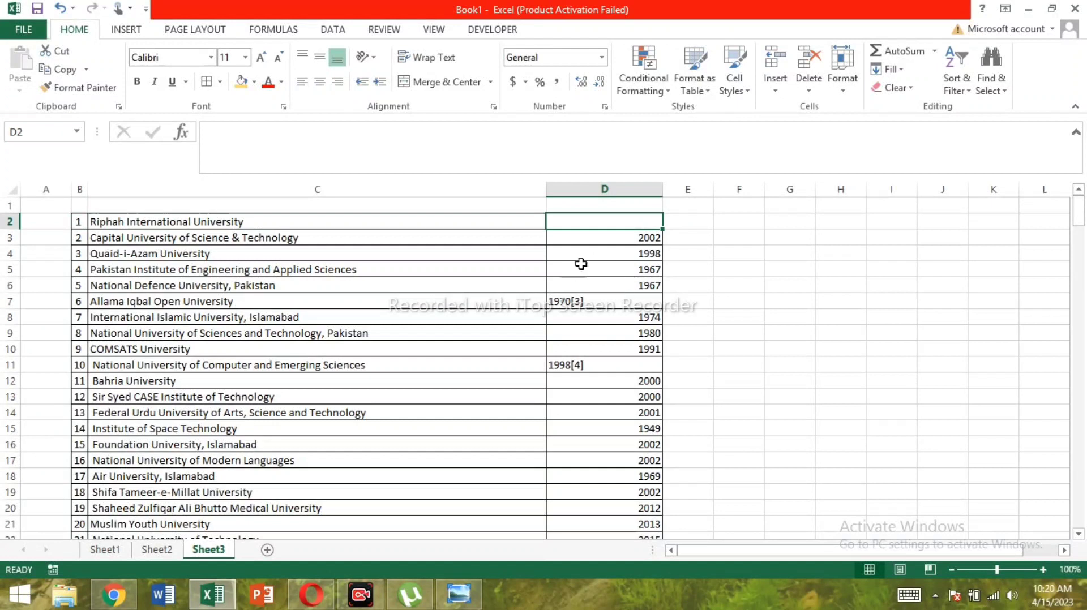
# Center the establishment years horizontally and vertically throughout column D
pyautogui.click(604, 187)
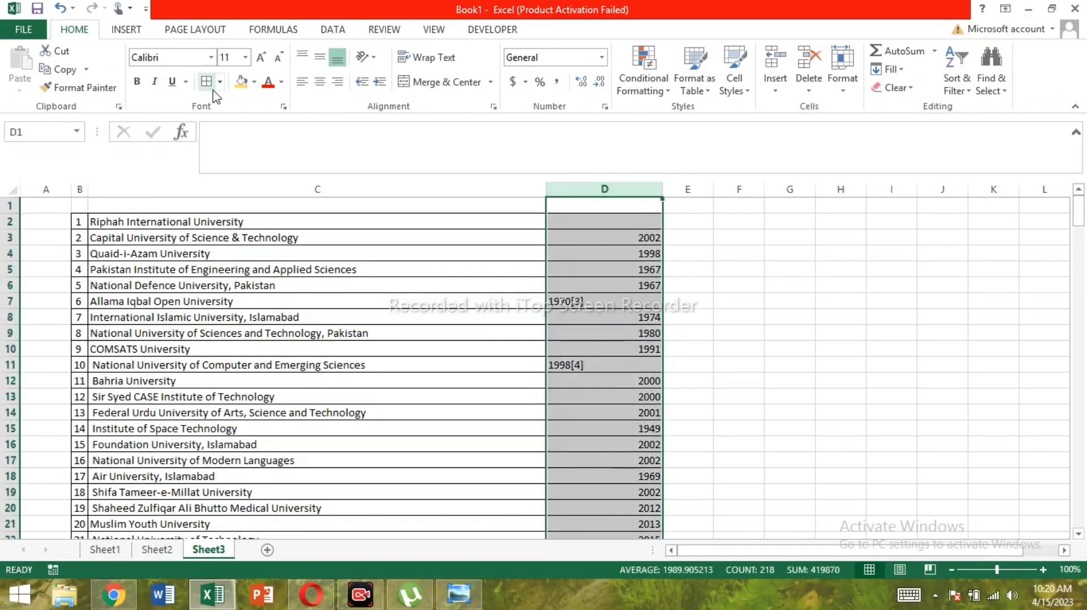
pyautogui.click(317, 83)
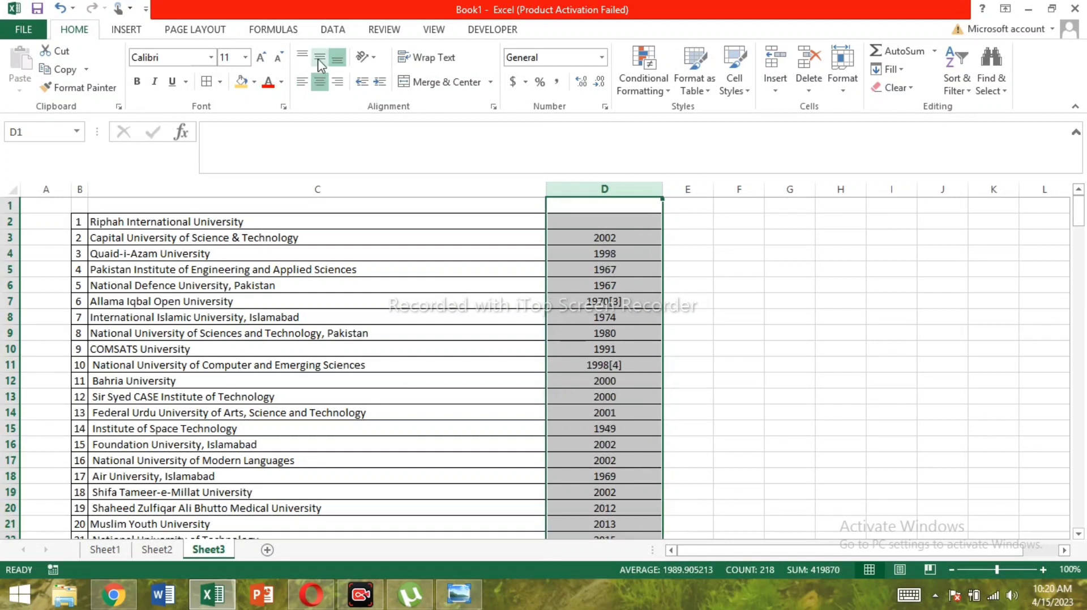
pyautogui.click(319, 61)
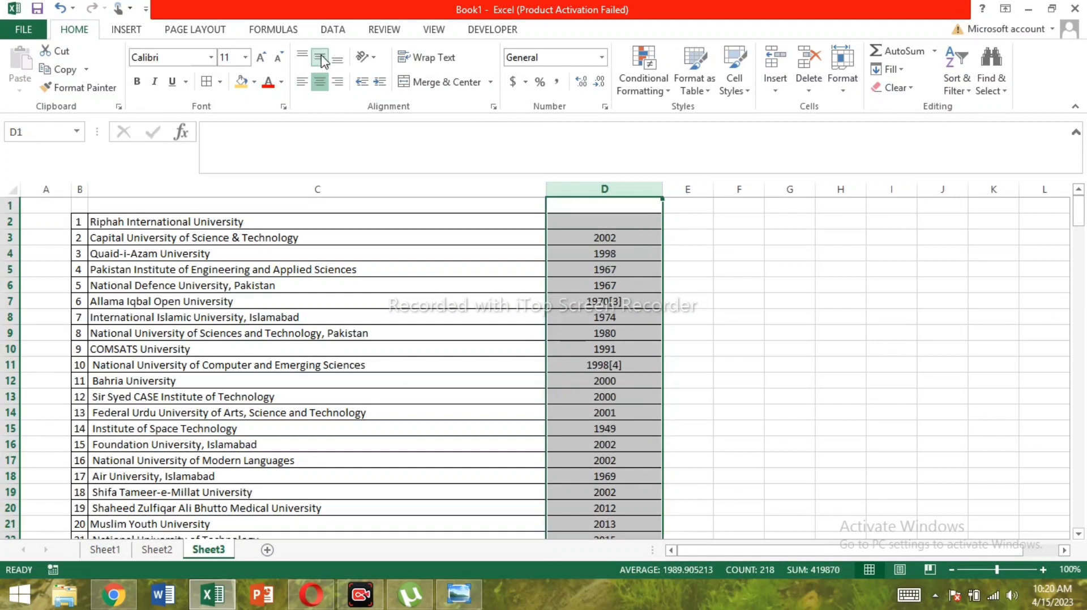
pyautogui.click(738, 328)
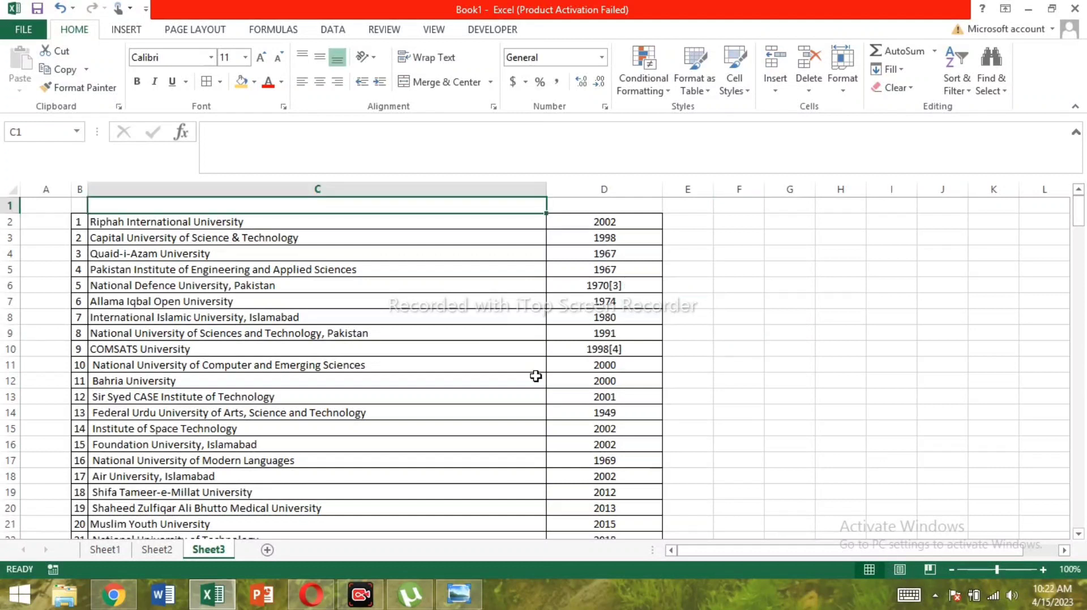
# Insert a blank row above the university list for column headings
pyautogui.rightClick(9, 207)
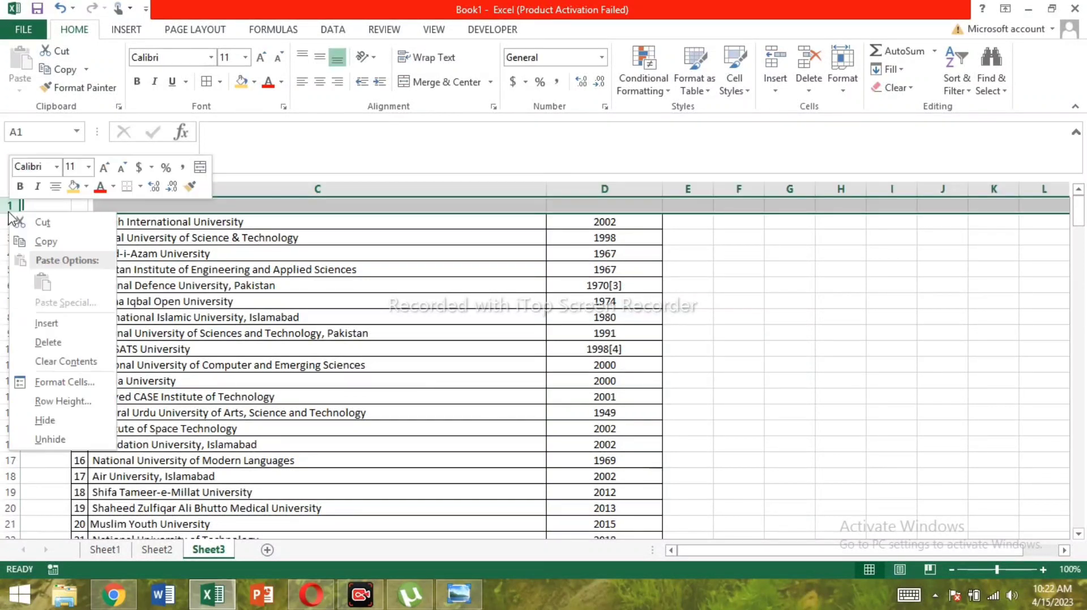
pyautogui.click(91, 336)
pyautogui.click(243, 286)
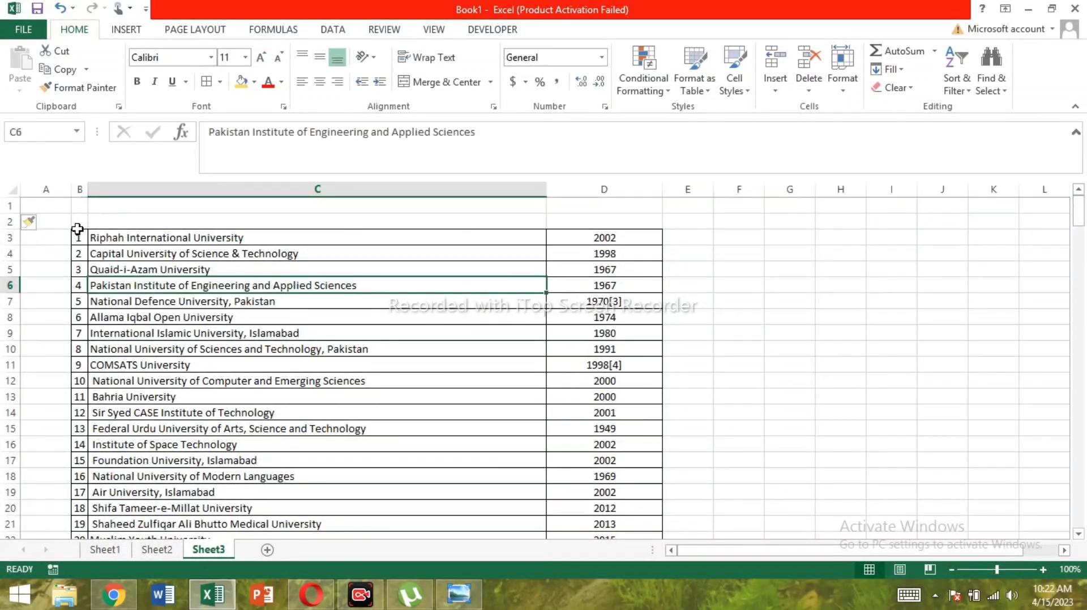
# Copy the University, Location and Established headings from Sheet2 into row 2 of Sheet3, starting at C2
pyautogui.click(154, 550)
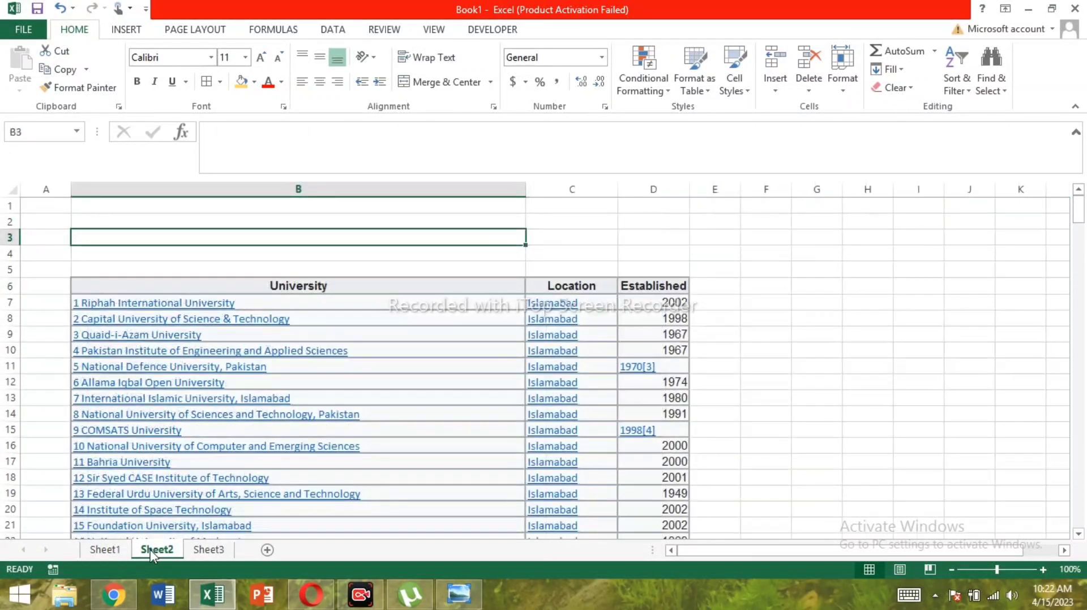
pyautogui.moveTo(167, 279); pyautogui.dragTo(640, 290)
pyautogui.hotkey('ctrl', 'c')
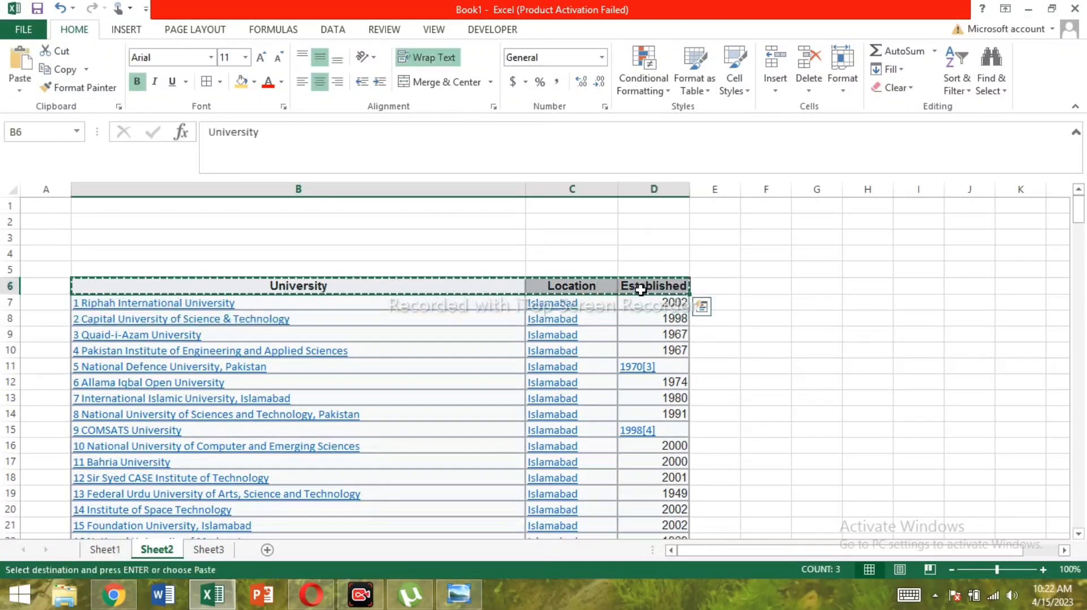
pyautogui.click(207, 549)
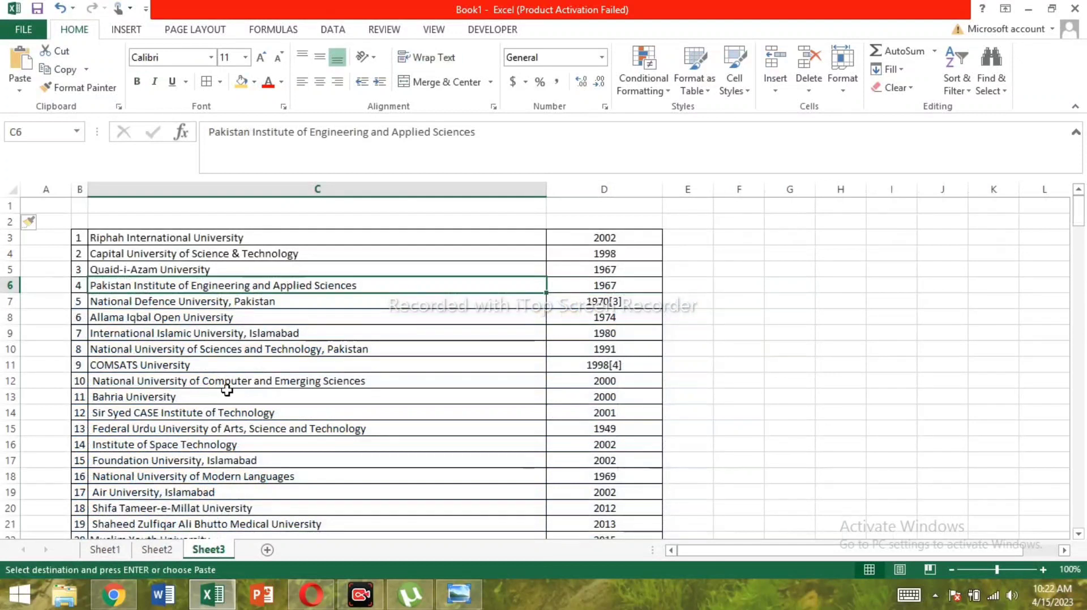
pyautogui.click(100, 223)
pyautogui.hotkey('ctrl', 'v')
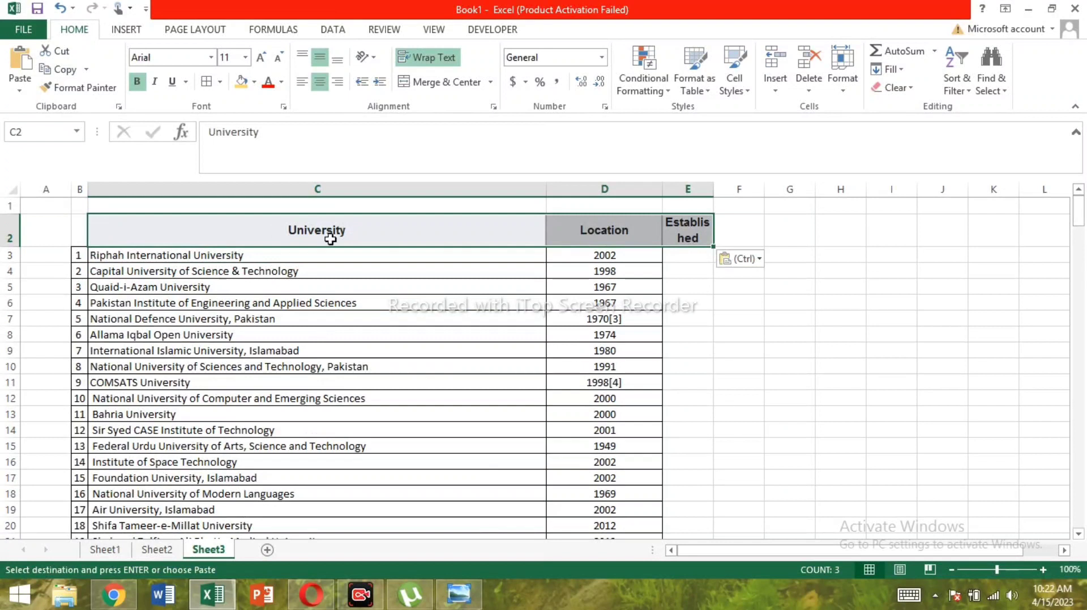
# Clear the pasted Location and Established headings and enter Year as the heading in D2
pyautogui.click(583, 232)
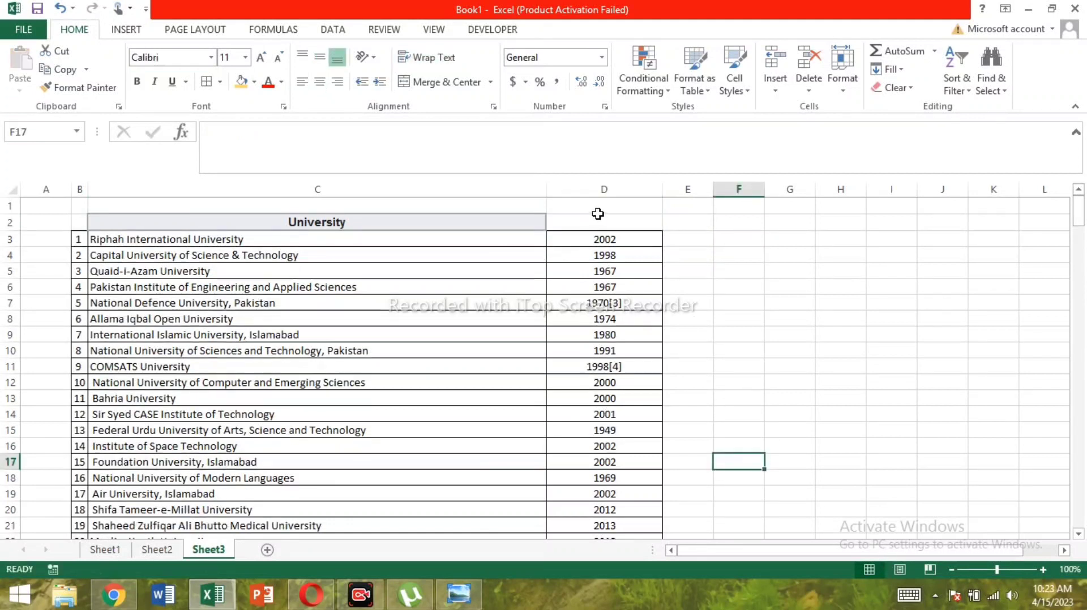
pyautogui.click(595, 217)
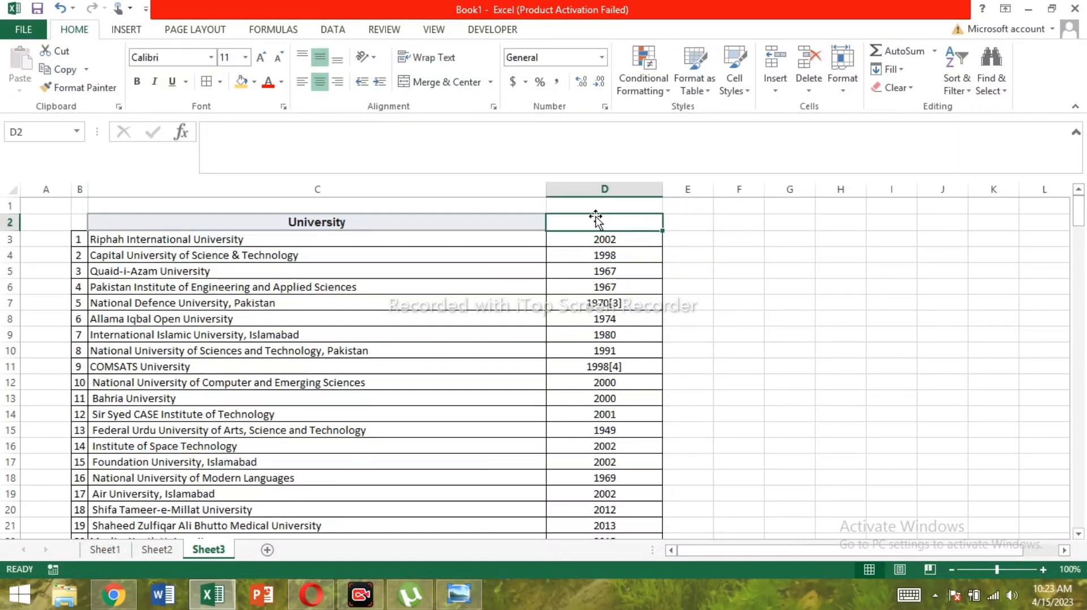
pyautogui.write('T')
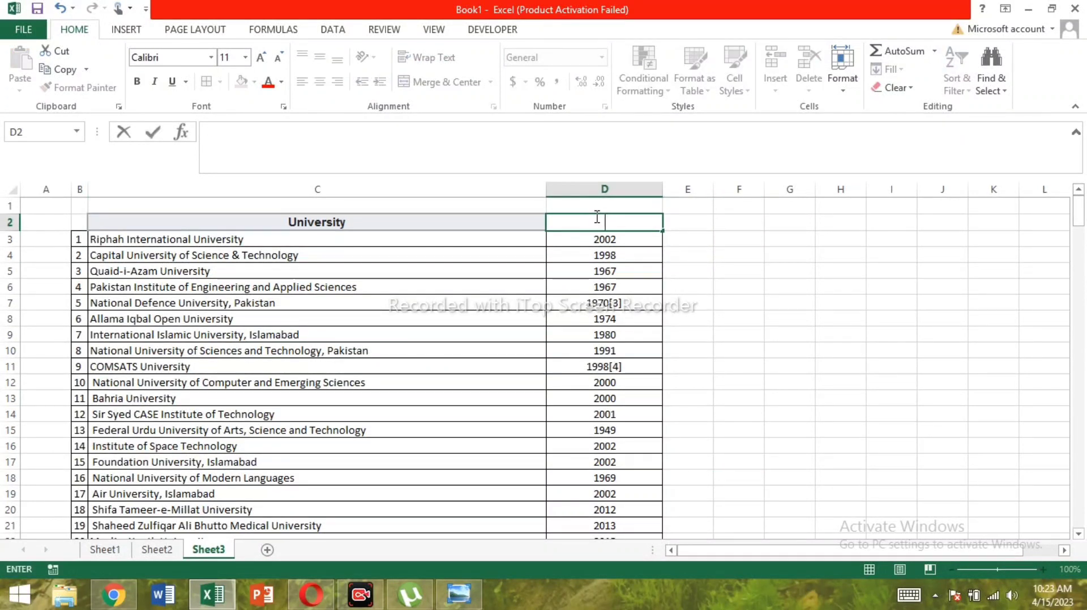
pyautogui.write('Year')
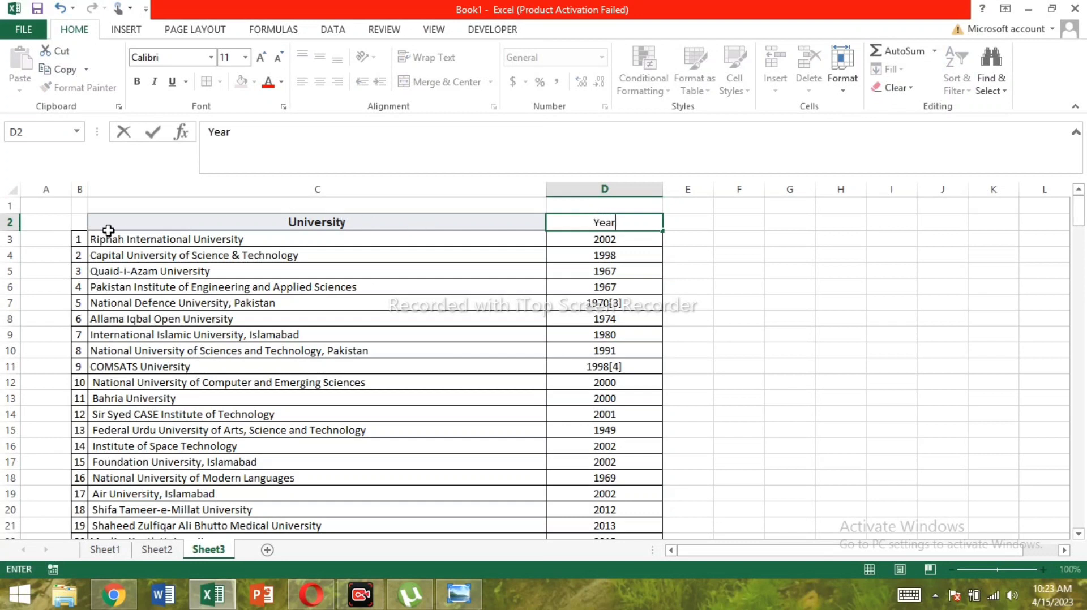
# Enter Sr No as the heading in B2 and autofit column B to it
pyautogui.click(80, 221)
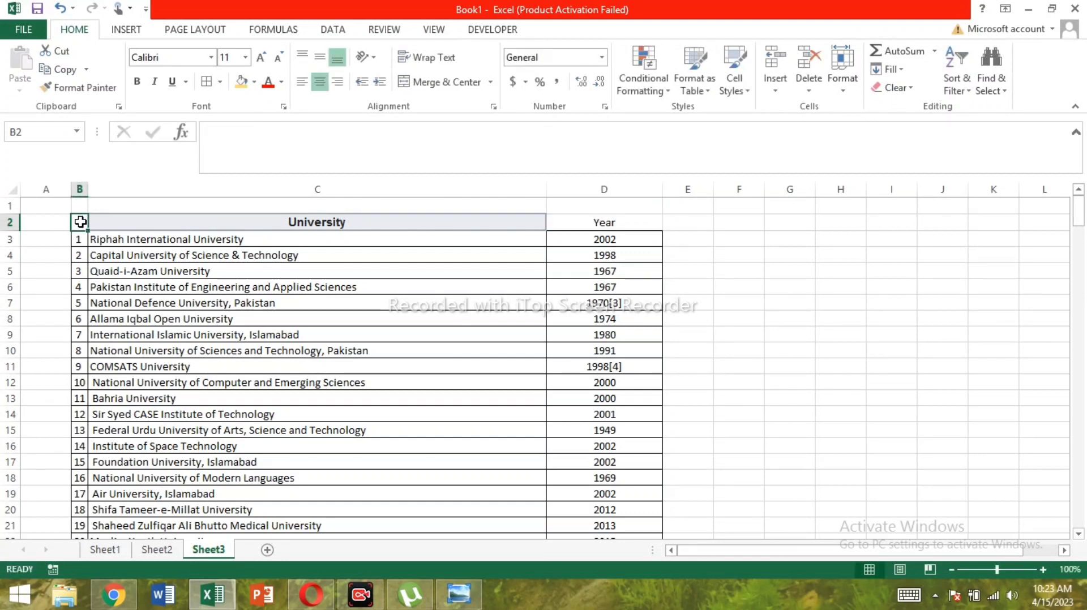
pyautogui.write('Sr')
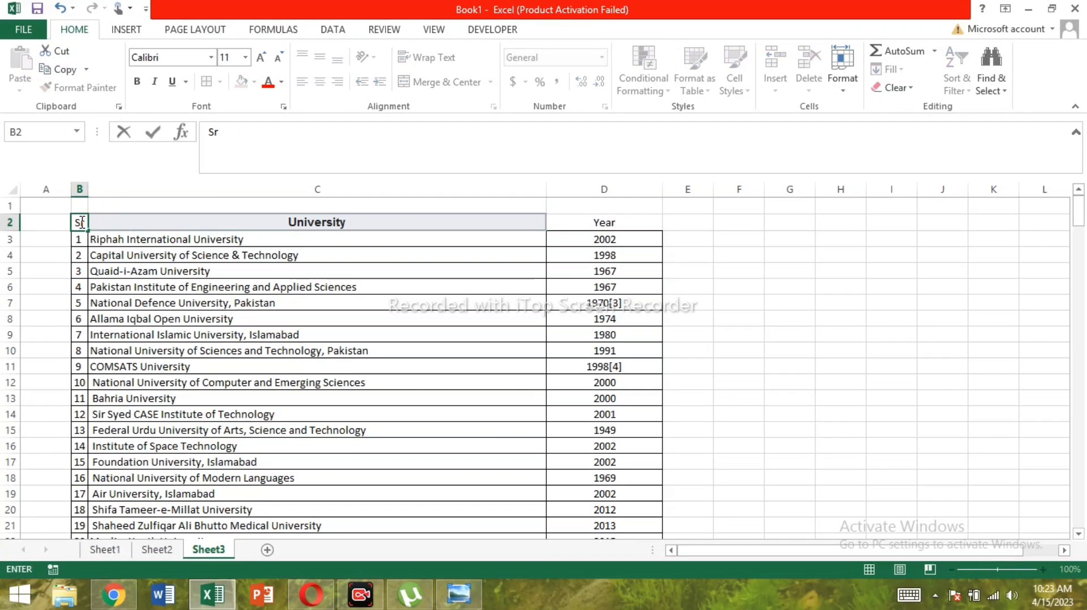
pyautogui.write(' No')
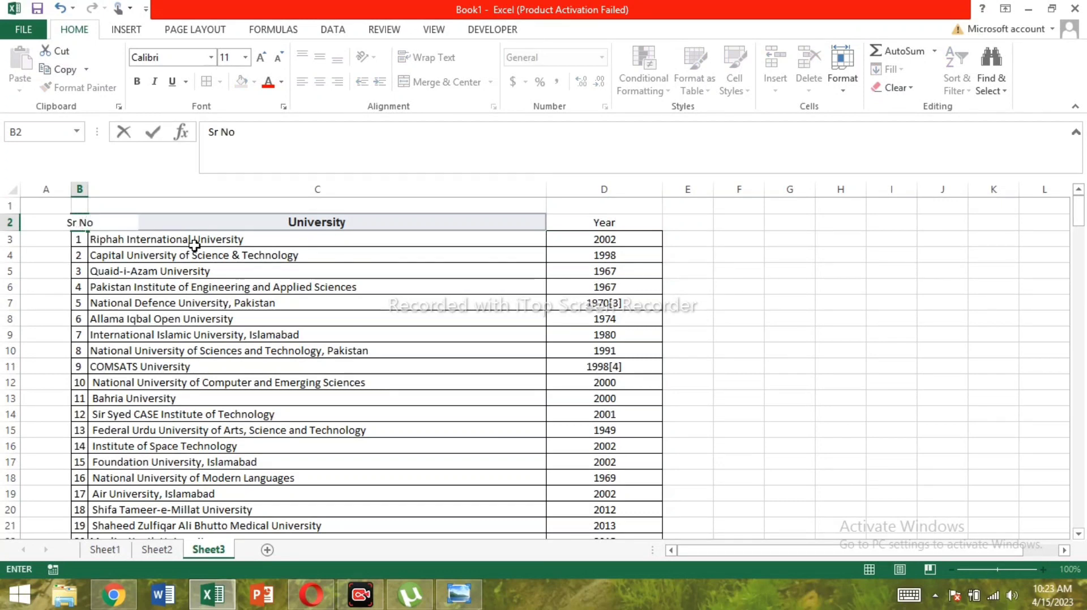
pyautogui.click(198, 253)
pyautogui.click(81, 189)
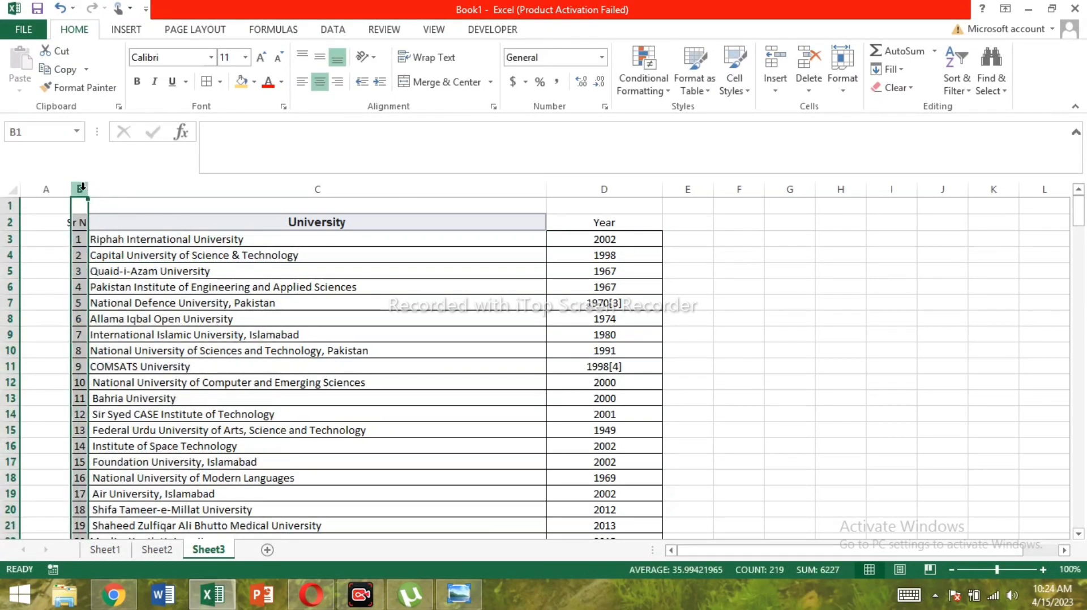
pyautogui.doubleClick(88, 189)
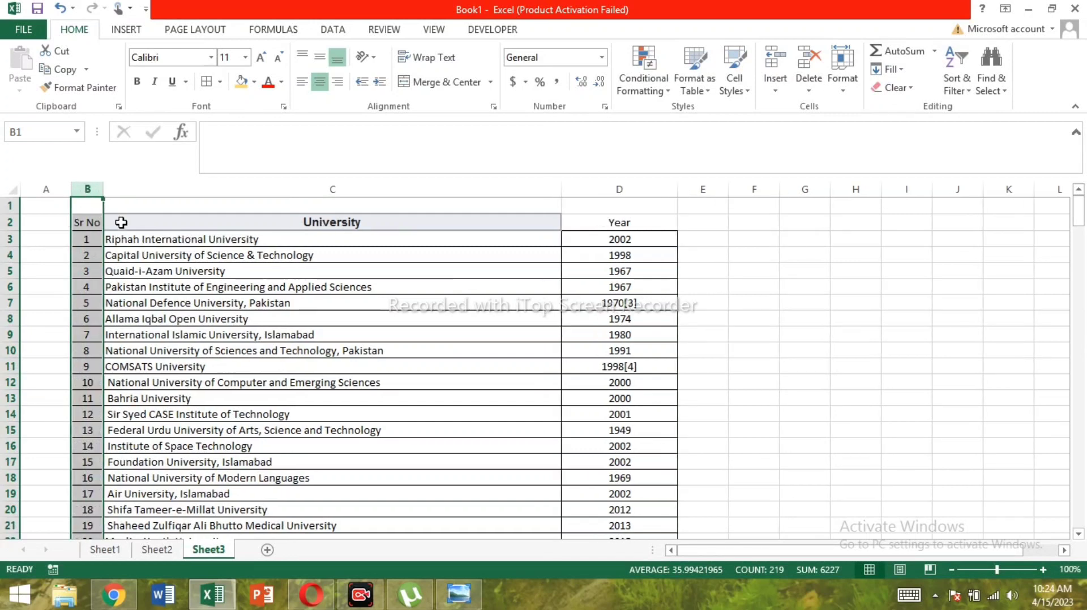
# Copy the University heading's formatting onto the Sr No and Year headings with Format Painter
pyautogui.click(121, 222)
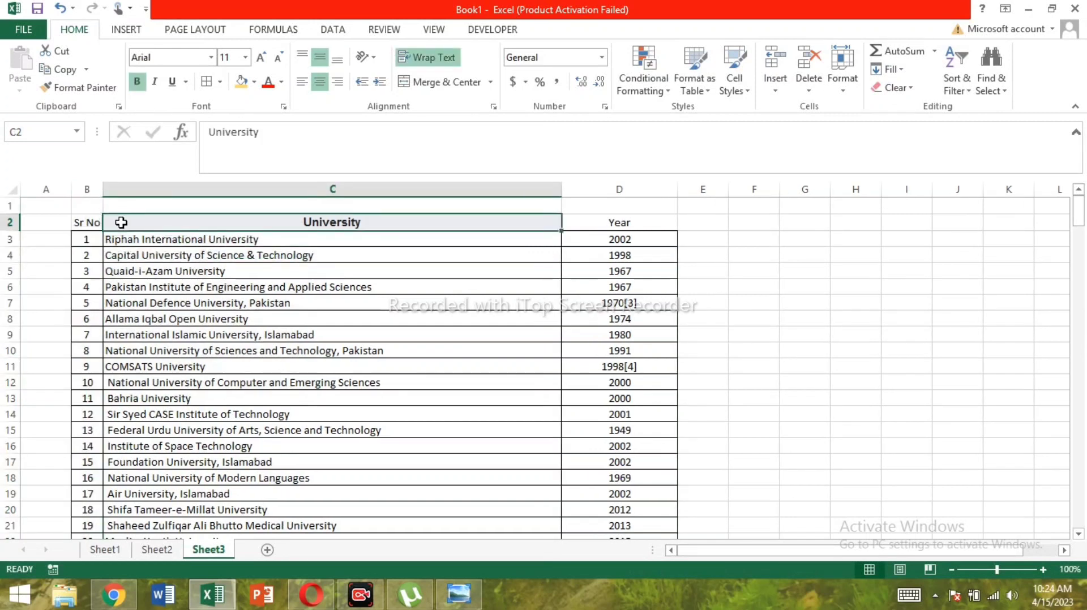
pyautogui.click(75, 87)
pyautogui.click(89, 220)
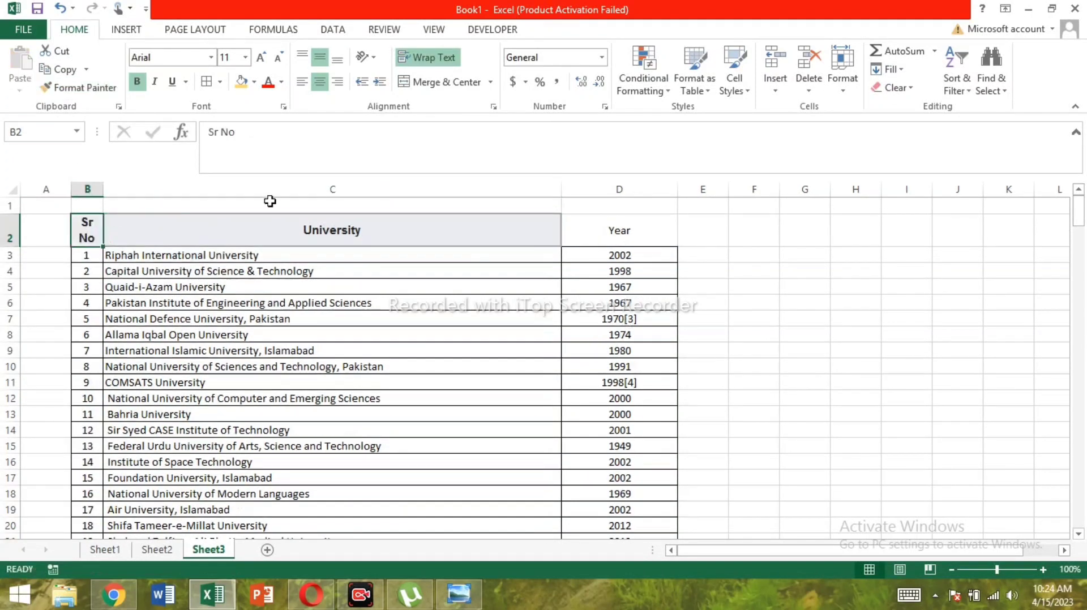
pyautogui.click(314, 227)
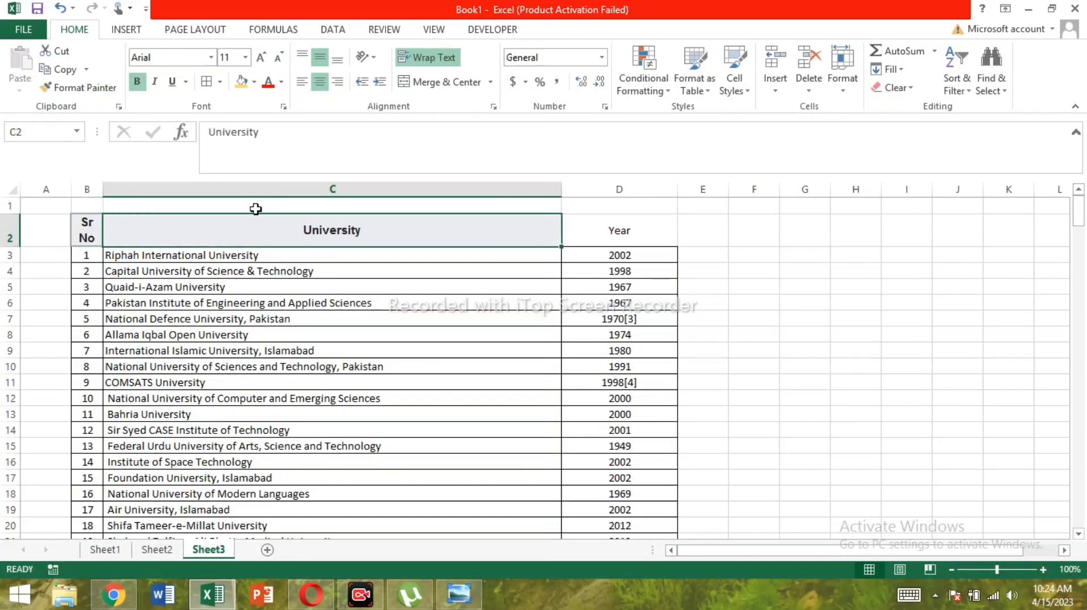
pyautogui.click(90, 89)
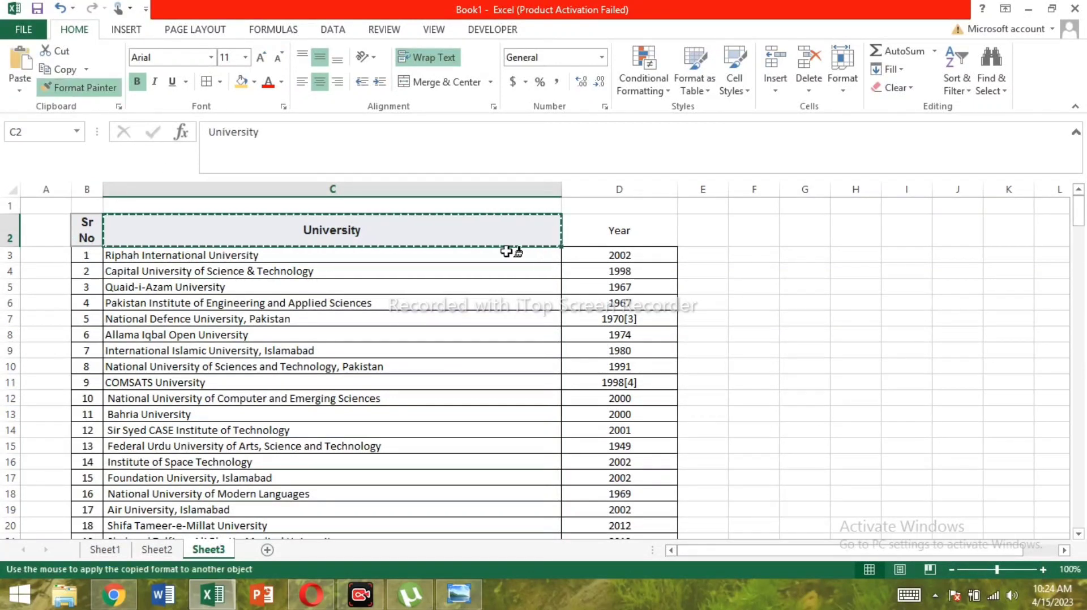
pyautogui.click(633, 230)
pyautogui.click(753, 287)
pyautogui.click(798, 288)
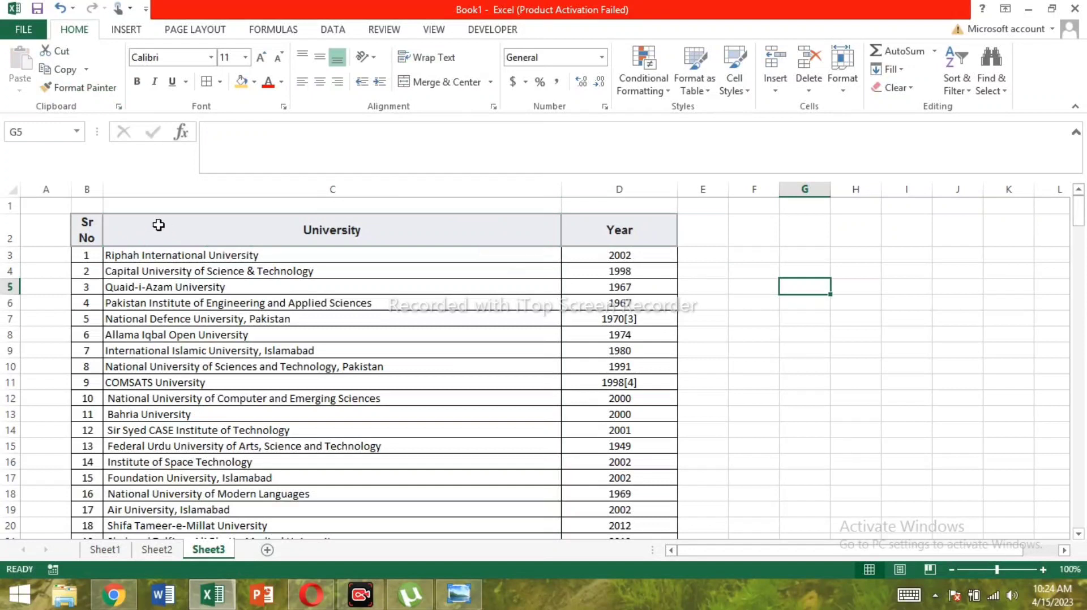
# Give the heading row B2:D2 a thick box border and a gold fill
pyautogui.moveTo(97, 228); pyautogui.dragTo(582, 228)
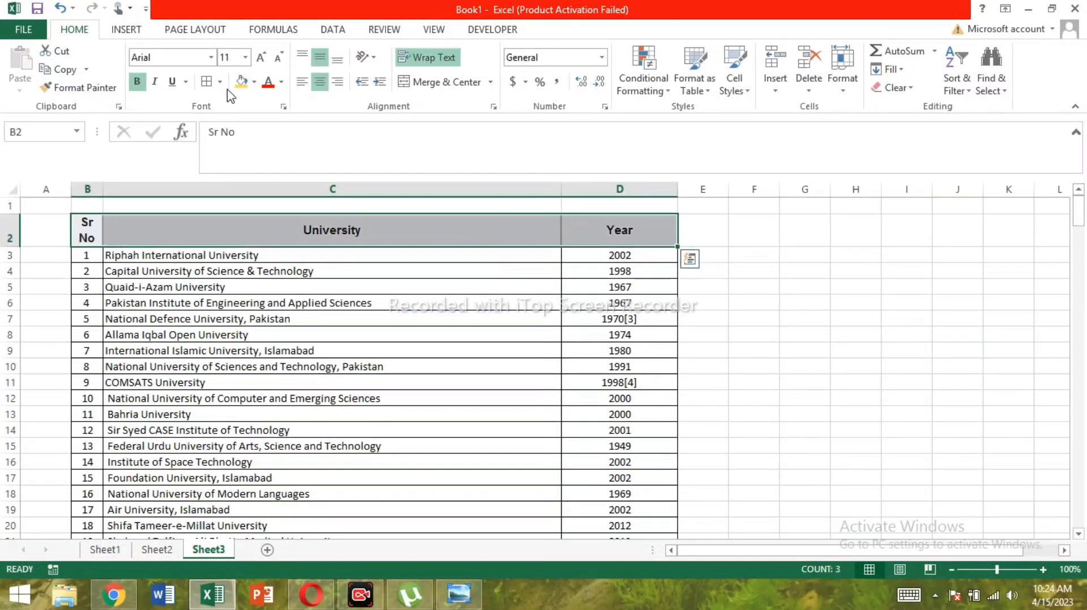
pyautogui.click(220, 81)
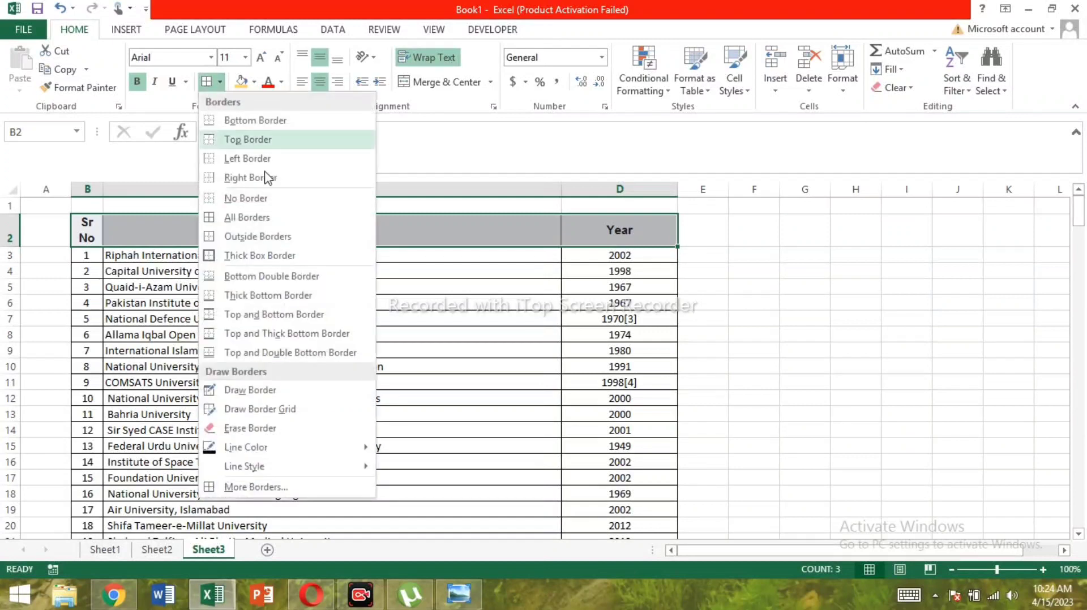
pyautogui.click(237, 256)
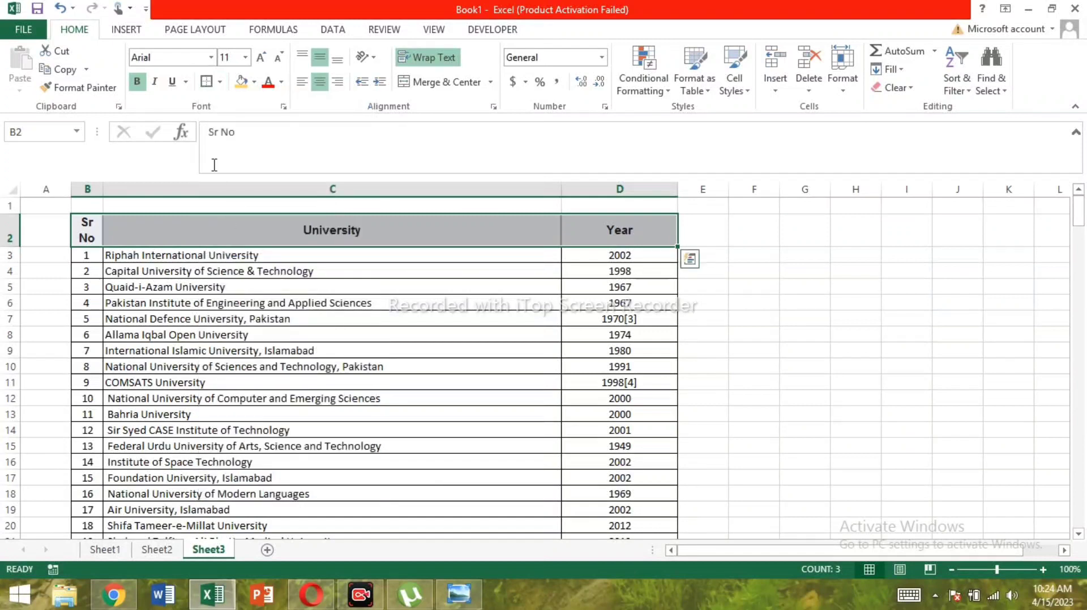
pyautogui.click(241, 82)
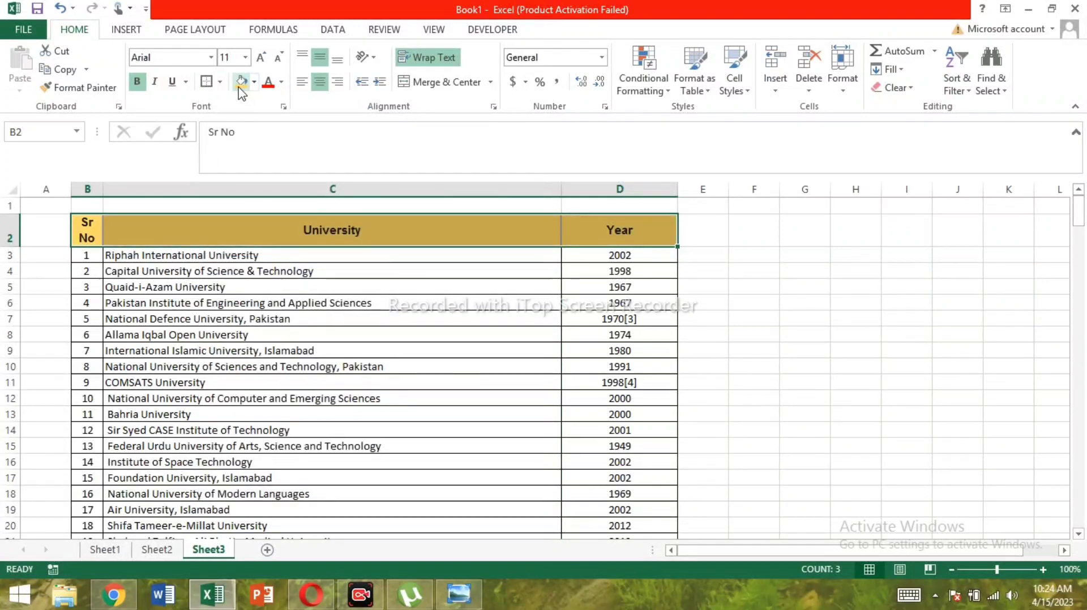
pyautogui.click(719, 303)
pyautogui.click(135, 260)
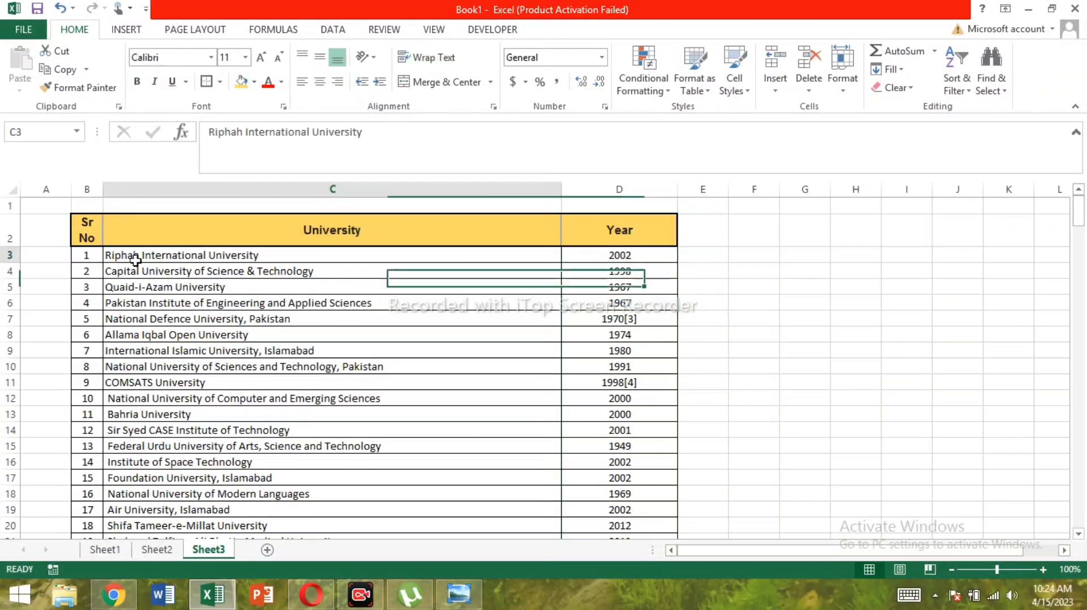
pyautogui.press('Left')
pyautogui.press('Right')
pyautogui.press('Right')
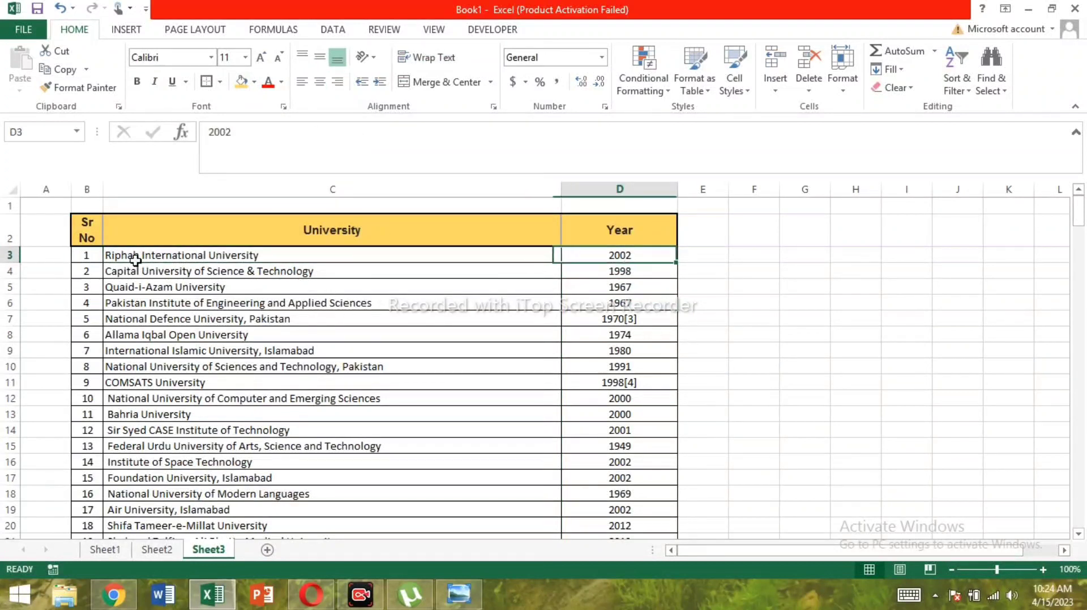
# Freeze the panes at B3 so the Sr No, University and Year headings stay in view
pyautogui.click(85, 260)
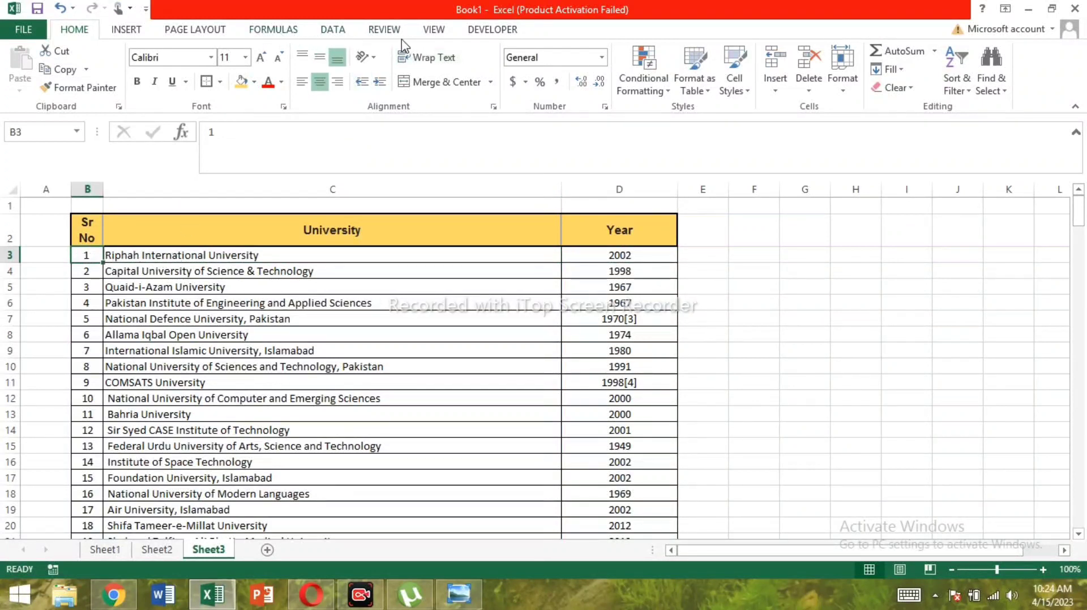
pyautogui.click(384, 30)
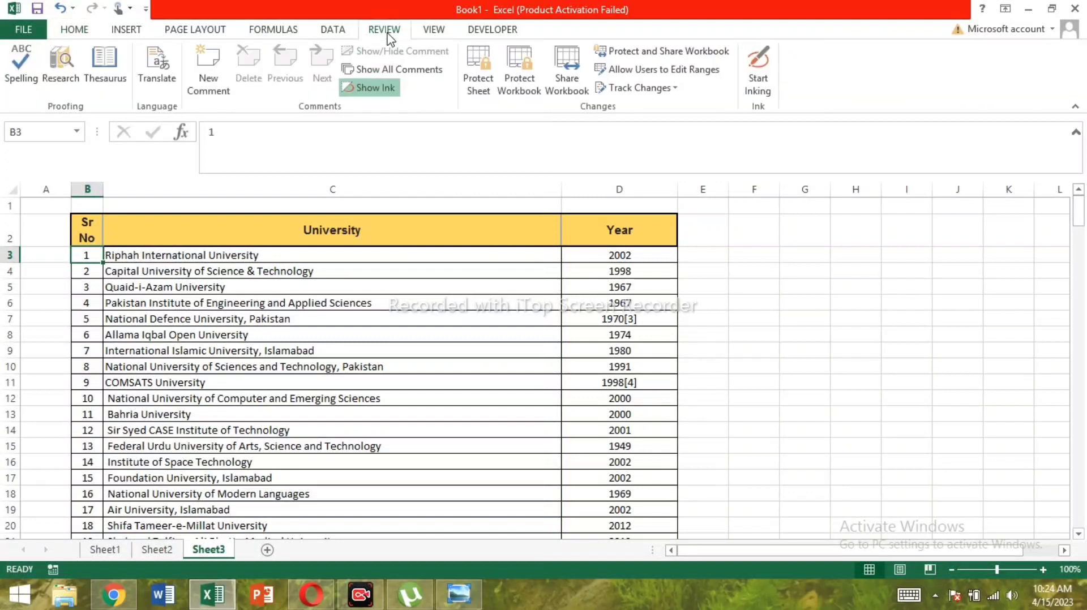
pyautogui.click(432, 30)
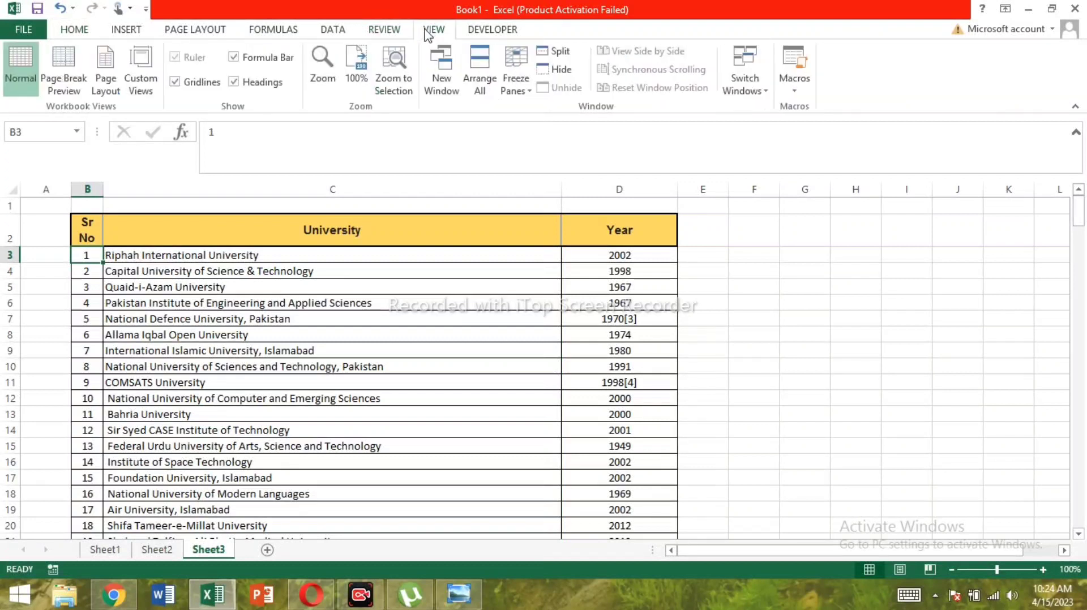
pyautogui.click(516, 85)
pyautogui.click(570, 117)
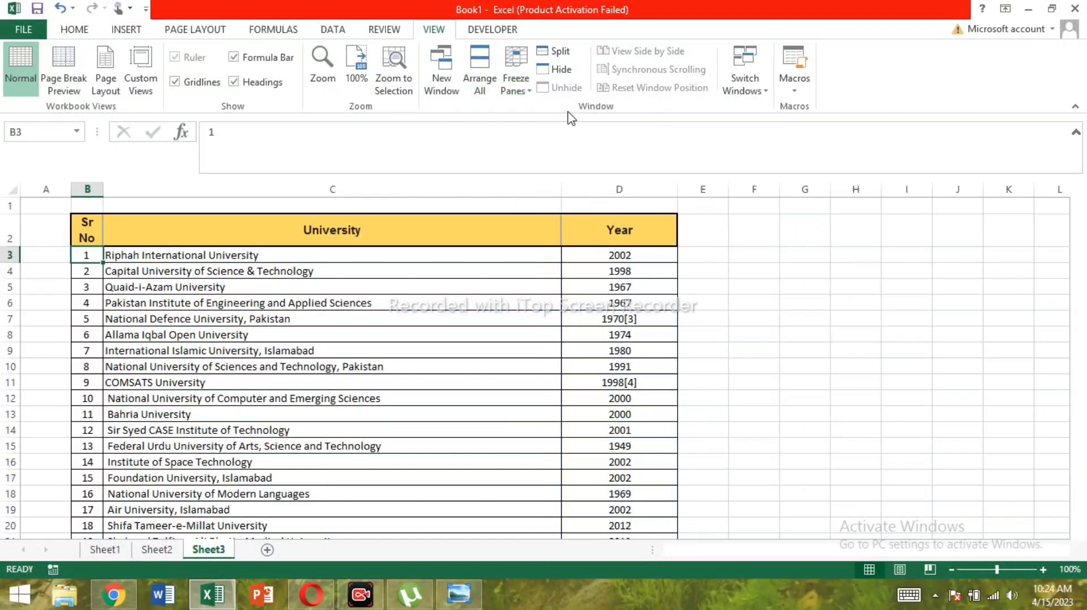
pyautogui.click(533, 320)
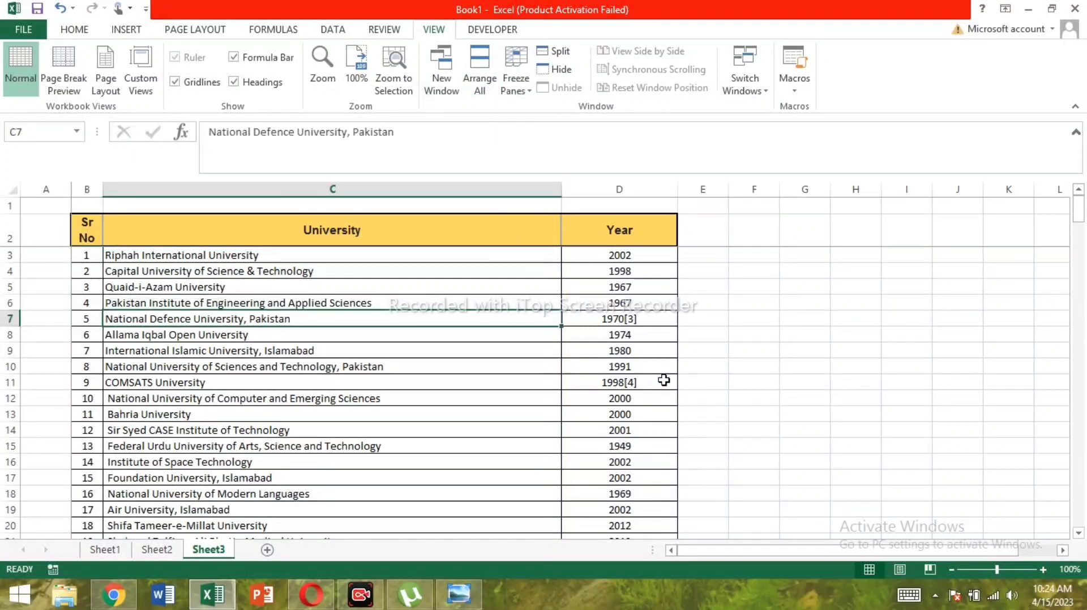
# Check the frozen headings against the rows further down the university list and inspect the Year values from D3 to the last row
pyautogui.press('Down')
pyautogui.press('Down')
pyautogui.press('Down')
pyautogui.press('Down')
pyautogui.press('Down')
pyautogui.press('Down')
pyautogui.press('Down')
pyautogui.press('Down')
pyautogui.press('Down')
pyautogui.press('Down')
pyautogui.press('Down')
pyautogui.press('Down')
pyautogui.press('Down')
pyautogui.press('Down')
pyautogui.press('Down')
pyautogui.press('Down')
pyautogui.press('Down')
pyautogui.press('Down')
pyautogui.press('Down')
pyautogui.press('Down')
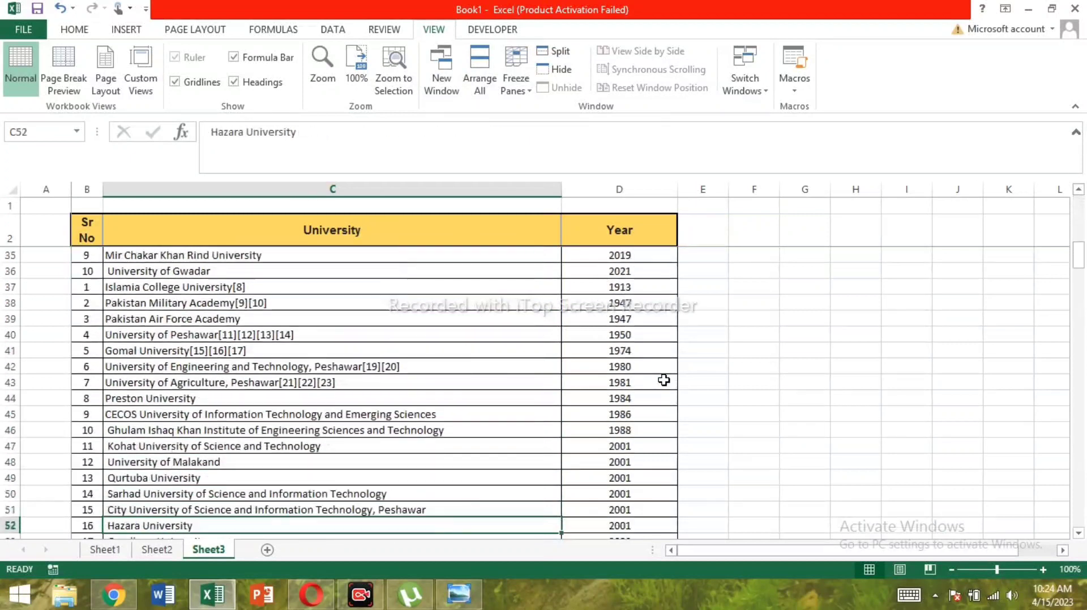
pyautogui.press('Down')
pyautogui.click(628, 235)
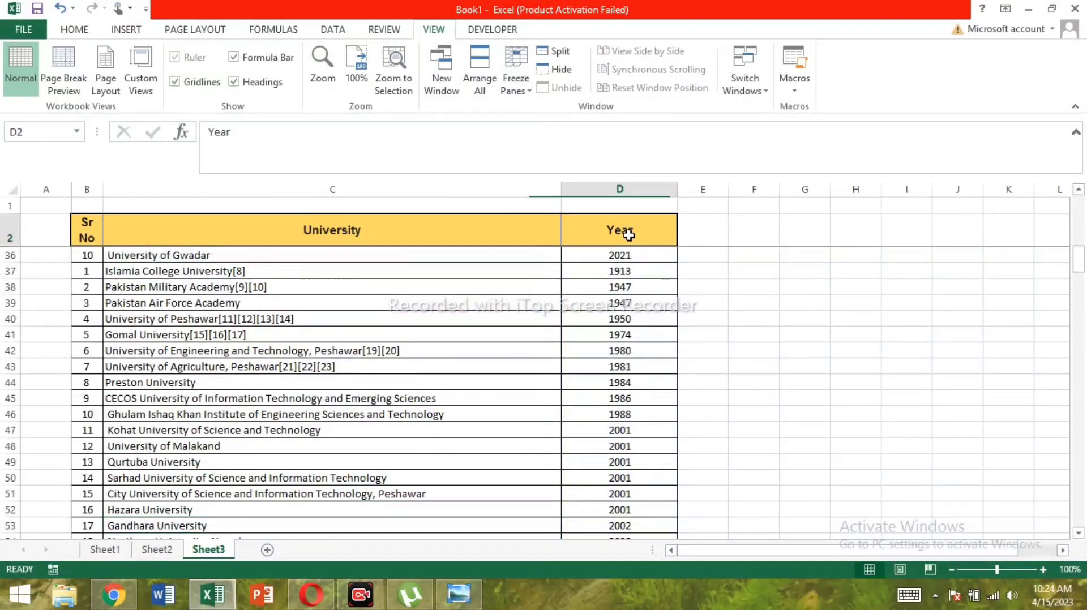
pyautogui.press('Down')
pyautogui.hotkey('ctrl', 'shift', 'Down')
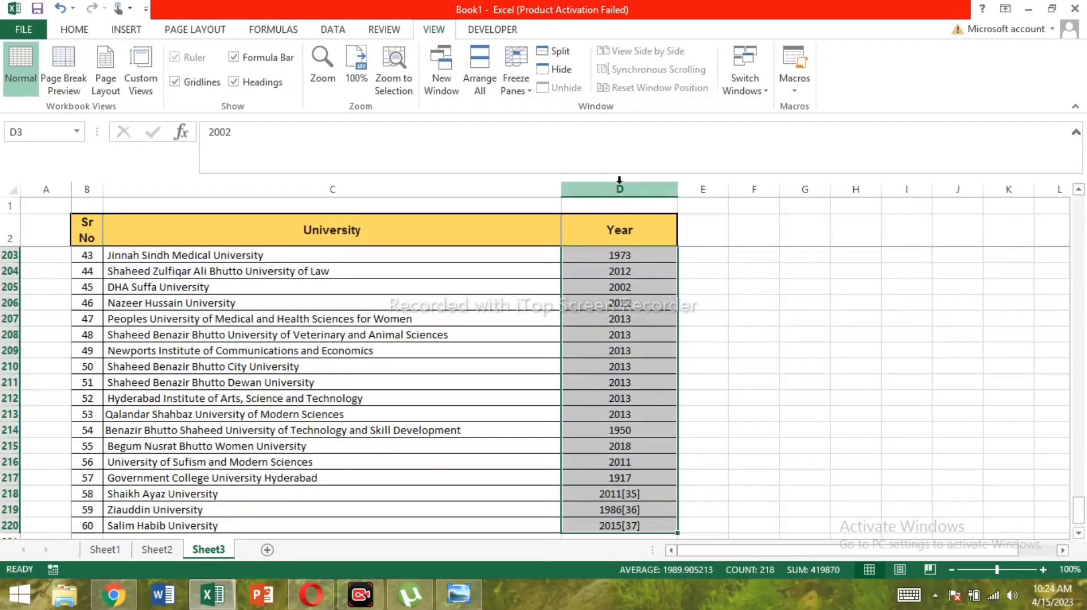
pyautogui.press('Up')
pyautogui.press('Down')
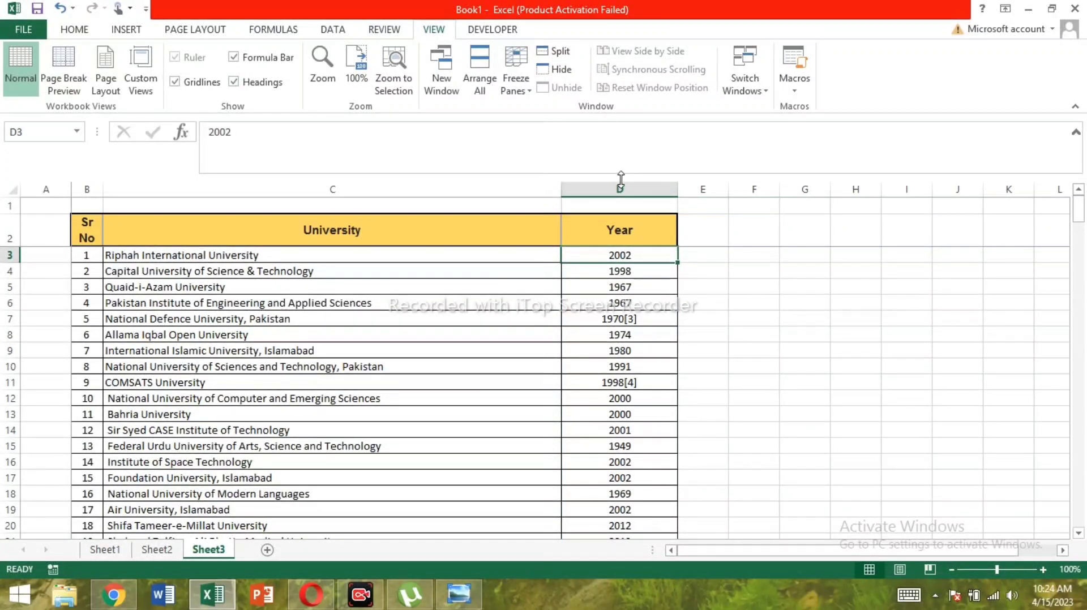
# Left-align the whole Year column D
pyautogui.click(620, 183)
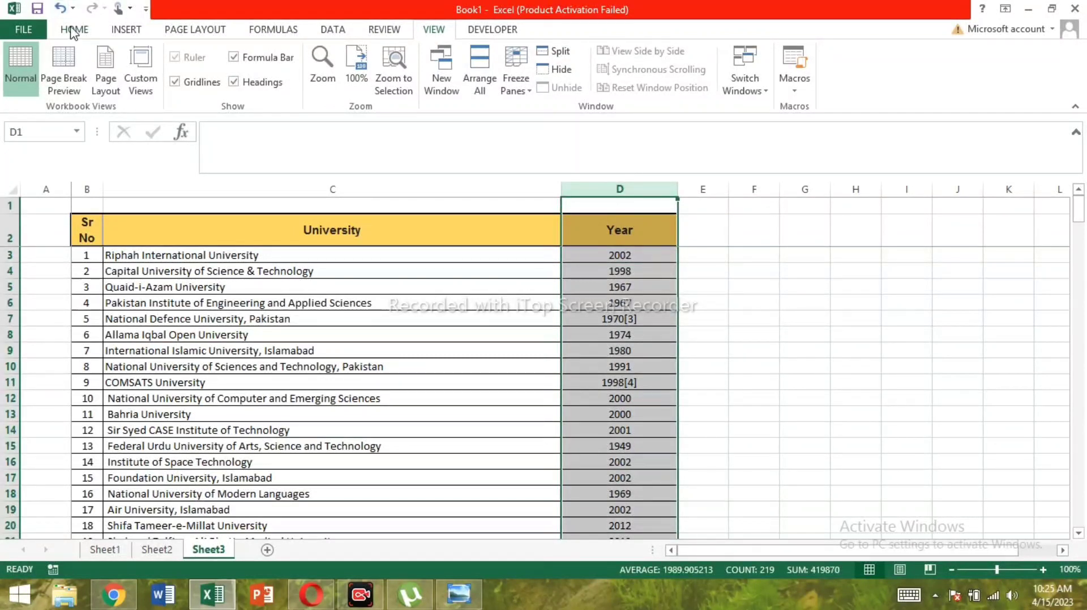
pyautogui.click(74, 31)
pyautogui.click(302, 82)
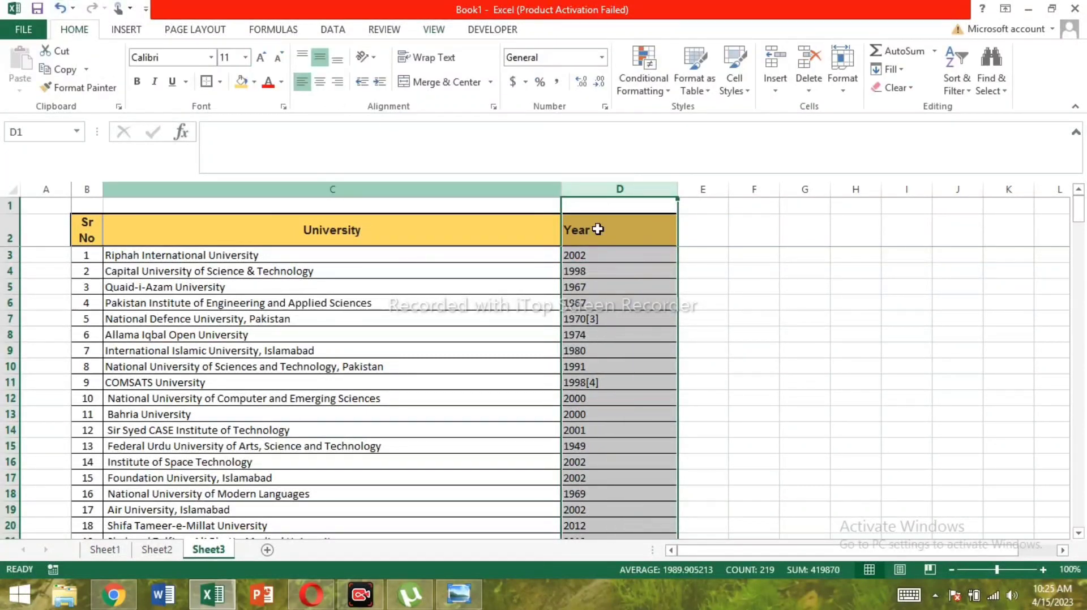
pyautogui.click(784, 319)
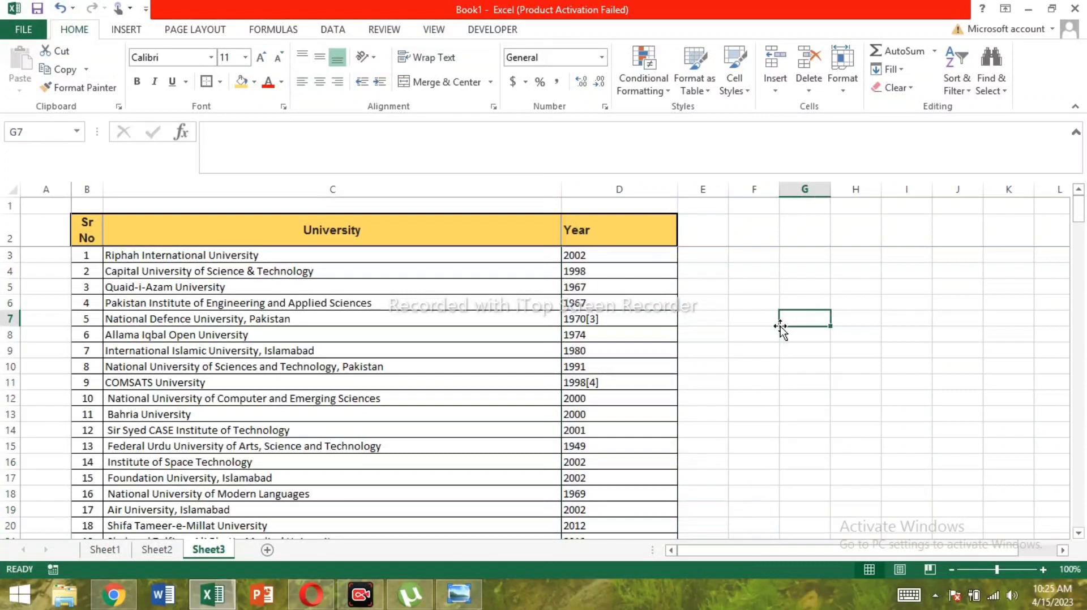
# Split column D with Text to Columns at a fixed-width break right after the four-digit year, separating the bracketed reference numbers
pyautogui.click(619, 190)
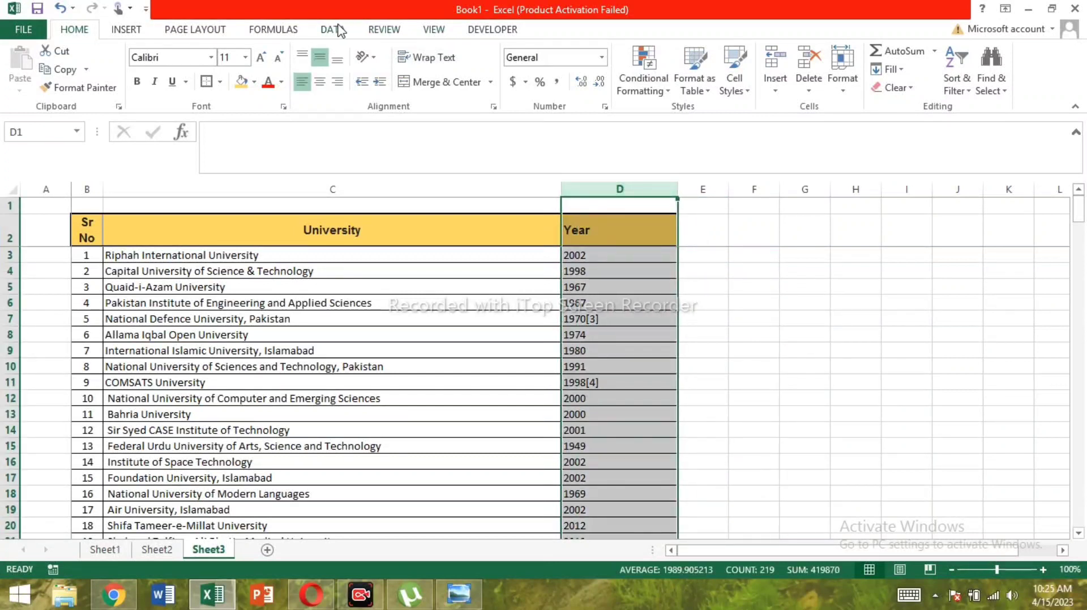
pyautogui.click(333, 30)
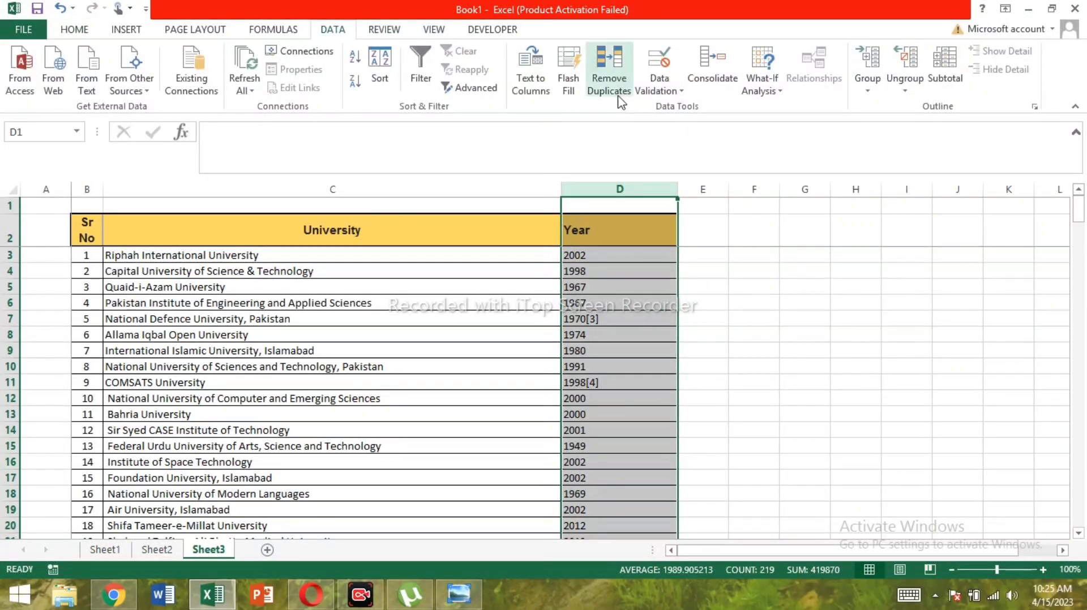
pyautogui.click(518, 88)
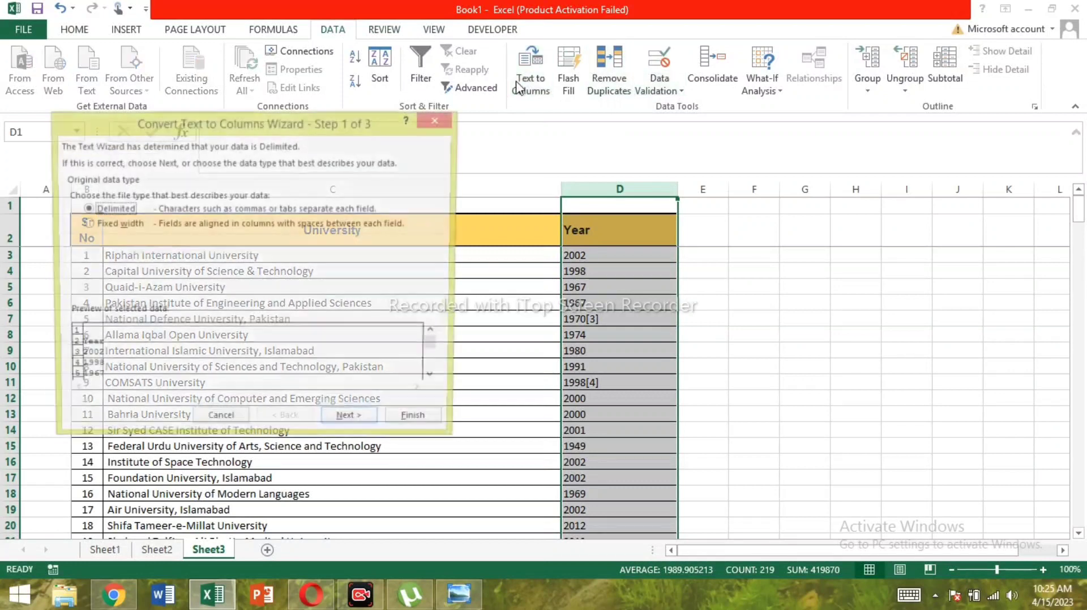
pyautogui.click(125, 225)
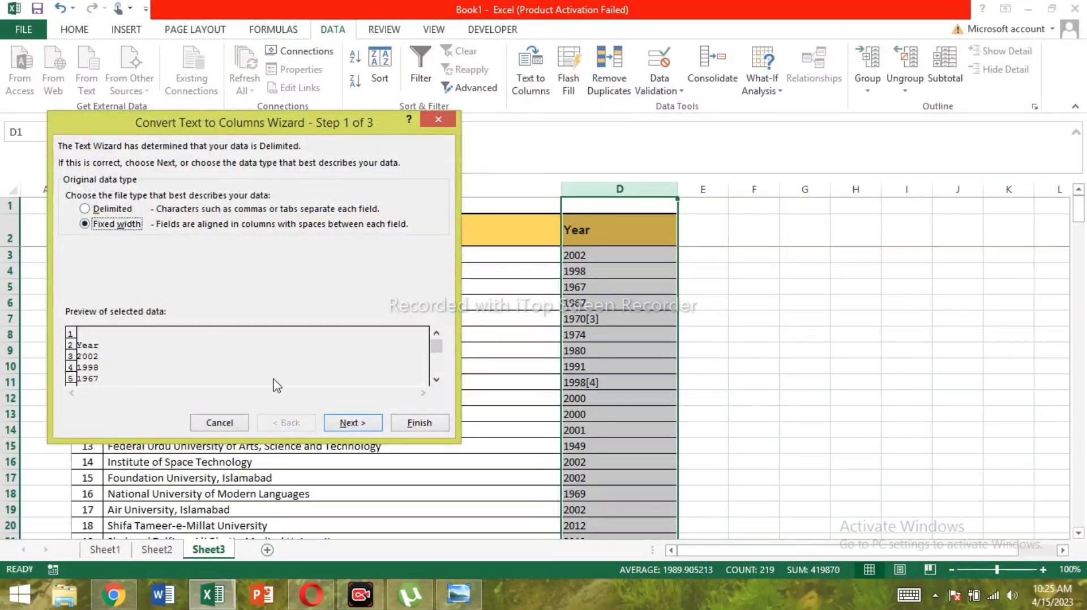
pyautogui.click(351, 423)
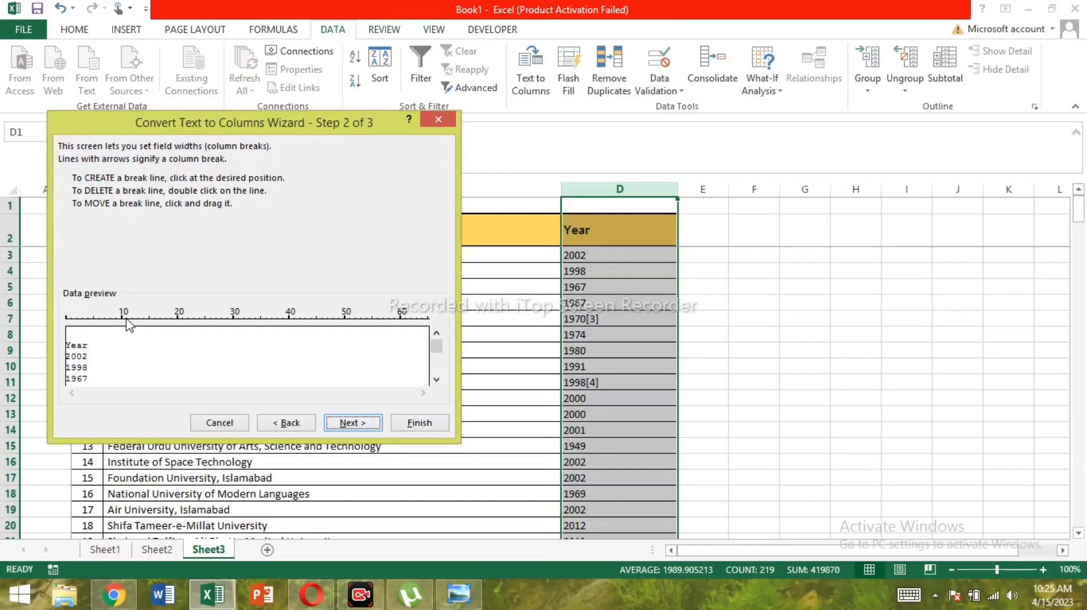
pyautogui.moveTo(125, 321); pyautogui.dragTo(92, 320)
pyautogui.click(352, 423)
pyautogui.click(418, 423)
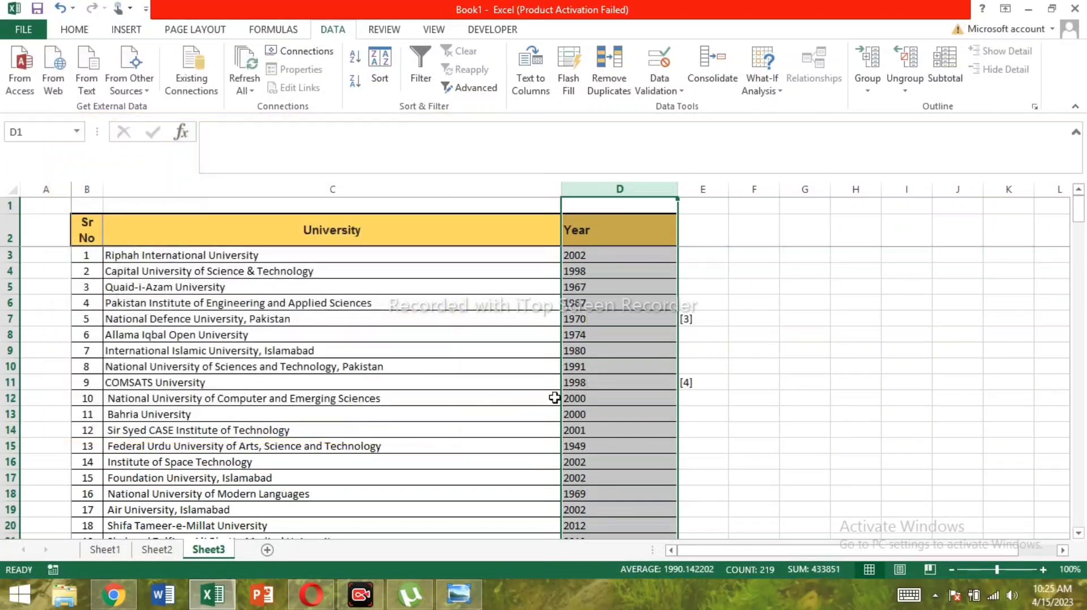
pyautogui.click(786, 360)
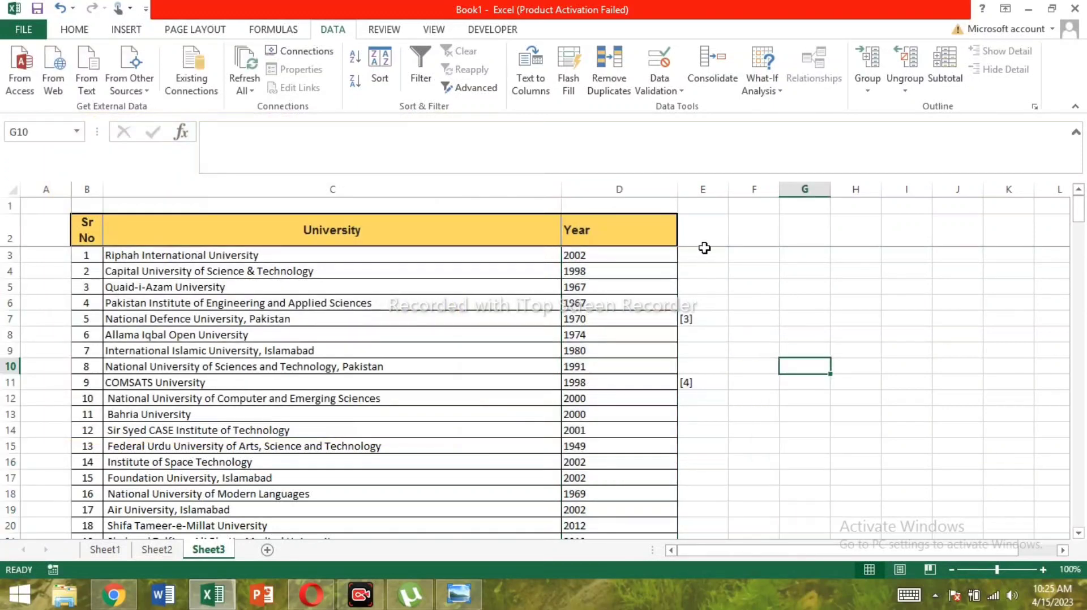
# Review the Year column row by row for clean four-digit years and for references split off into column E
pyautogui.click(617, 315)
pyautogui.press('Down')
pyautogui.press('Down')
pyautogui.press('Down')
pyautogui.press('Down')
pyautogui.press('Down')
pyautogui.press('Down')
pyautogui.press('Down')
pyautogui.press('Down')
pyautogui.press('Down')
pyautogui.press('Down')
pyautogui.press('Down')
pyautogui.press('Down')
pyautogui.press('Down')
pyautogui.press('Down')
pyautogui.press('Down')
pyautogui.press('Down')
pyautogui.press('Down')
pyautogui.press('Down')
pyautogui.press('Down')
pyautogui.press('Down')
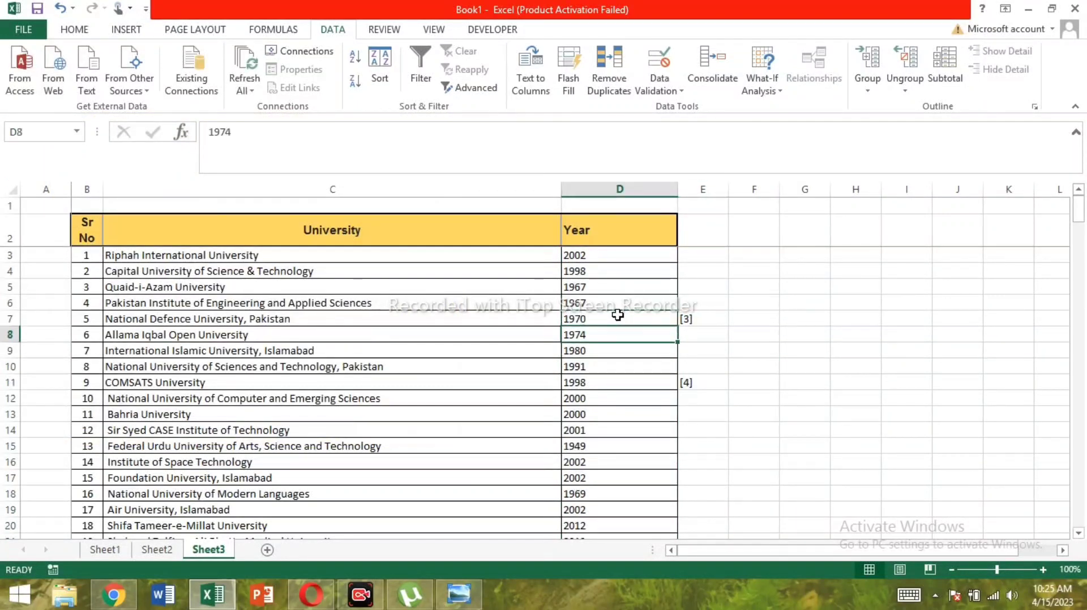
pyautogui.press('Down')
pyautogui.press('Down')
pyautogui.press('Down')
pyautogui.press('Down')
pyautogui.press('Down')
pyautogui.press('Down')
pyautogui.press('Up')
pyautogui.press('Up')
pyautogui.press('Up')
pyautogui.press('Up')
pyautogui.press('Up')
pyautogui.press('Up')
pyautogui.press('Up')
pyautogui.press('Up')
pyautogui.press('Up')
pyautogui.press('Up')
pyautogui.press('Up')
pyautogui.press('Up')
pyautogui.press('Up')
pyautogui.press('Up')
pyautogui.press('Up')
pyautogui.press('Up')
pyautogui.press('Up')
pyautogui.press('Up')
pyautogui.press('Up')
pyautogui.press('Up')
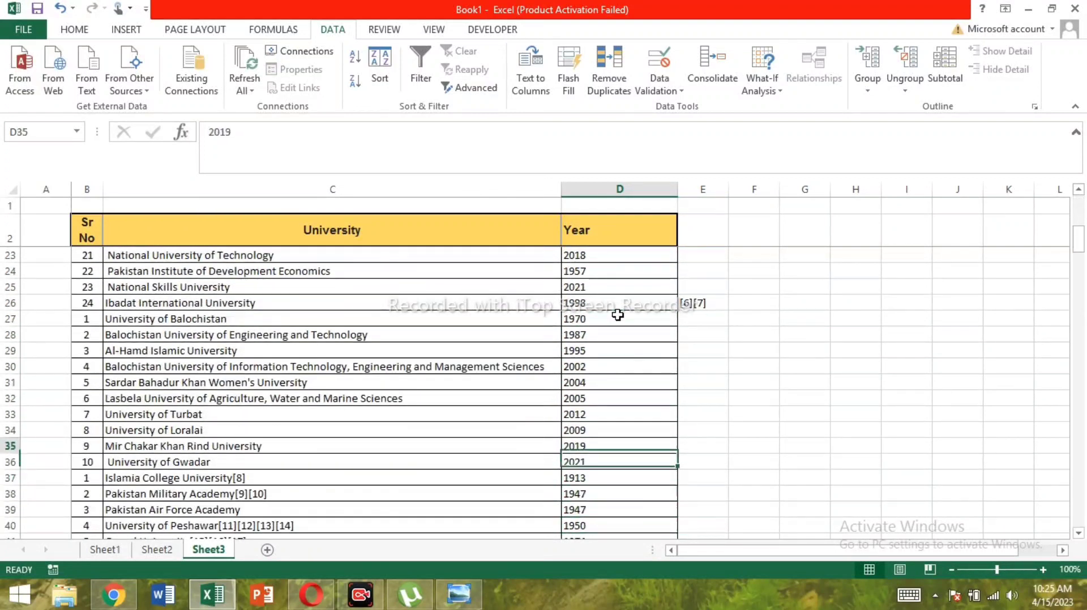
pyautogui.press('Up')
pyautogui.press('Up')
pyautogui.press('Up')
pyautogui.press('Up')
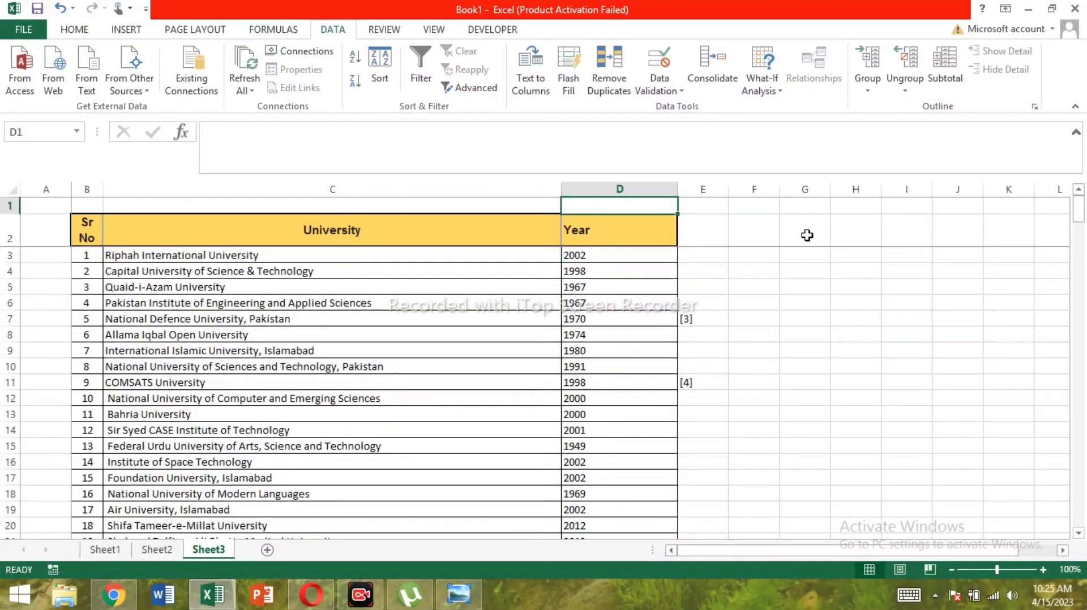
# Delete column E containing the split-off bracketed reference numbers
pyautogui.rightClick(694, 187)
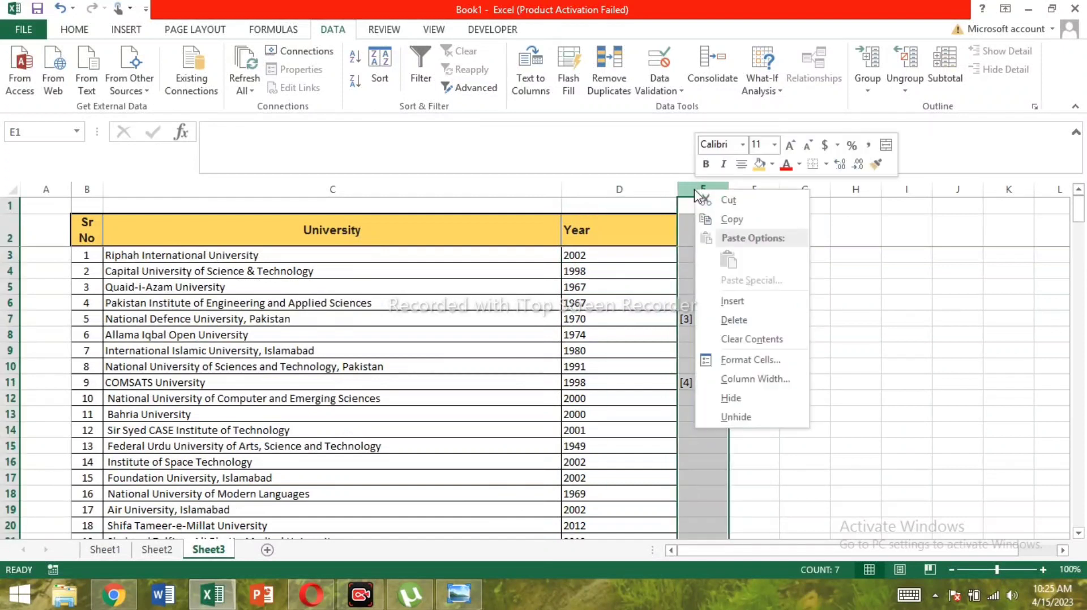
pyautogui.click(743, 315)
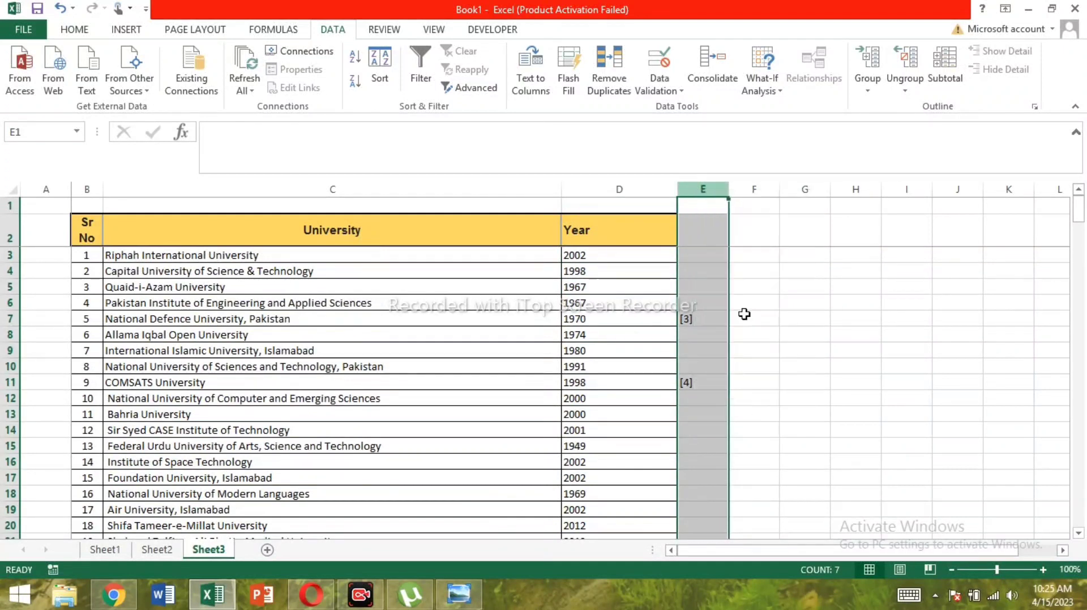
pyautogui.click(819, 349)
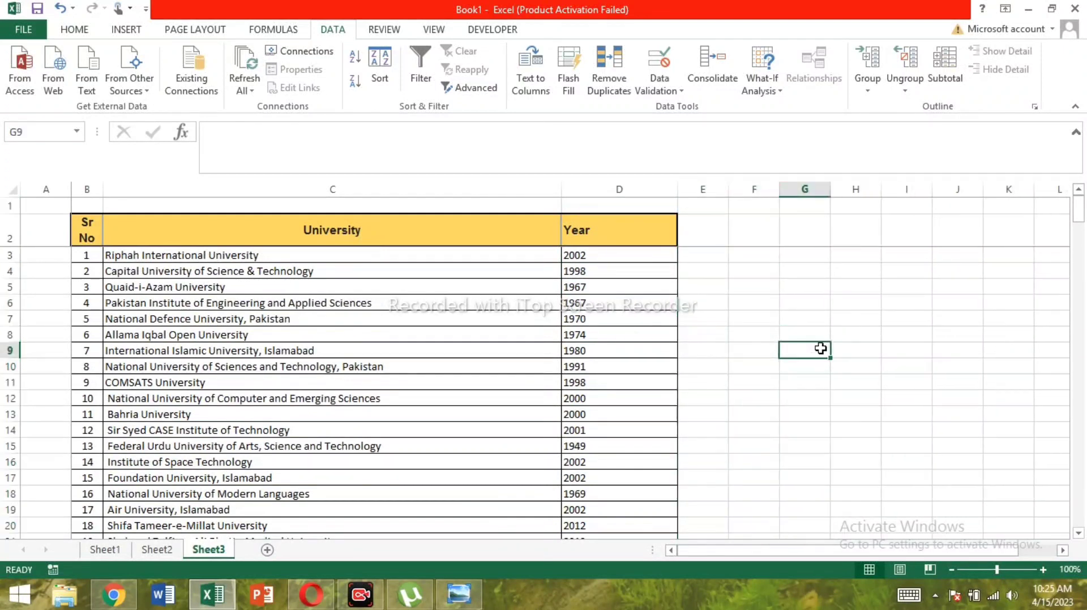
# Center the contents of the Year column D and resize it to slightly wider than its heading
pyautogui.click(614, 188)
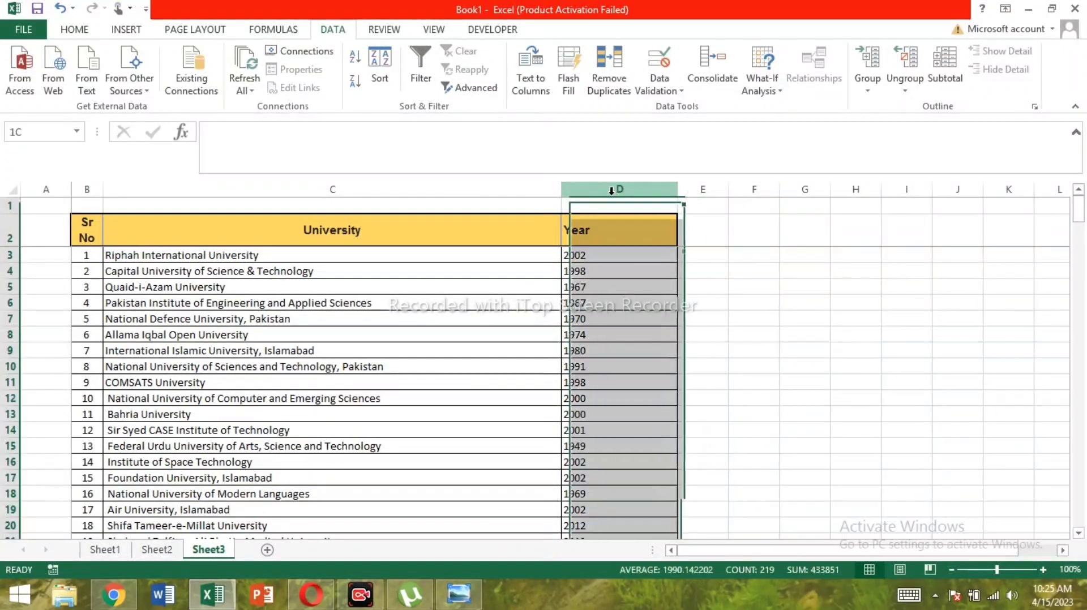
pyautogui.click(73, 29)
pyautogui.click(321, 82)
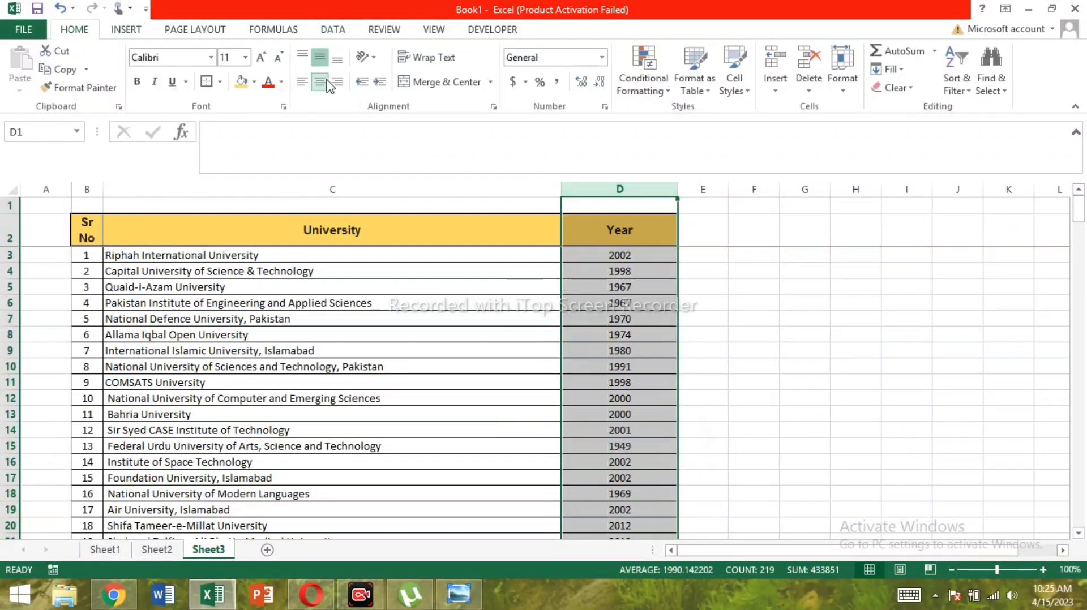
pyautogui.doubleClick(674, 194)
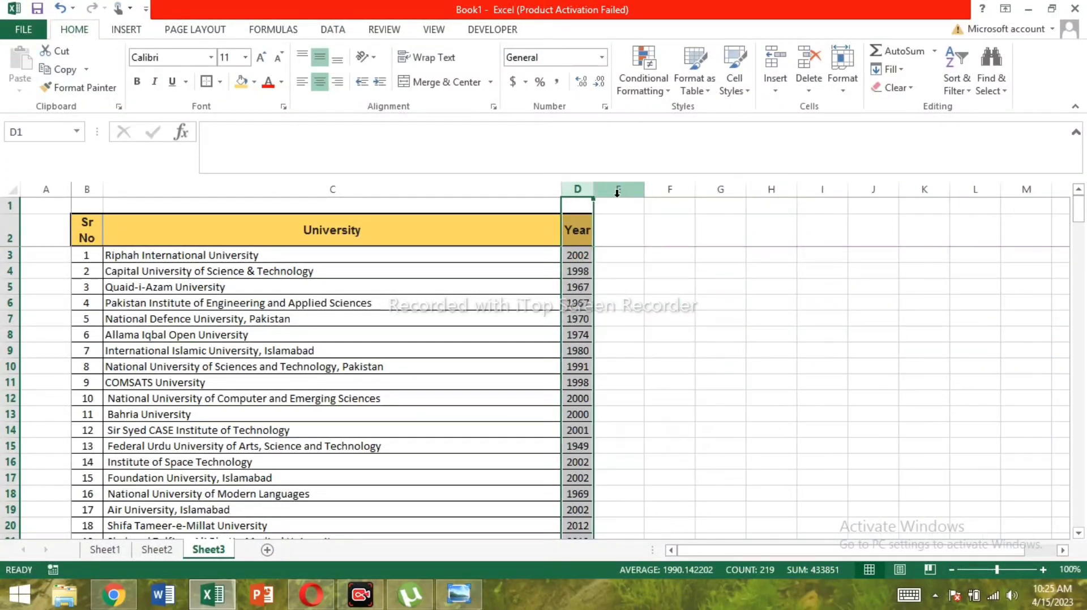
pyautogui.moveTo(595, 194); pyautogui.dragTo(626, 194)
pyautogui.click(757, 351)
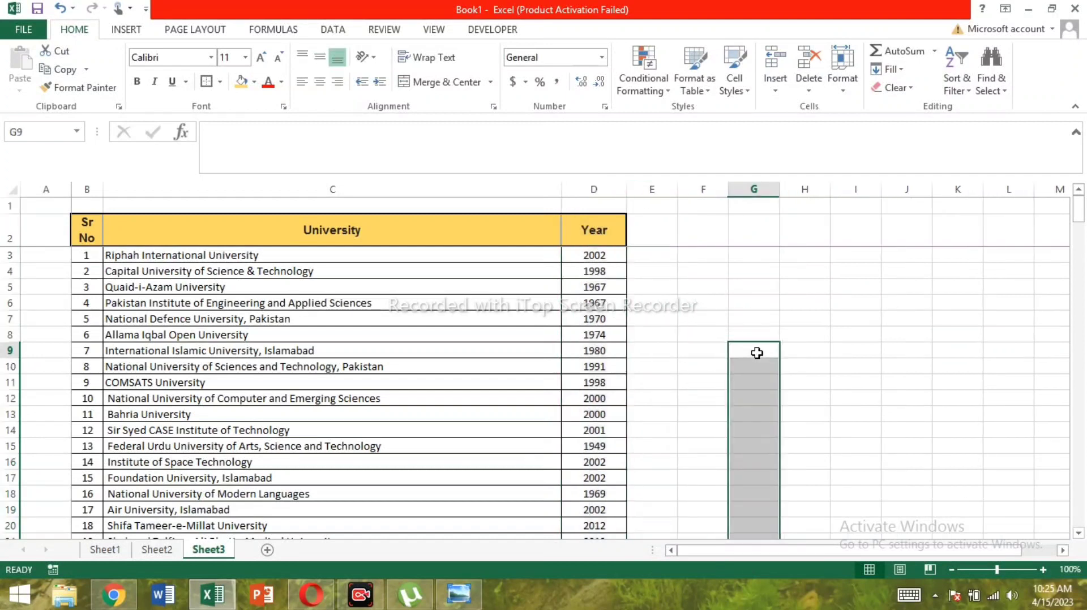
# Examine the finished table down the Year column, checking the centered years and borders beneath the frozen headings through row 63
pyautogui.press('Left')
pyautogui.press('Left')
pyautogui.press('Left')
pyautogui.press('Left')
pyautogui.press('Left')
pyautogui.press('Left')
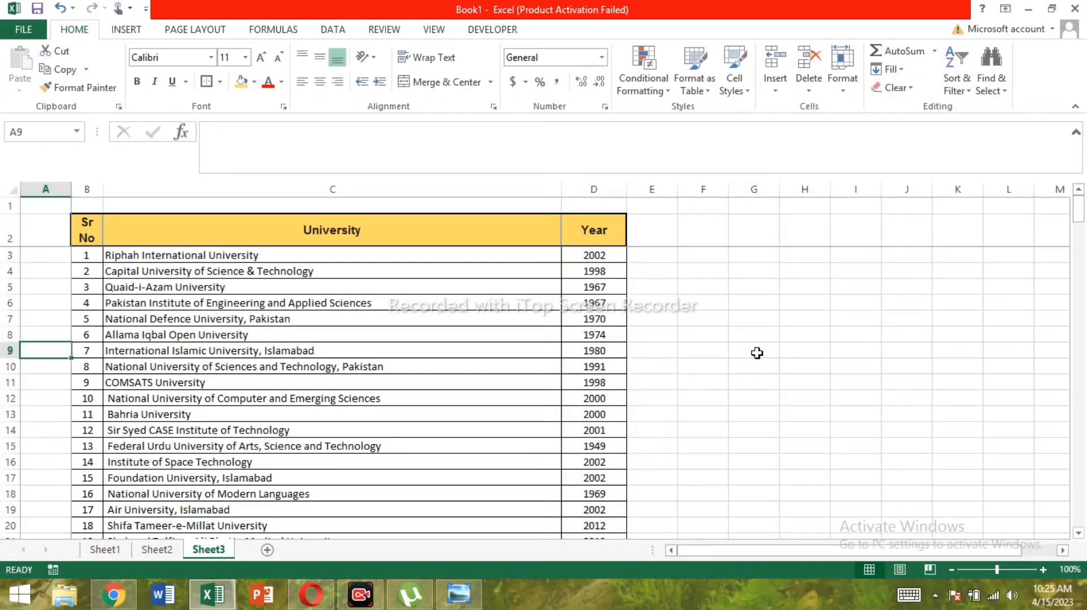
pyautogui.press('Down')
pyautogui.press('Right')
pyautogui.press('Right')
pyautogui.press('Right')
pyautogui.press('Down')
pyautogui.press('Down')
pyautogui.press('Down')
pyautogui.press('Down')
pyautogui.press('Down')
pyautogui.press('Down')
pyautogui.press('Down')
pyautogui.press('Down')
pyautogui.press('Down')
pyautogui.press('Down')
pyautogui.press('Down')
pyautogui.press('Down')
pyautogui.press('Down')
pyautogui.press('Down')
pyautogui.press('Down')
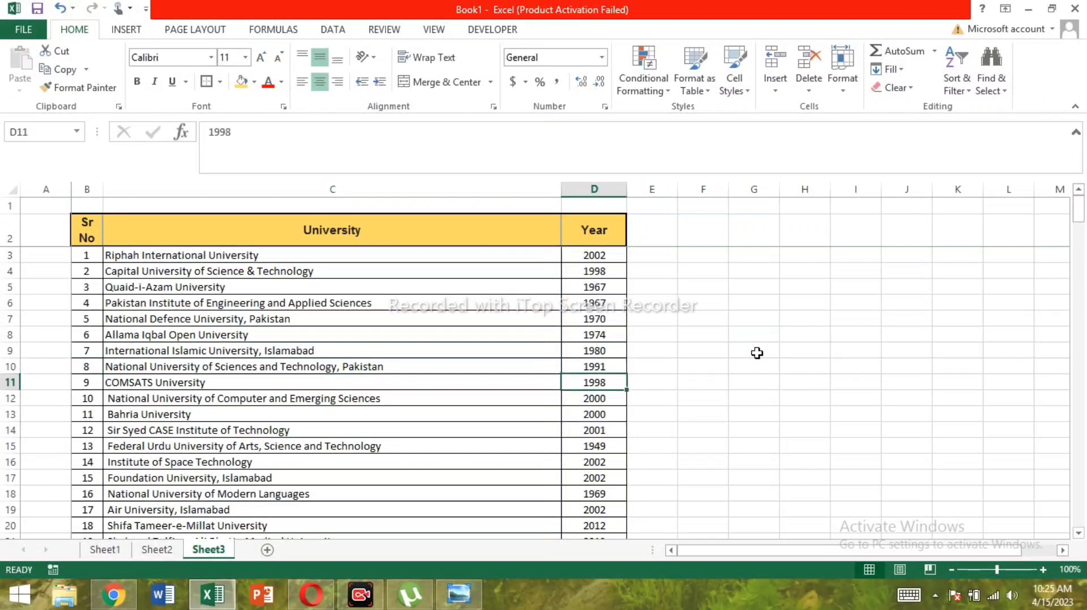
pyautogui.press('Down')
pyautogui.press('Down')
pyautogui.press('Down')
pyautogui.press('Down')
pyautogui.press('Down')
pyautogui.press('Down')
pyautogui.press('Down')
pyautogui.press('Down')
pyautogui.press('Down')
pyautogui.press('Down')
pyautogui.press('Down')
pyautogui.press('Down')
pyautogui.press('Down')
pyautogui.press('Down')
pyautogui.press('Down')
pyautogui.press('Down')
pyautogui.press('Down')
pyautogui.press('Down')
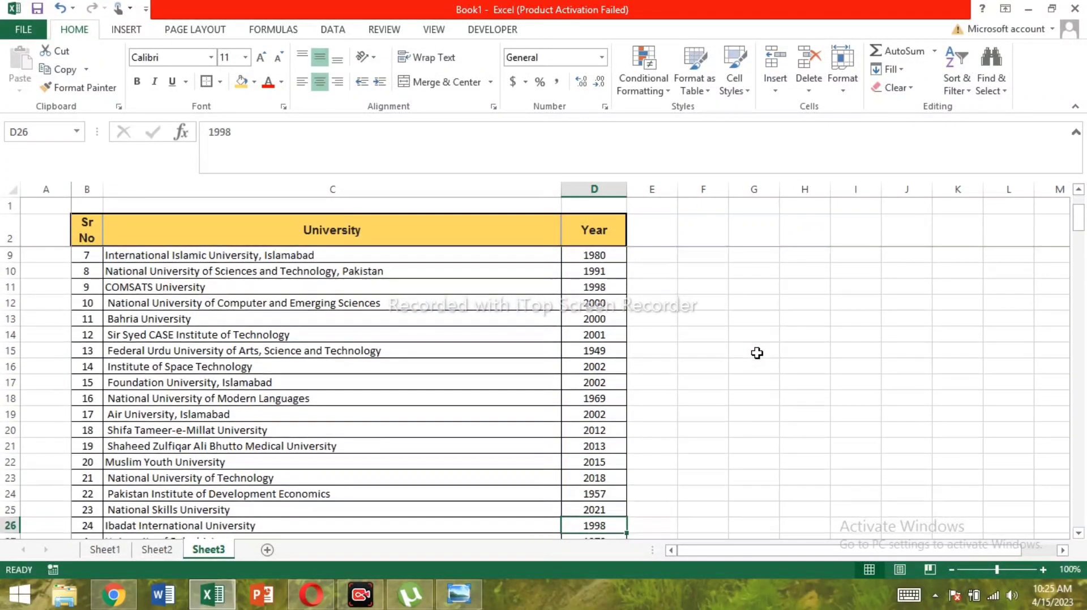
pyautogui.press('Down')
pyautogui.press('Down')
pyautogui.press('Down')
pyautogui.press('Down')
pyautogui.press('Down')
pyautogui.press('Down')
pyautogui.press('Down')
pyautogui.press('Down')
pyautogui.press('Down')
pyautogui.press('Down')
pyautogui.press('Down')
pyautogui.press('Down')
pyautogui.press('Down')
pyautogui.press('Down')
pyautogui.press('Down')
pyautogui.press('Down')
pyautogui.press('Down')
pyautogui.press('Down')
pyautogui.press('Down')
pyautogui.press('Down')
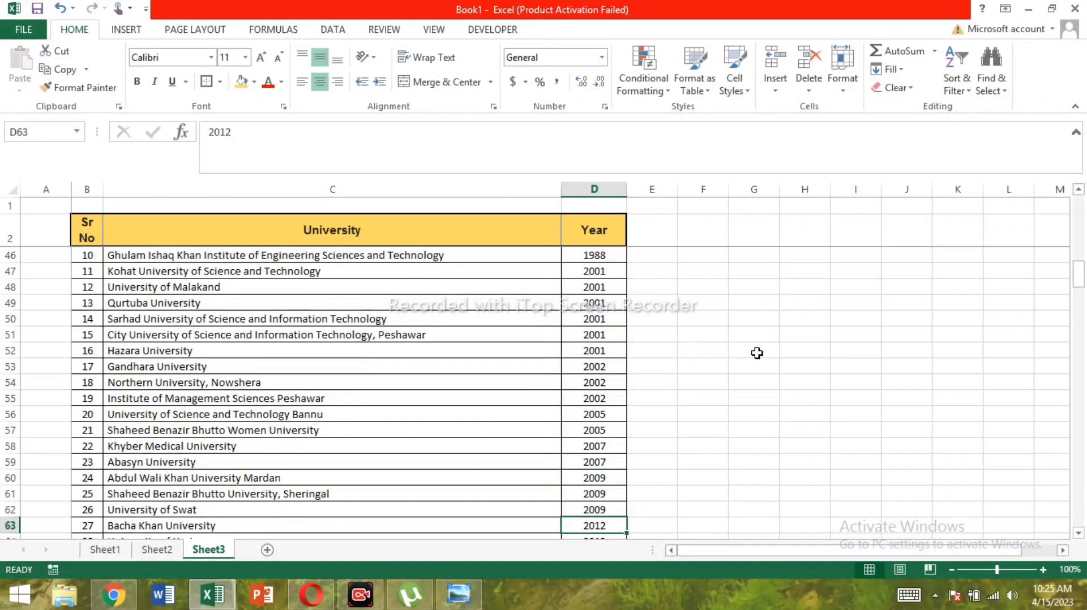
pyautogui.click(670, 272)
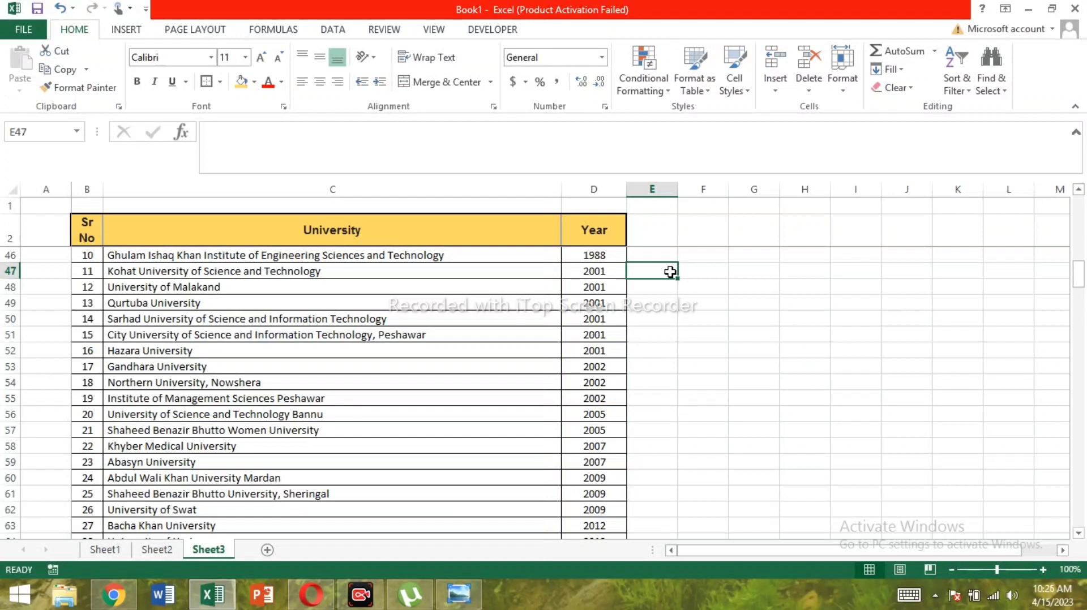
pyautogui.click(773, 324)
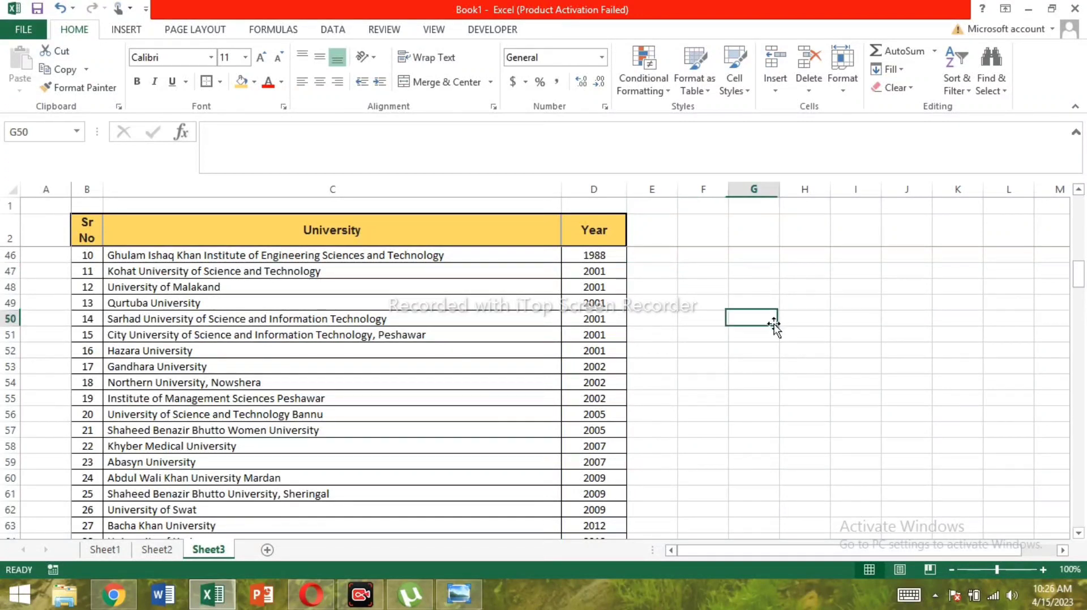